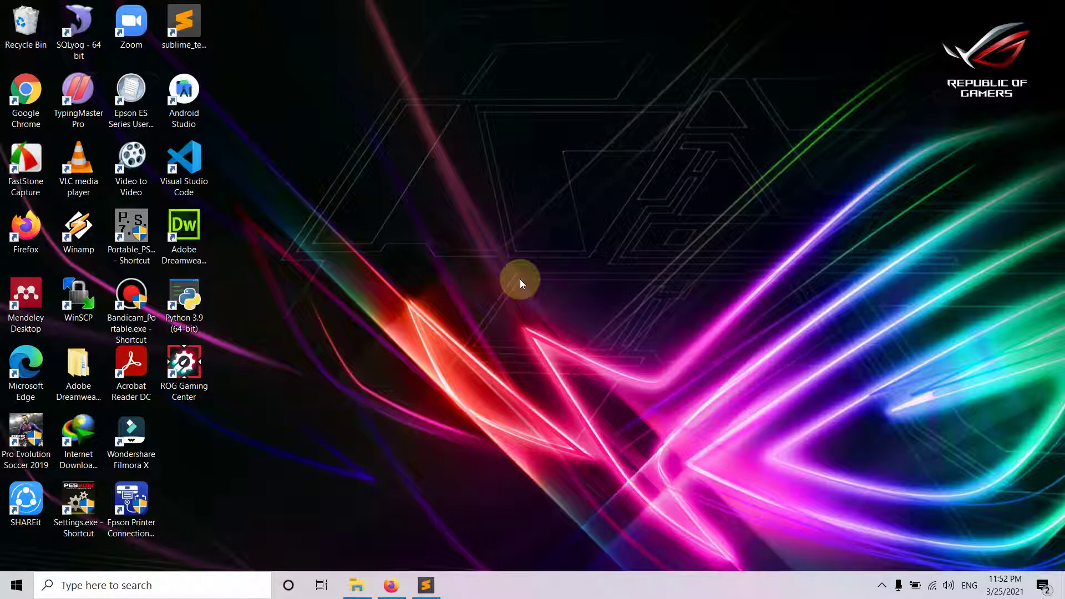
- Bring the Firefox window showing the devyferdiansyah.com blog to the front
{"action": "left_click", "coordinate": [391, 585]}
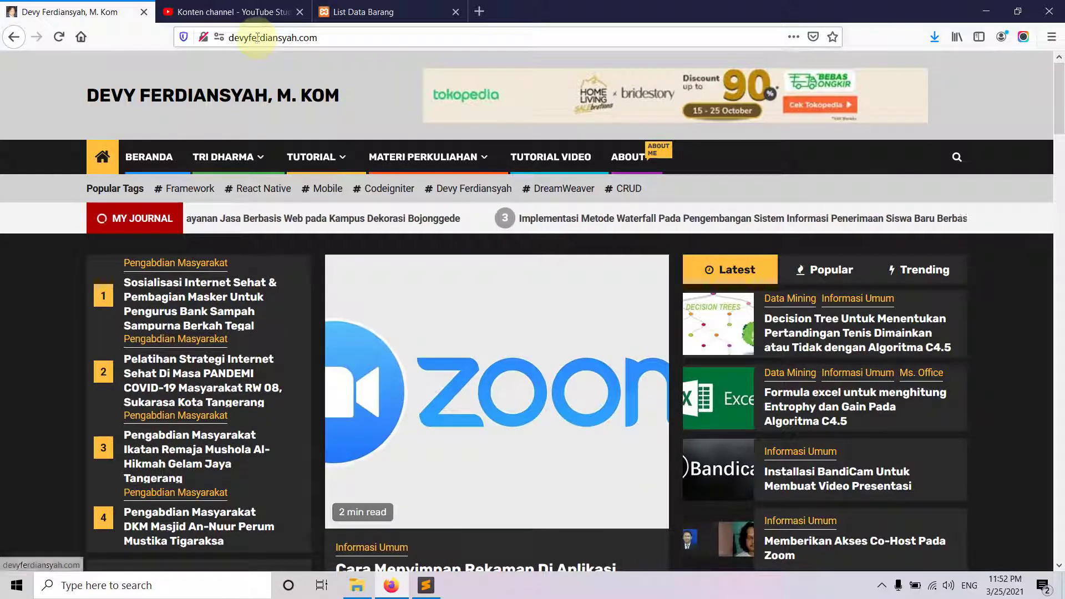
- Append /crud_barang_ci to the devyferdiansyah.com address and load it on the live site
{"action": "left_click", "coordinate": [322, 38]}
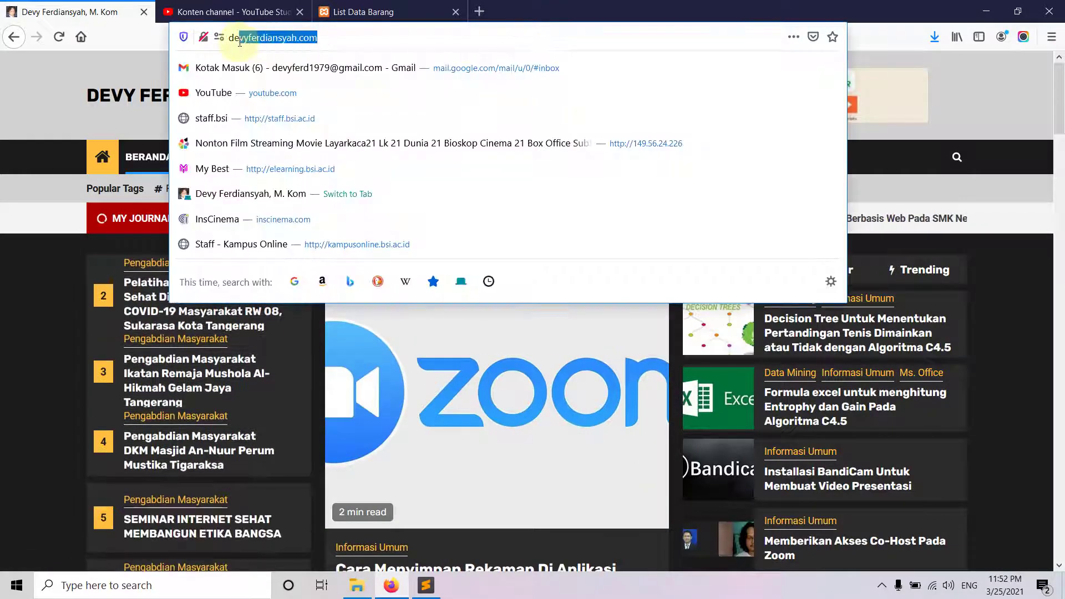
{"action": "left_click", "coordinate": [336, 37]}
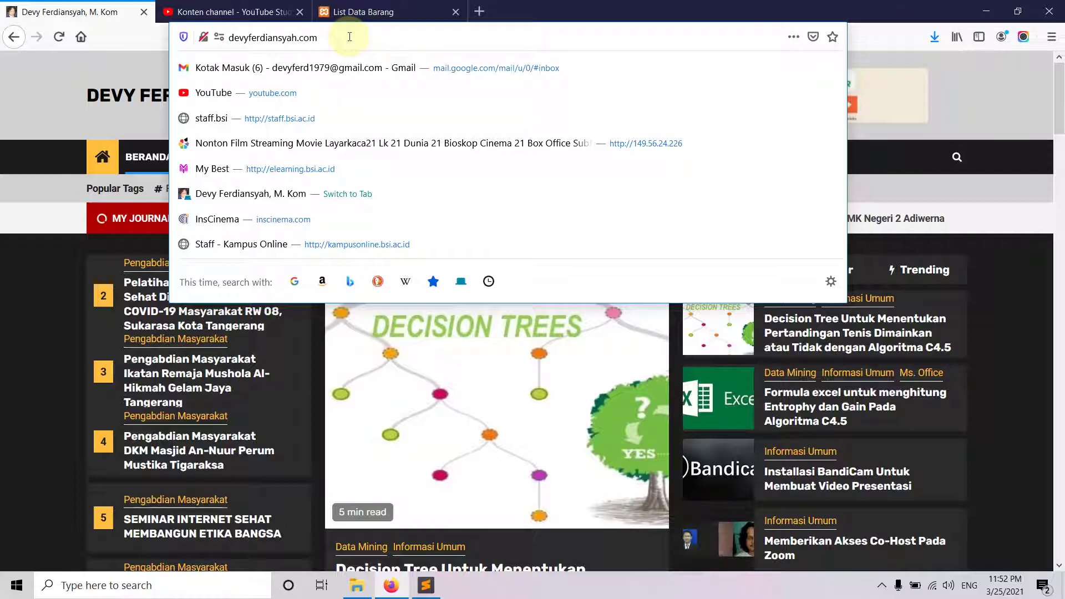
{"action": "left_click", "coordinate": [344, 12]}
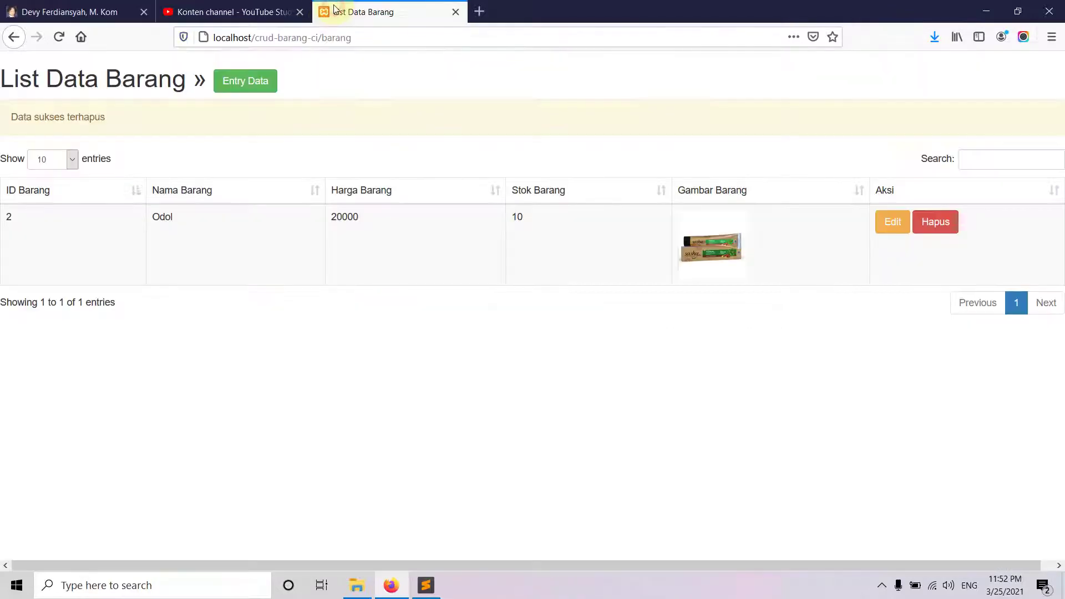
{"action": "double_click", "coordinate": [233, 38]}
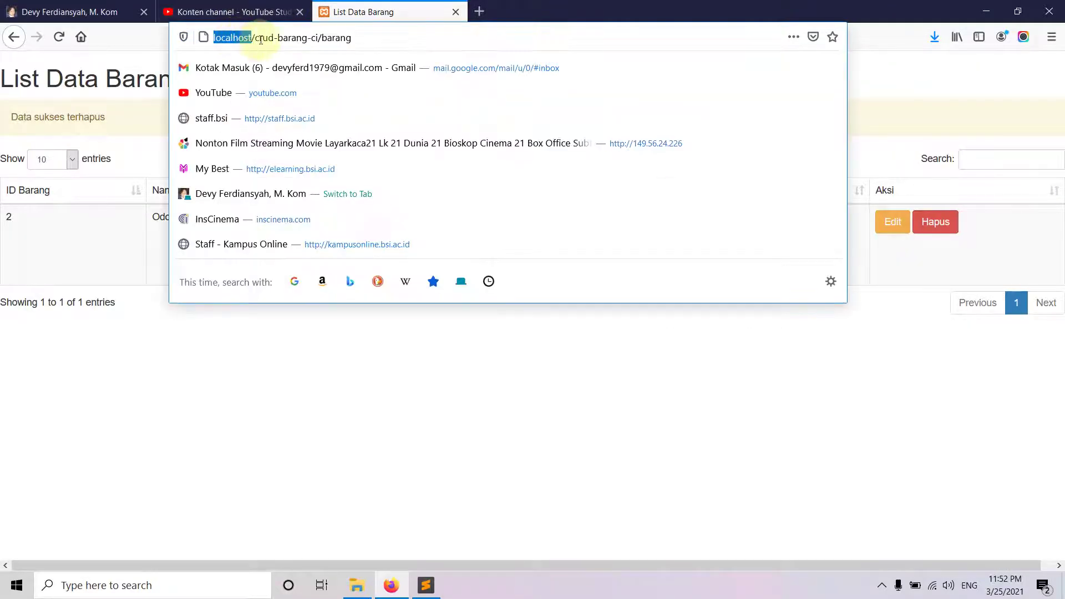
{"action": "mouse_move", "coordinate": [250, 37]}
{"action": "left_mouse_down"}
{"action": "mouse_move", "coordinate": [316, 36]}
{"action": "mouse_move", "coordinate": [269, 36]}
{"action": "left_mouse_up"}
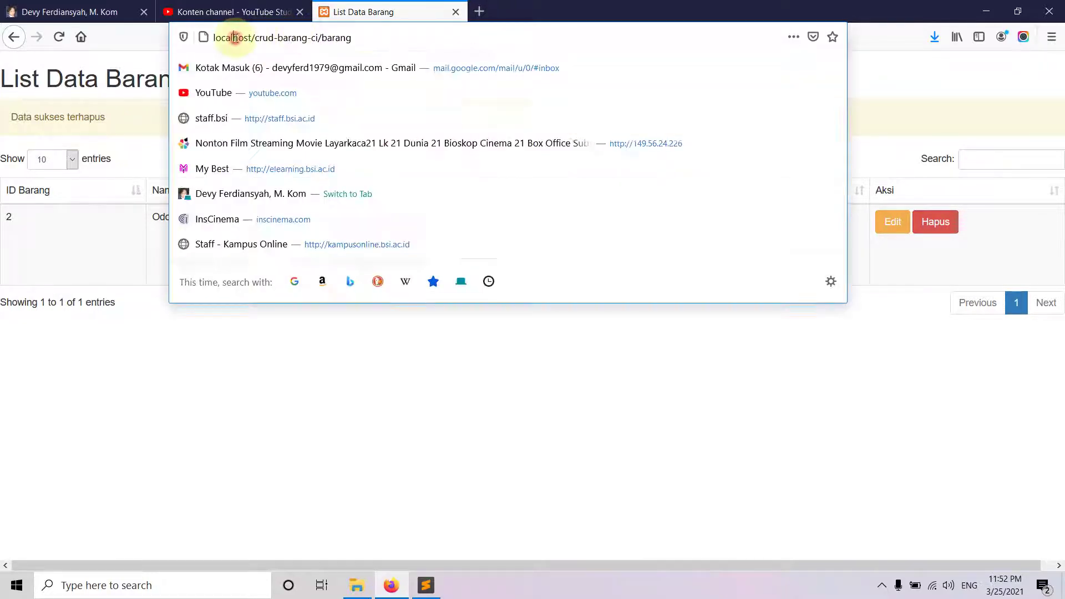
{"action": "left_click", "coordinate": [83, 12]}
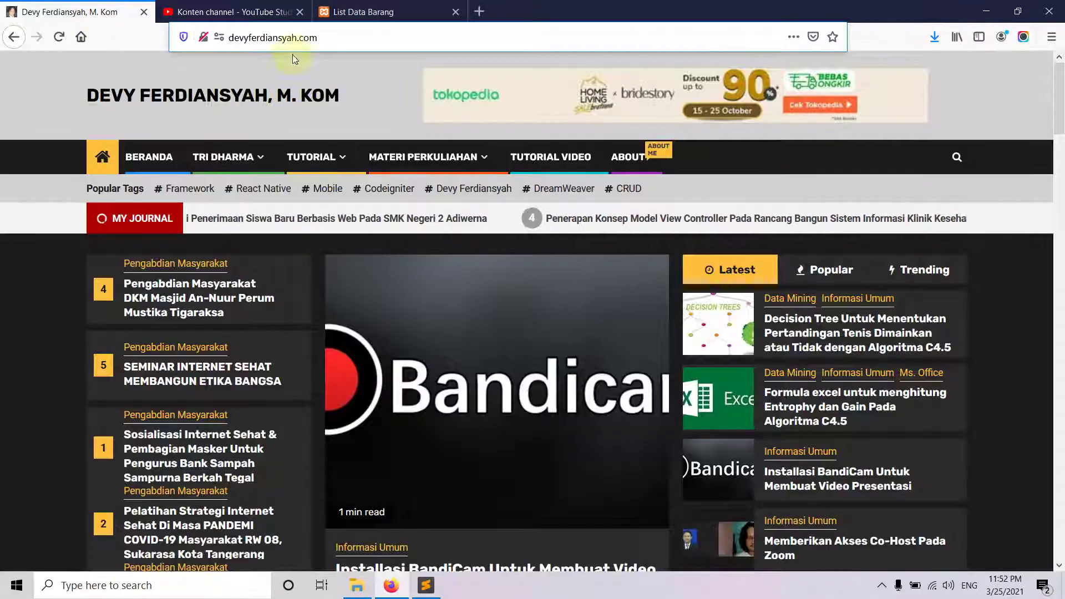
{"action": "left_click", "coordinate": [326, 38]}
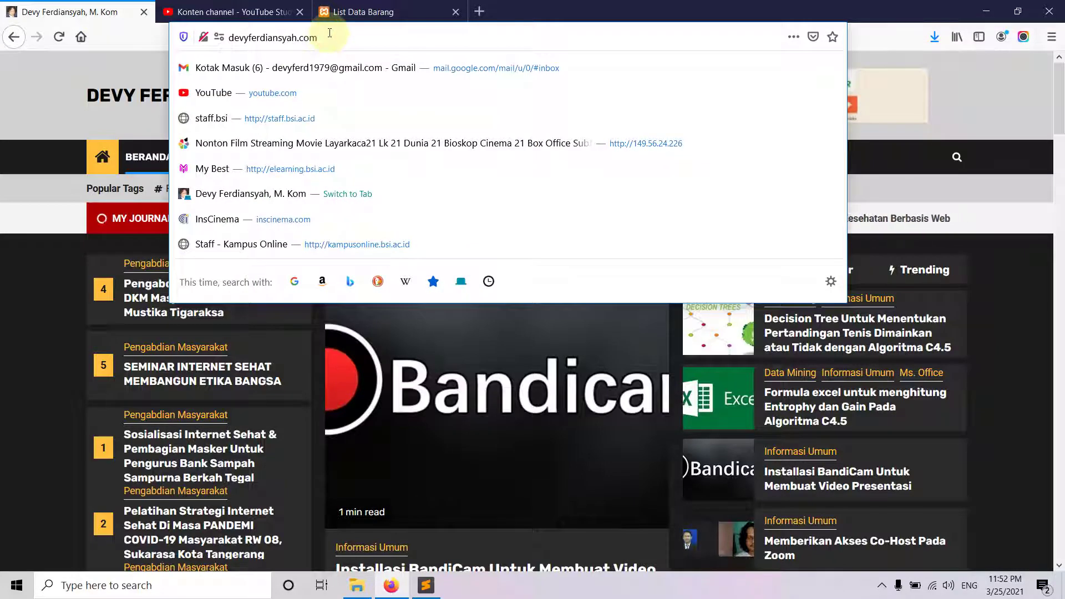
{"action": "type", "text": "/"}
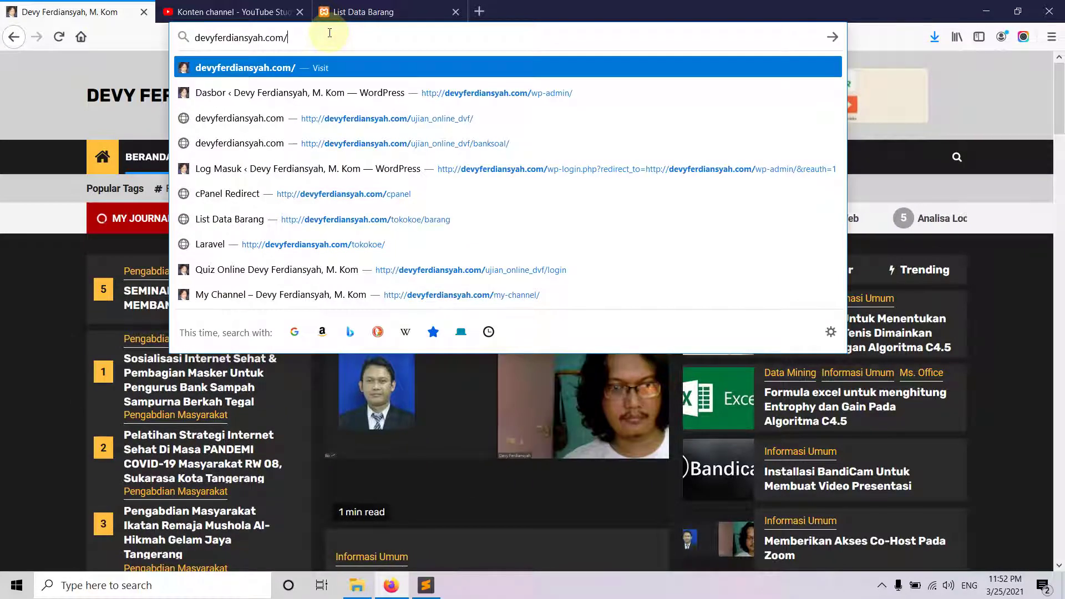
{"action": "type", "text": "crud_barang"}
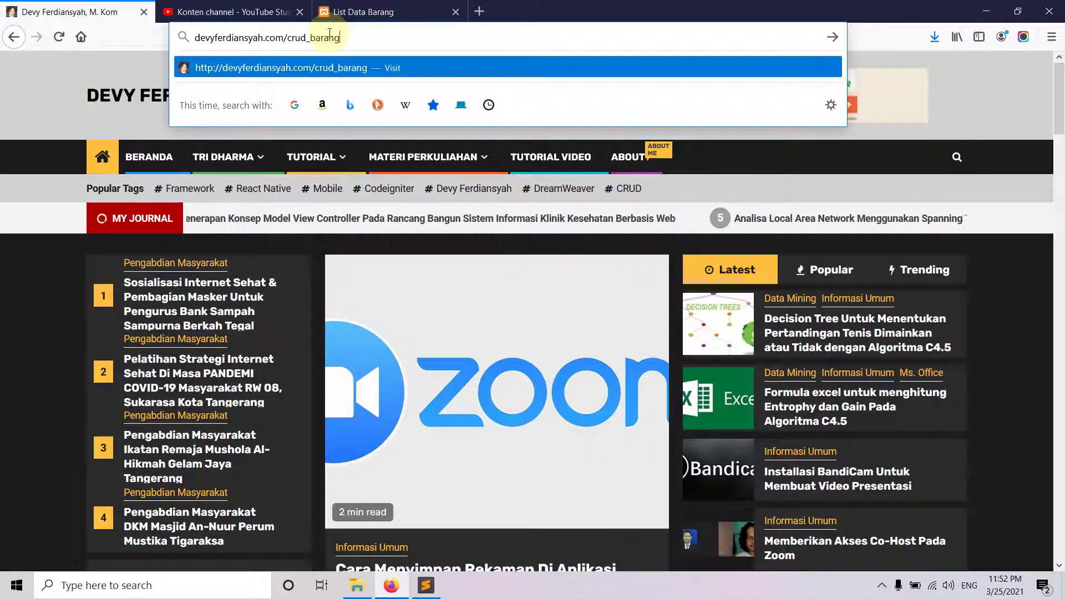
{"action": "type", "text": "_ci"}
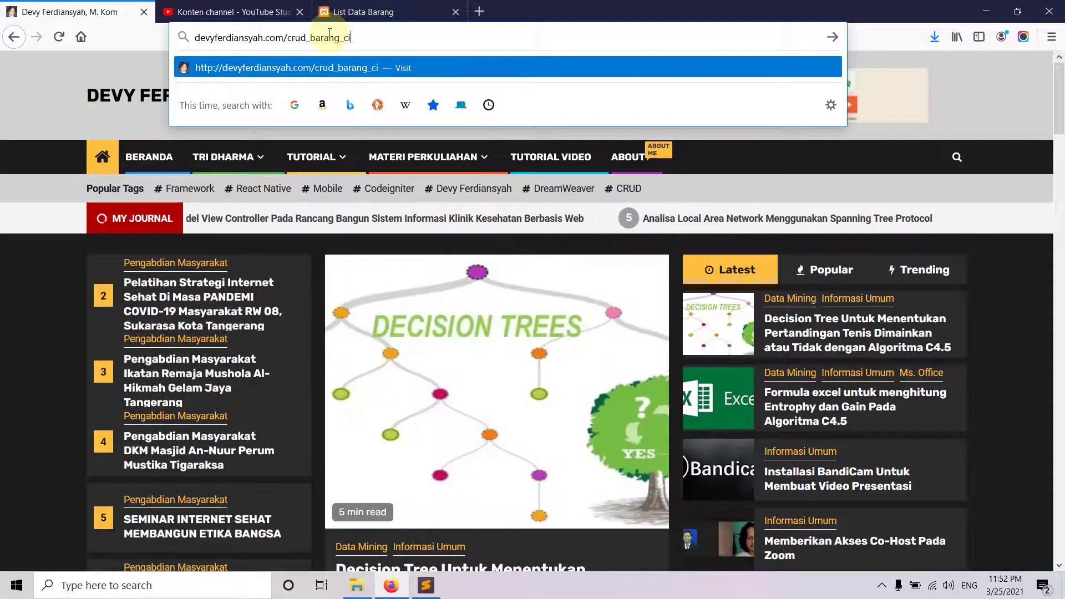
{"action": "key", "text": "Return"}
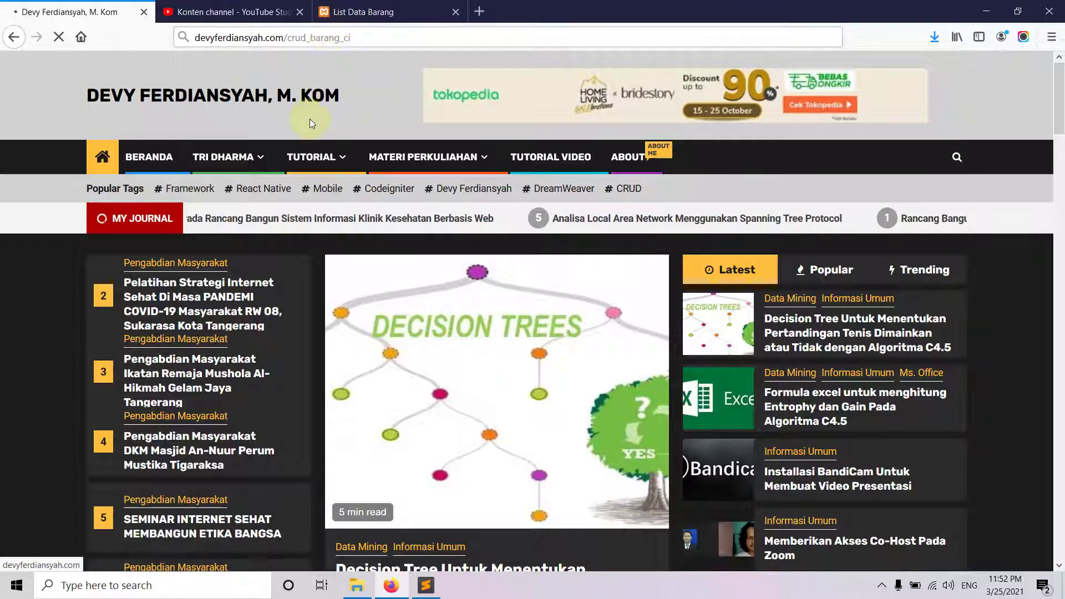
- Replace the wrong path with crud-barang-ci/barang copied from the localhost address and load it
{"action": "left_click", "coordinate": [329, 13]}
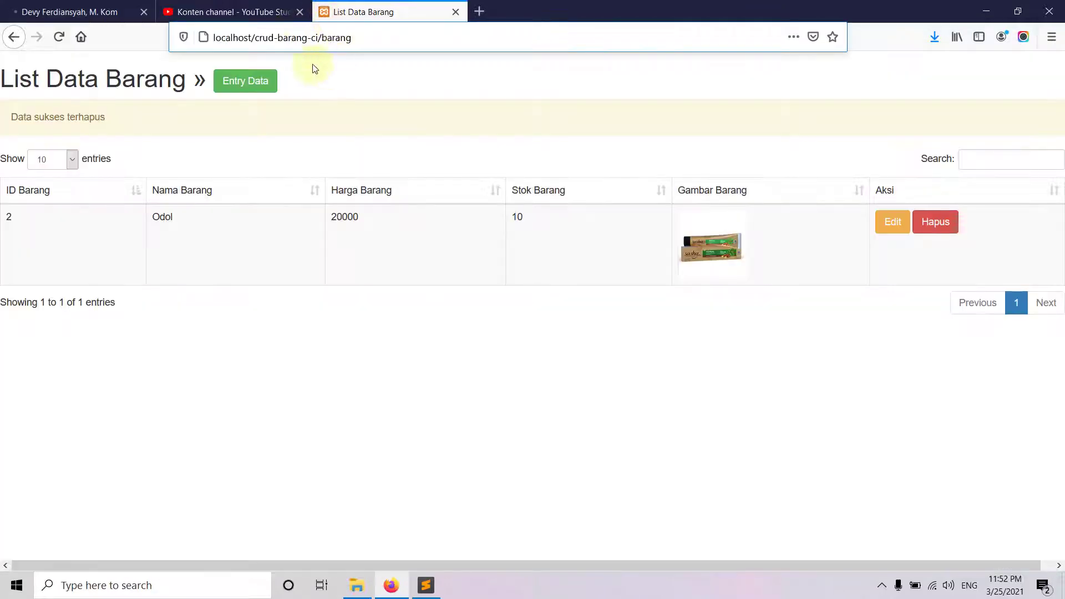
{"action": "left_click_drag", "start_coordinate": [255, 38], "coordinate": [260, 39]}
{"action": "left_click", "coordinate": [262, 40]}
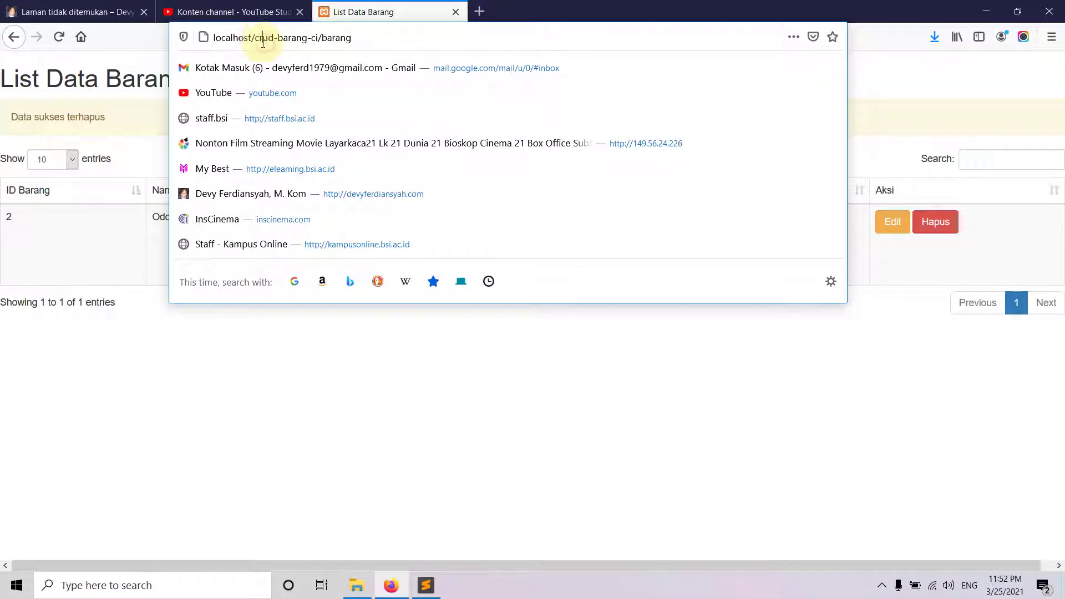
{"action": "left_click_drag", "start_coordinate": [268, 38], "coordinate": [321, 44]}
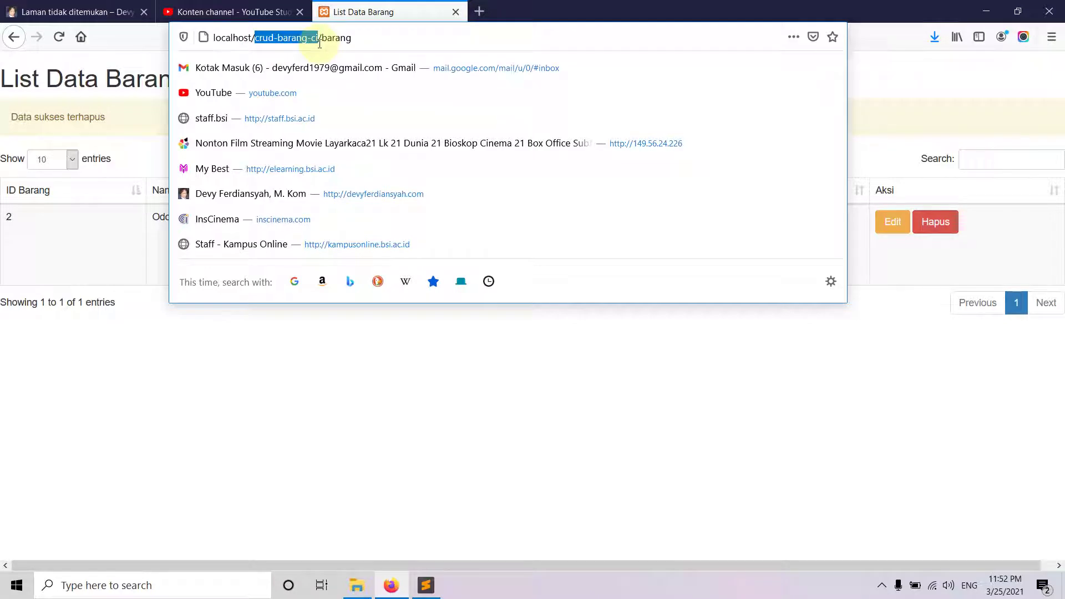
{"action": "left_click_drag", "start_coordinate": [319, 43], "coordinate": [265, 38]}
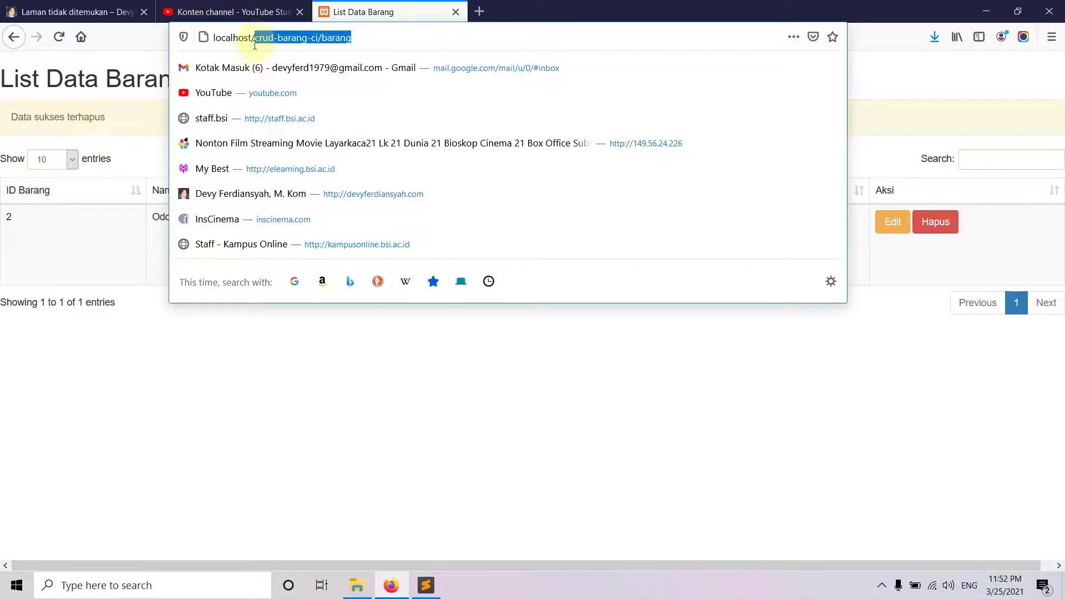
{"action": "left_click", "coordinate": [72, 11]}
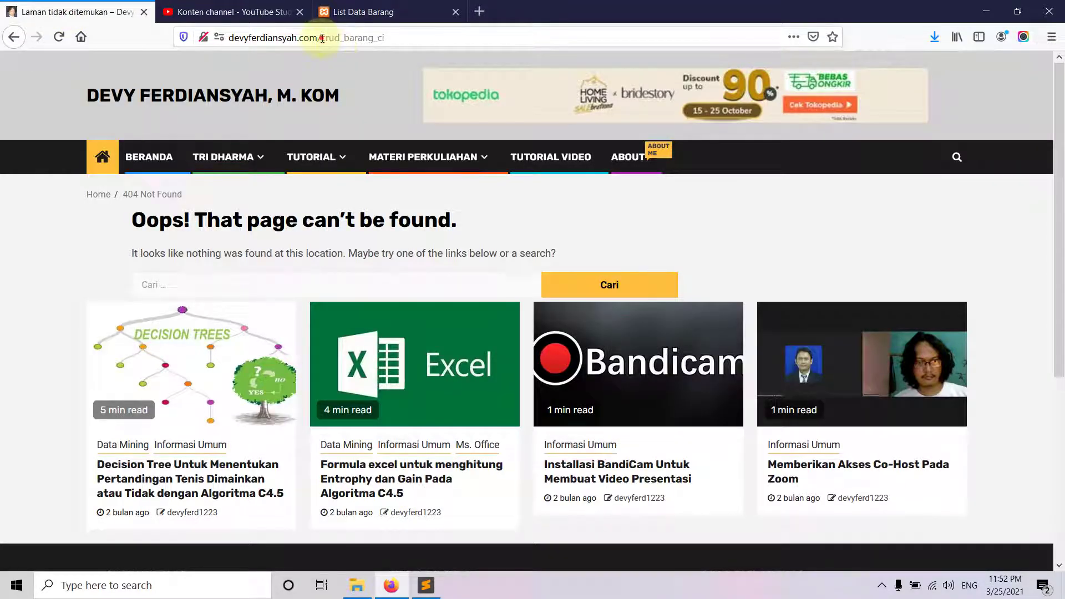
{"action": "left_click_drag", "start_coordinate": [323, 37], "coordinate": [435, 41]}
{"action": "type", "text": "crud-barang-ci/barang"}
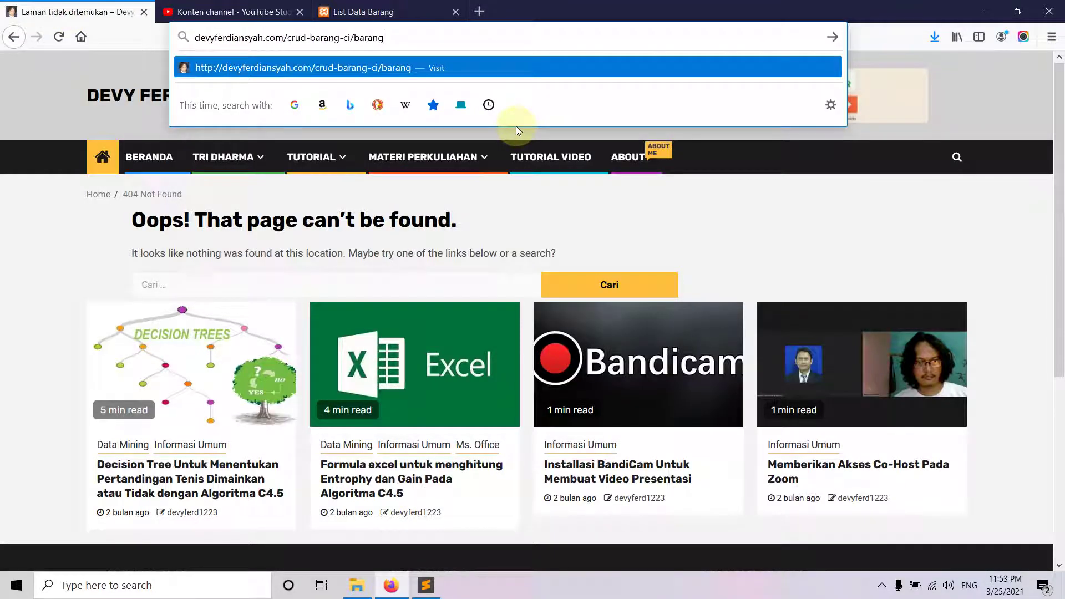
{"action": "key", "text": "Return"}
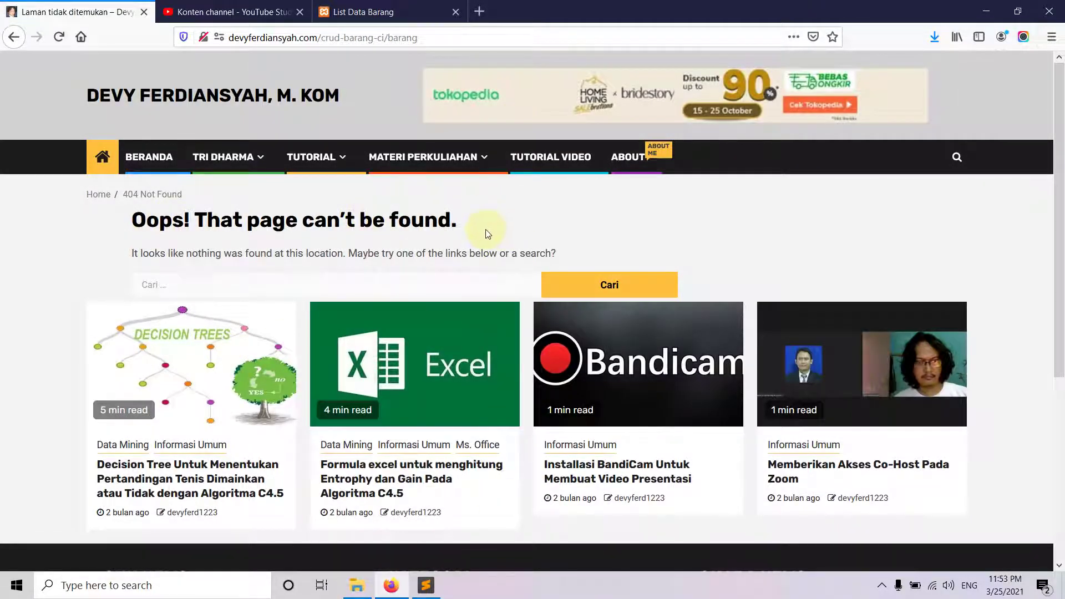
- Glance at the YouTube Studio uploads and local list, then return to the live 404 page
{"action": "left_click", "coordinate": [230, 16]}
{"action": "scroll", "coordinate": [527, 333], "scroll_direction": "up", "scroll_amount": 5}
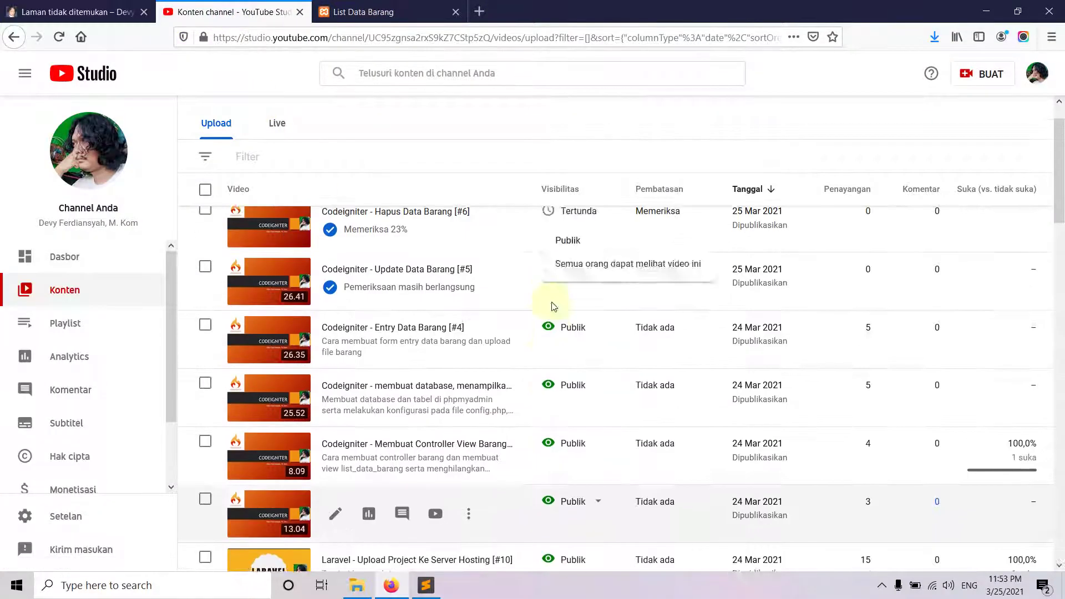
{"action": "scroll", "coordinate": [553, 306], "scroll_direction": "up", "scroll_amount": 2}
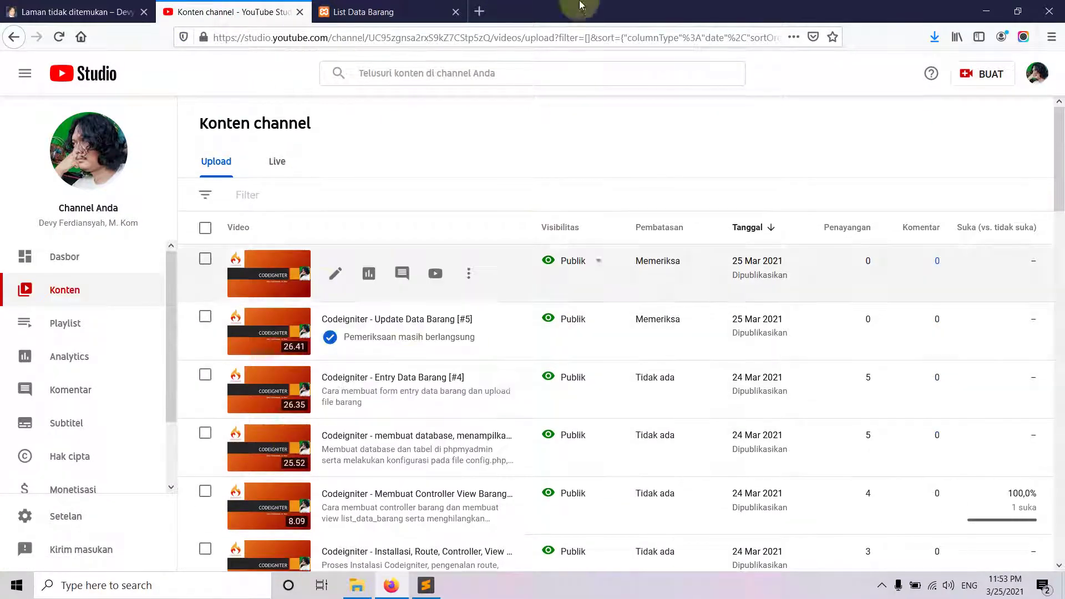
{"action": "left_click", "coordinate": [368, 11]}
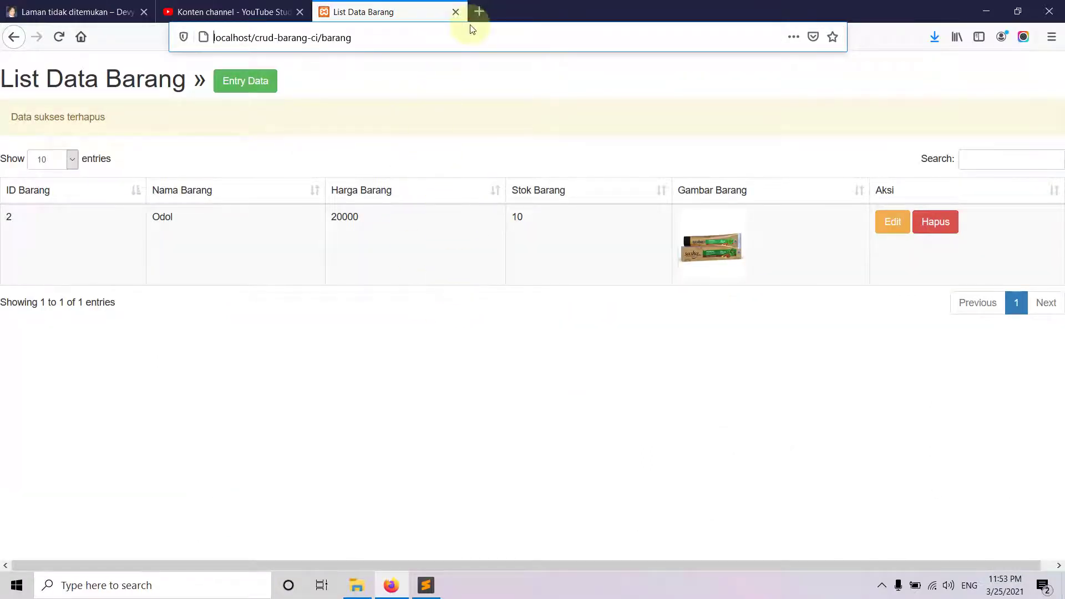
{"action": "left_click", "coordinate": [67, 15]}
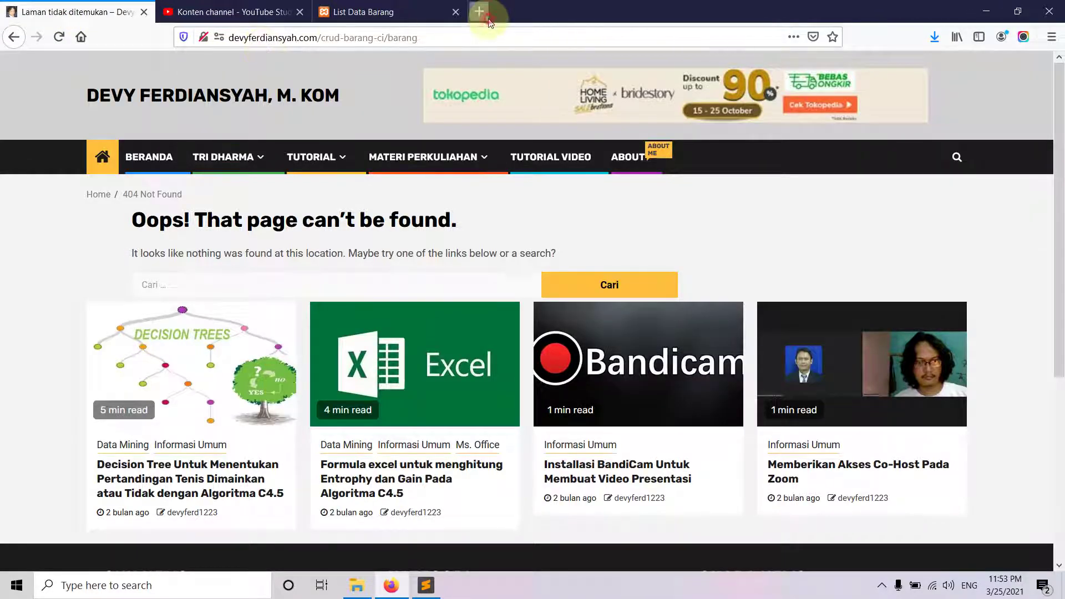
- Log in to the devyferdiansyah.com cPanel with the saved hosting credentials in a new tab
{"action": "left_click", "coordinate": [479, 13]}
{"action": "type", "text": "devyferdiansyah.com/"}
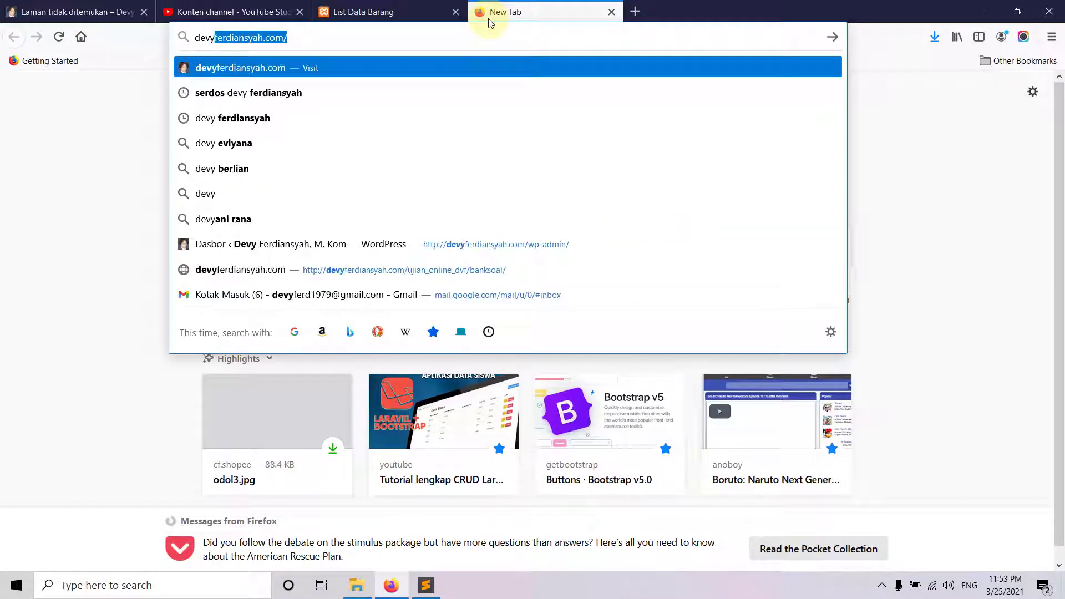
{"action": "key", "text": "End"}
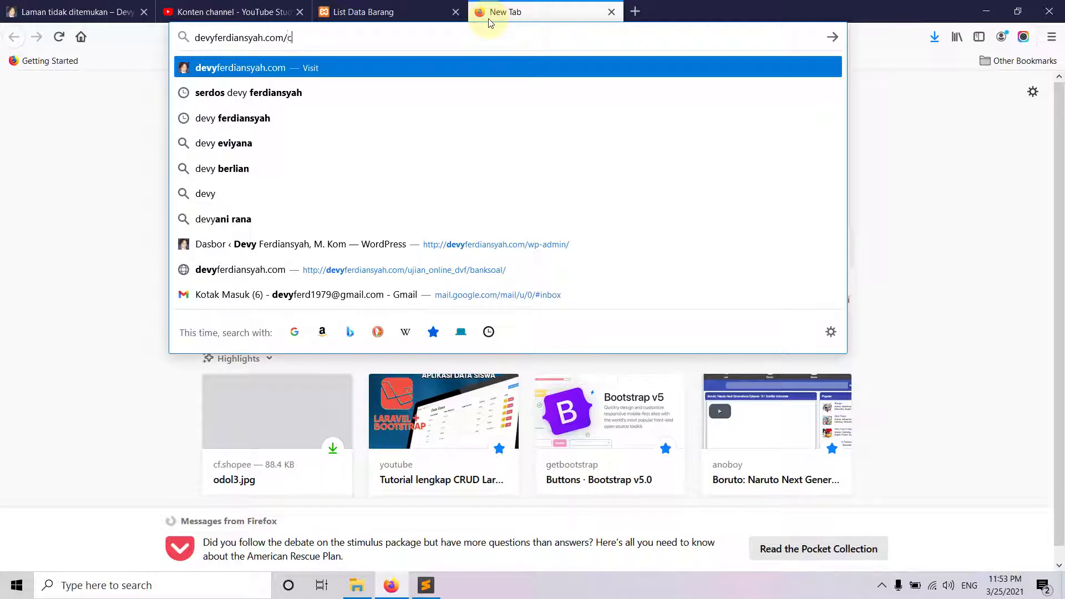
{"action": "type", "text": "cp"}
{"action": "key", "text": "Return"}
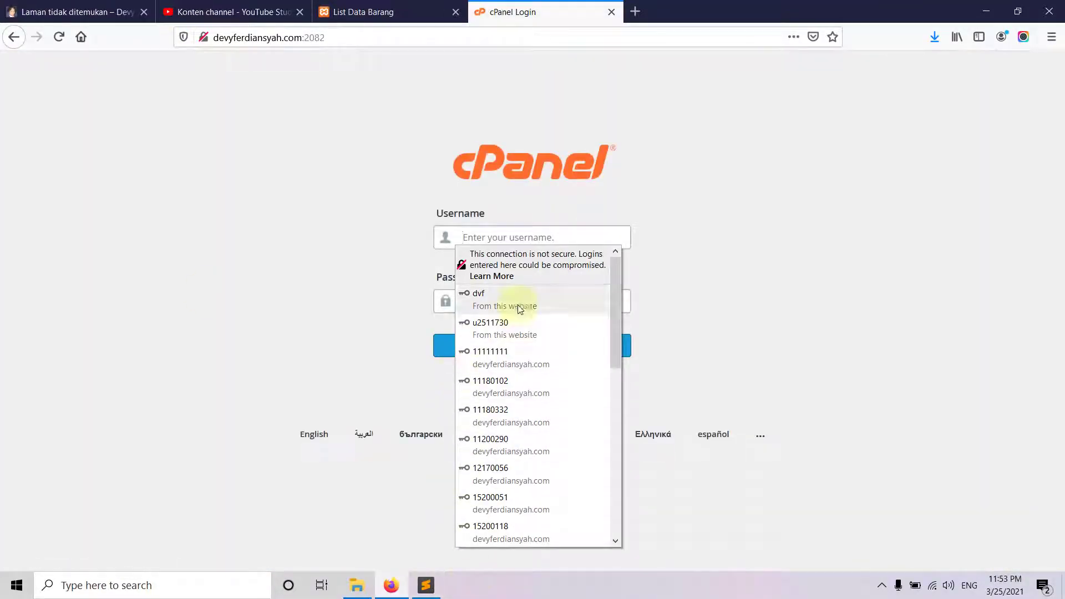
{"action": "left_click", "coordinate": [516, 326]}
{"action": "left_click", "coordinate": [513, 350]}
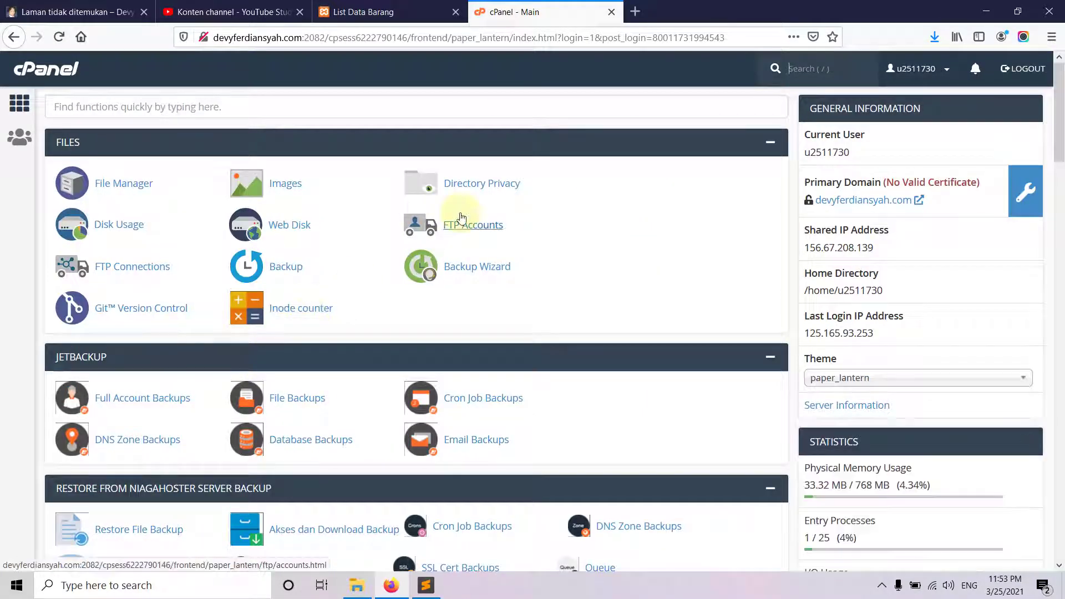
- Open File Manager in a new tab and browse into the public_html folder
{"action": "scroll", "coordinate": [447, 267], "scroll_direction": "down", "scroll_amount": 2}
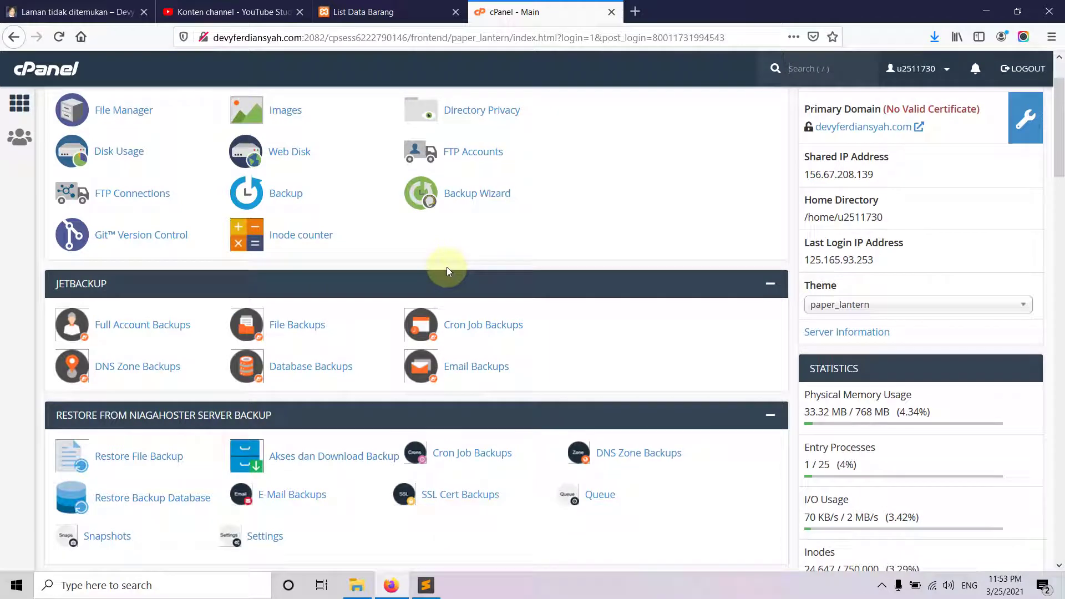
{"action": "scroll", "coordinate": [451, 267], "scroll_direction": "down", "scroll_amount": 5}
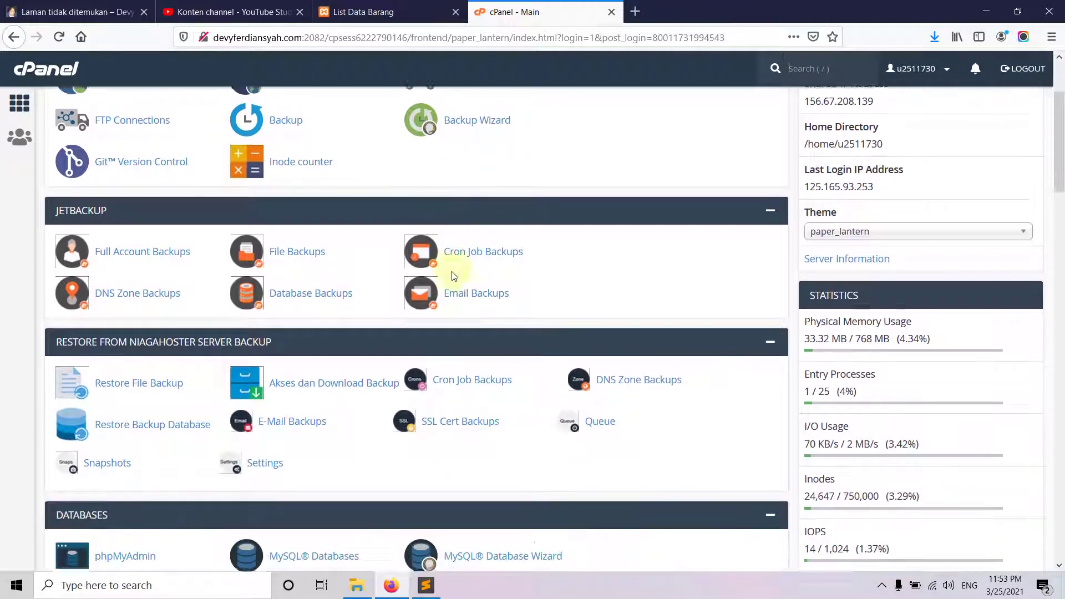
{"action": "scroll", "coordinate": [451, 272], "scroll_direction": "up", "scroll_amount": 7}
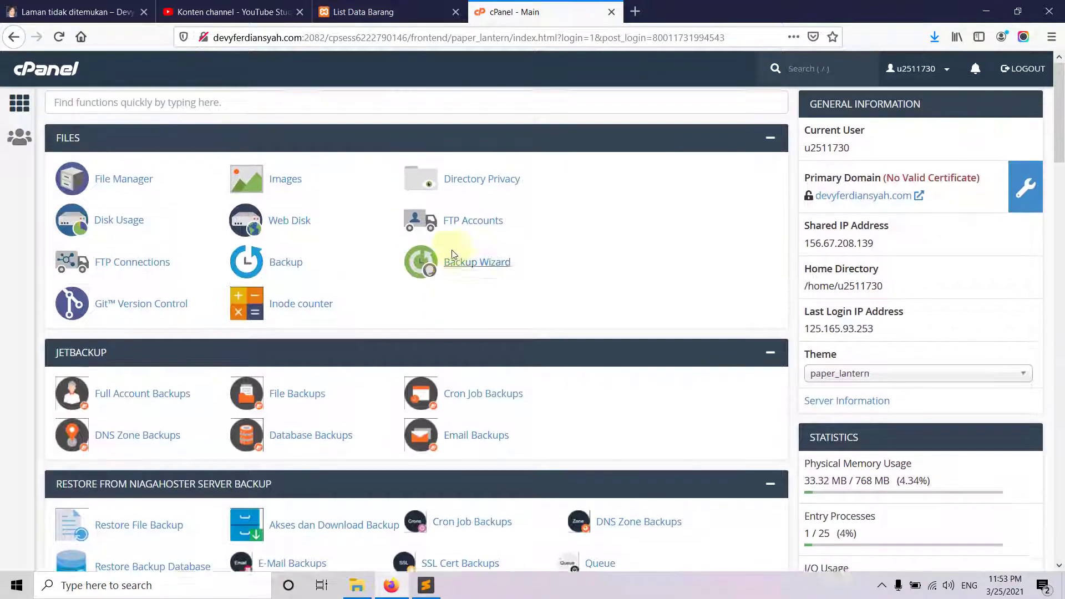
{"action": "left_click", "coordinate": [109, 183]}
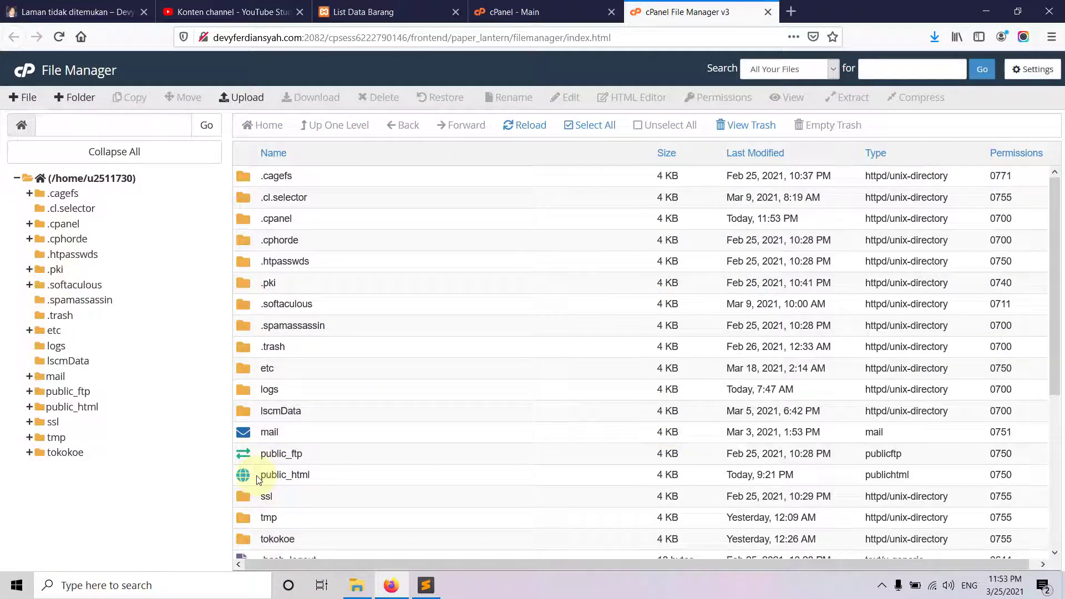
{"action": "double_click", "coordinate": [256, 479]}
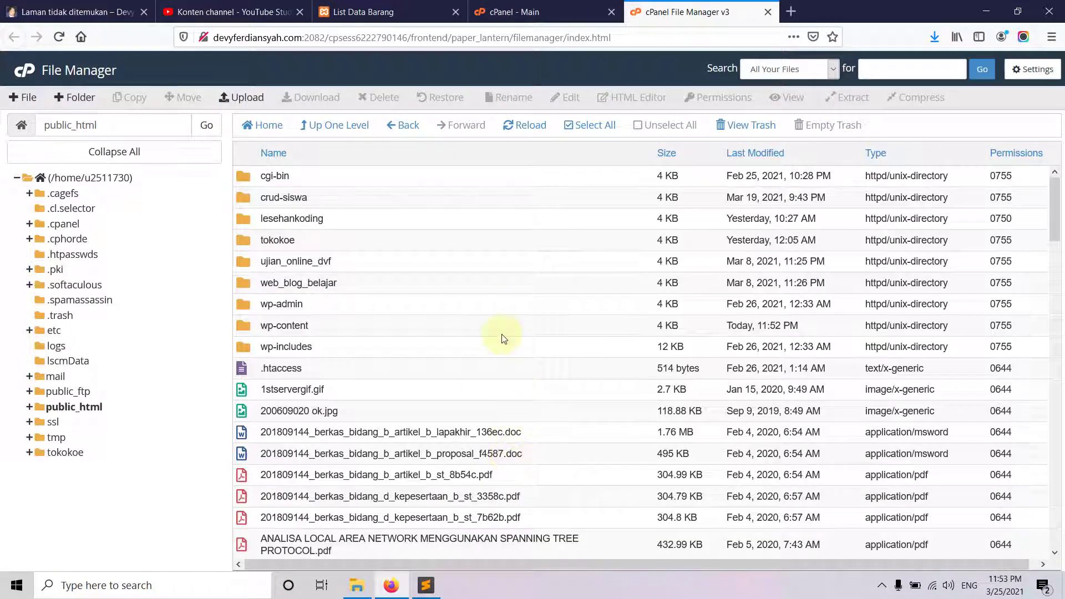
{"action": "scroll", "coordinate": [463, 358], "scroll_direction": "down", "scroll_amount": 6}
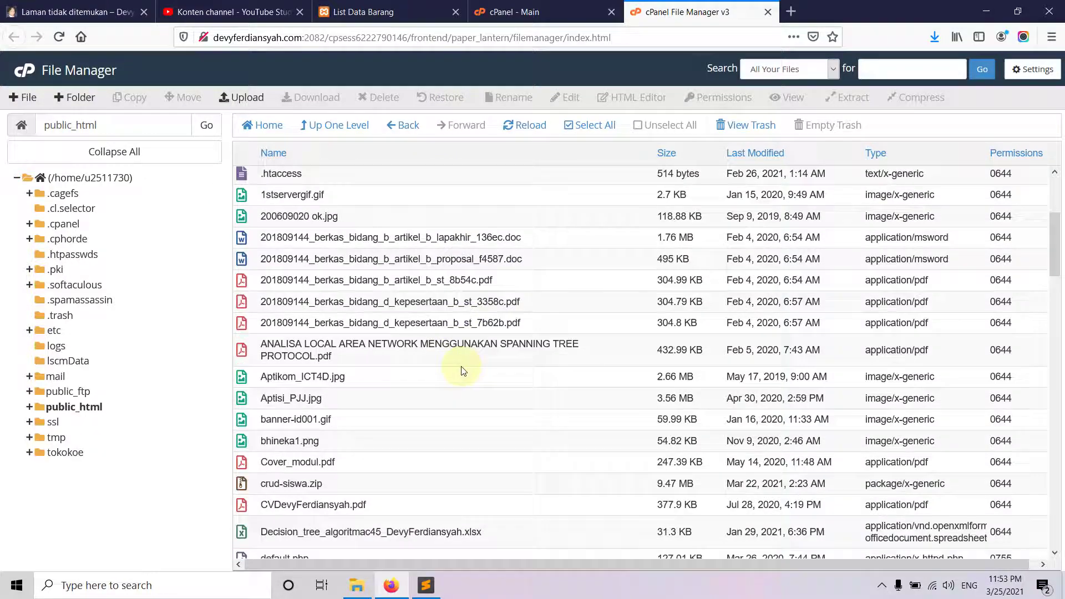
{"action": "scroll", "coordinate": [463, 371], "scroll_direction": "down", "scroll_amount": 4}
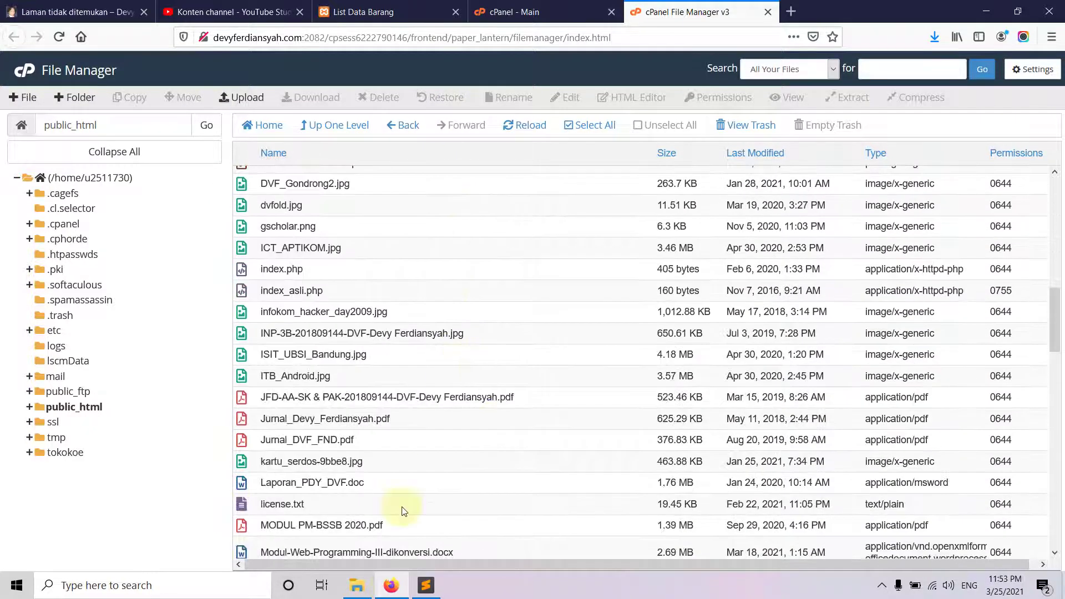
{"action": "left_click", "coordinate": [389, 593]}
- Zip D:\xampp\htdocs\crud-barang-ci into crud-barang-ci.zip using Send to > Compressed (zipped) folder
{"action": "left_click", "coordinate": [391, 592]}
{"action": "left_click", "coordinate": [357, 586]}
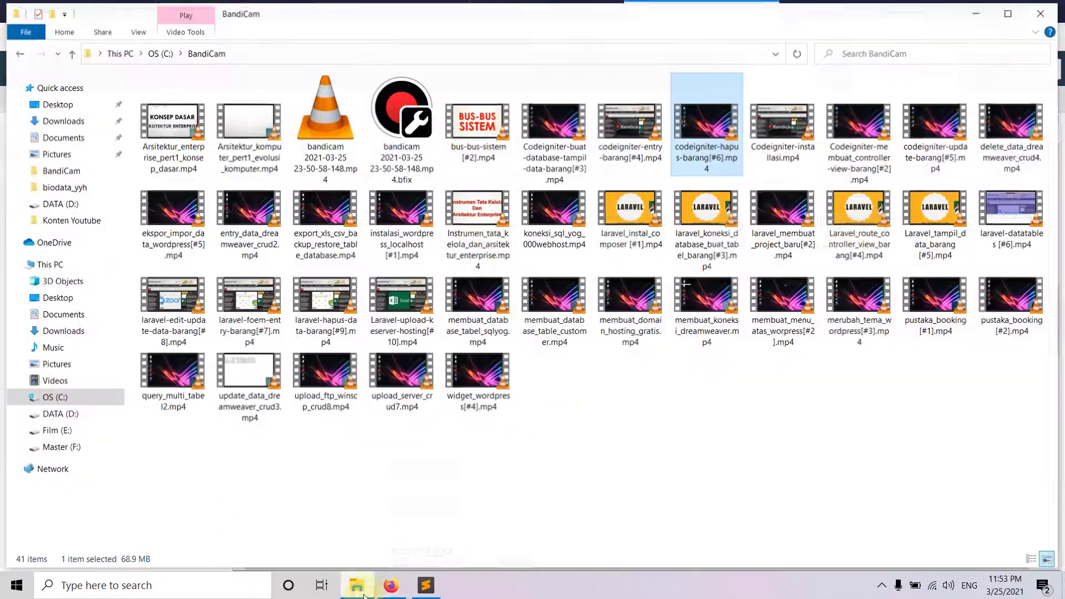
{"action": "left_click", "coordinate": [58, 413]}
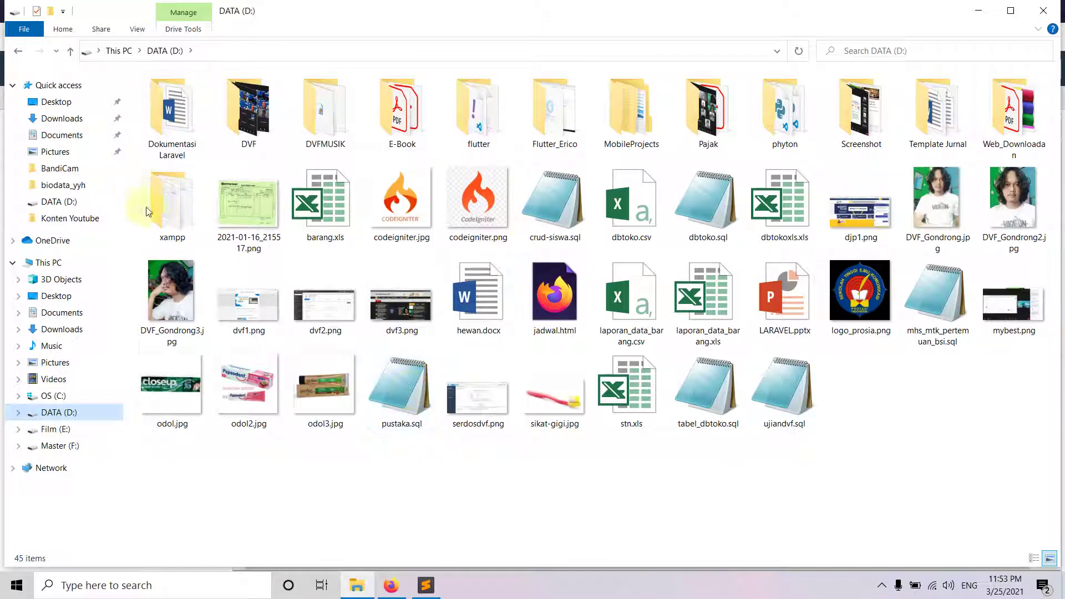
{"action": "left_click", "coordinate": [167, 208]}
{"action": "double_click", "coordinate": [166, 208]}
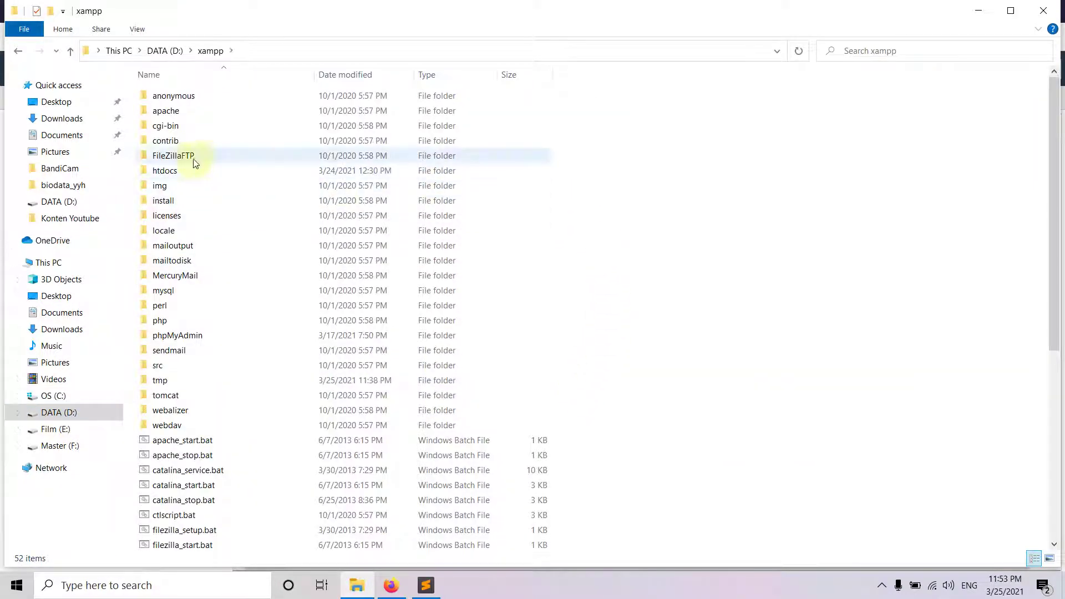
{"action": "double_click", "coordinate": [171, 177]}
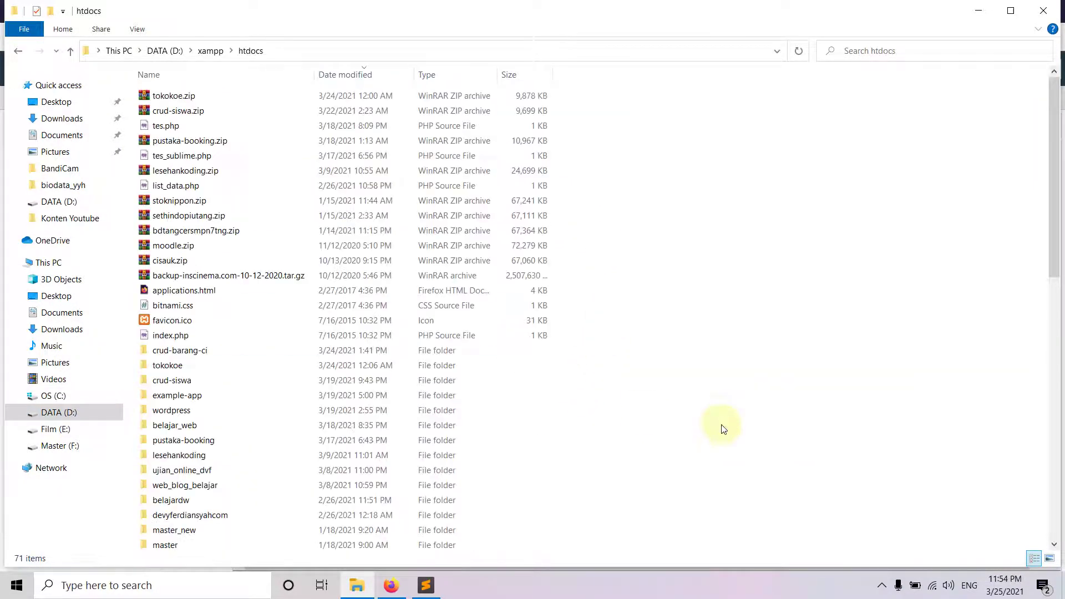
{"action": "right_click", "coordinate": [187, 354]}
{"action": "mouse_move", "coordinate": [334, 253]}
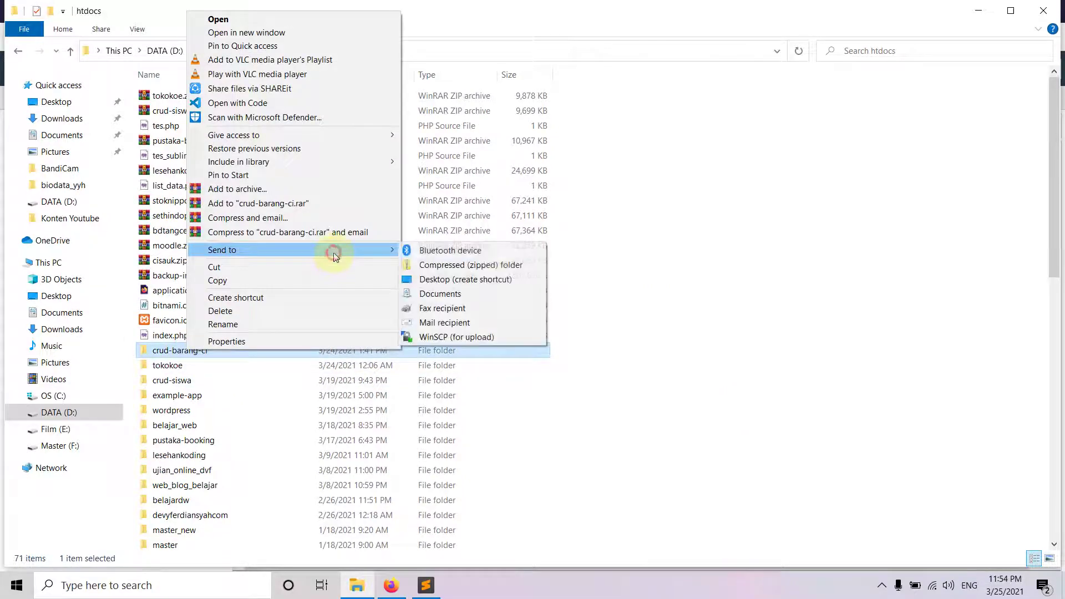
{"action": "left_click", "coordinate": [497, 265]}
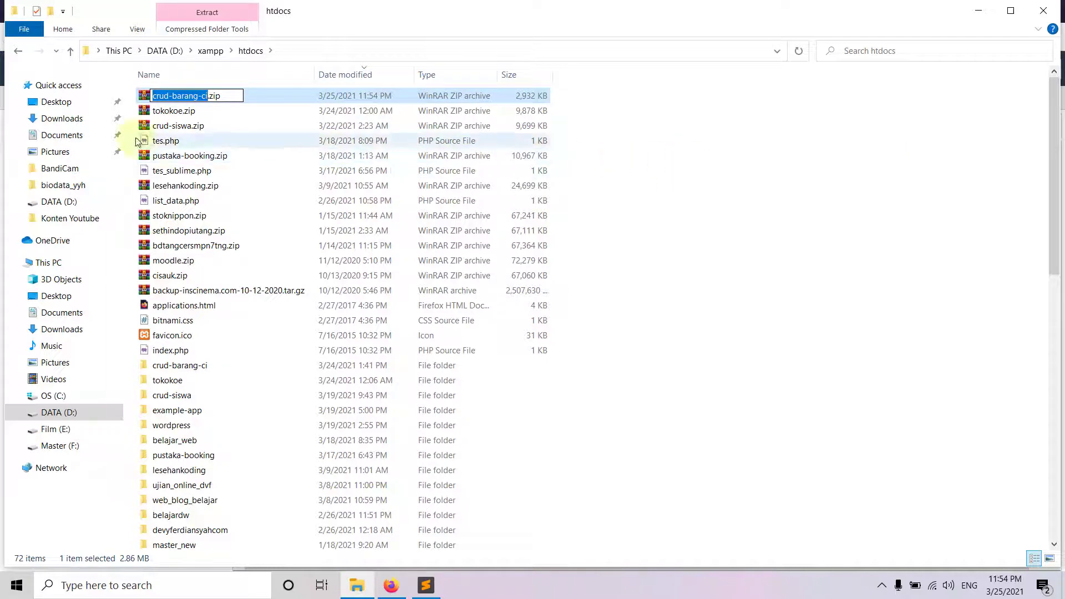
{"action": "left_click", "coordinate": [742, 169]}
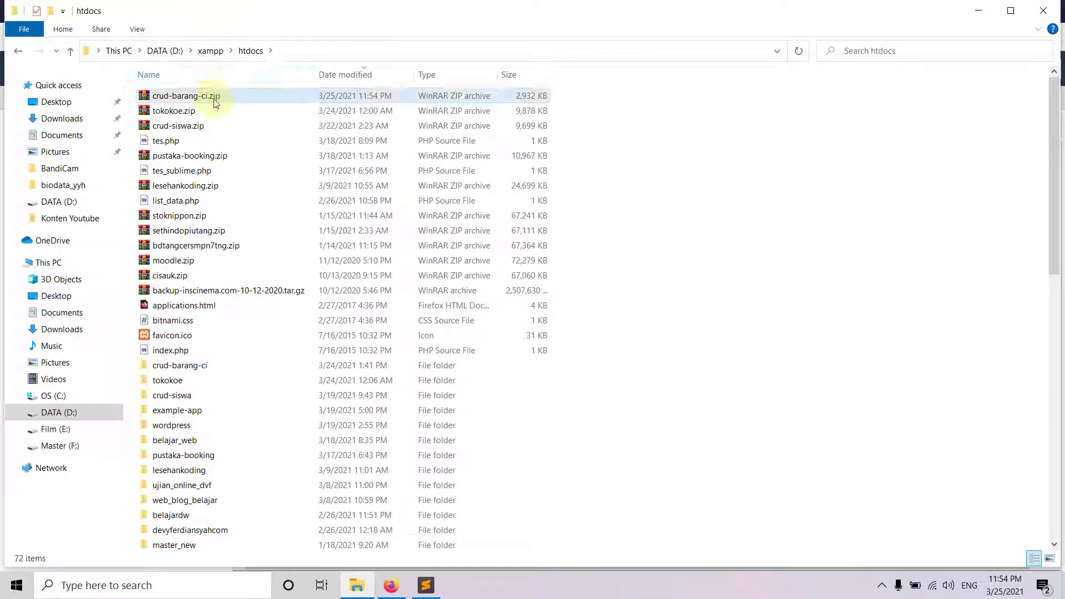
{"action": "left_click", "coordinate": [391, 586]}
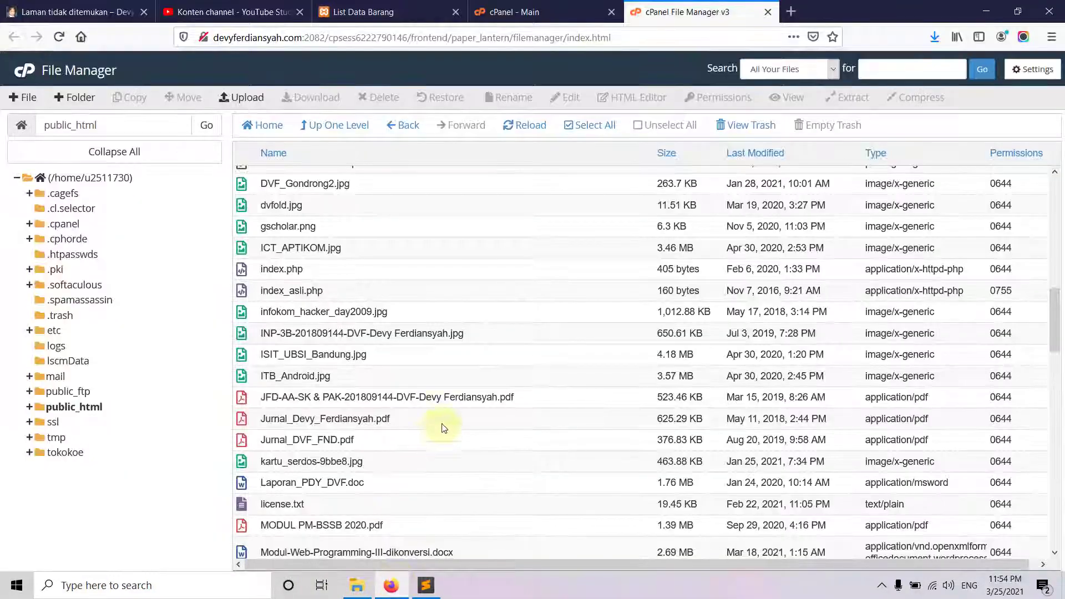
- Upload crud-barang-ci.zip from D:\xampp\htdocs to public_html through the File Upload page
{"action": "scroll", "coordinate": [494, 294], "scroll_direction": "up", "scroll_amount": 15}
{"action": "scroll", "coordinate": [494, 300], "scroll_direction": "down", "scroll_amount": 5}
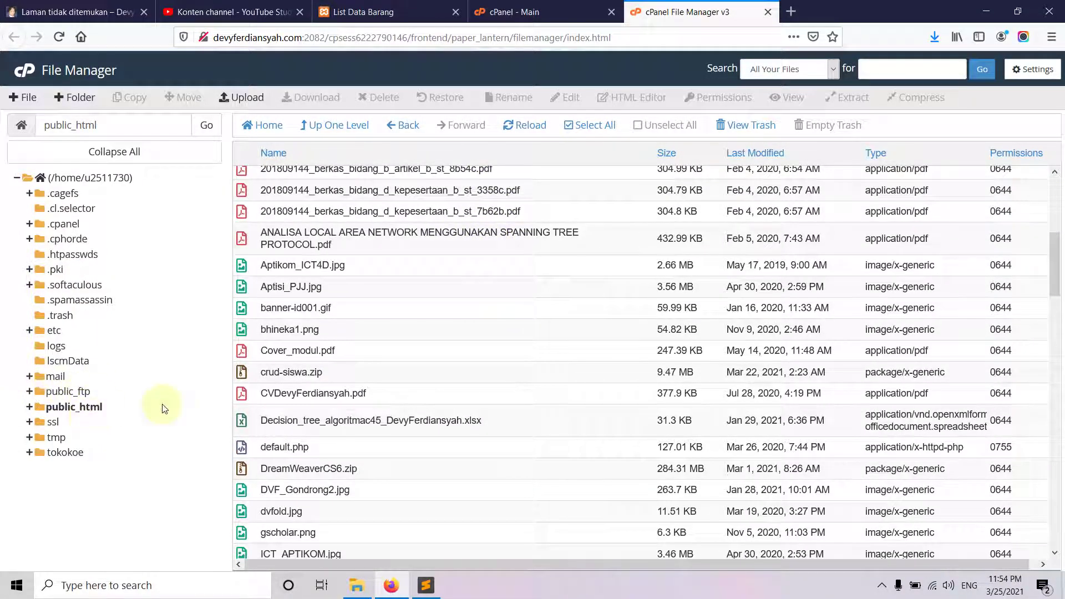
{"action": "scroll", "coordinate": [466, 386], "scroll_direction": "up", "scroll_amount": 7}
{"action": "scroll", "coordinate": [467, 384], "scroll_direction": "down", "scroll_amount": 1}
{"action": "left_click", "coordinate": [236, 98]}
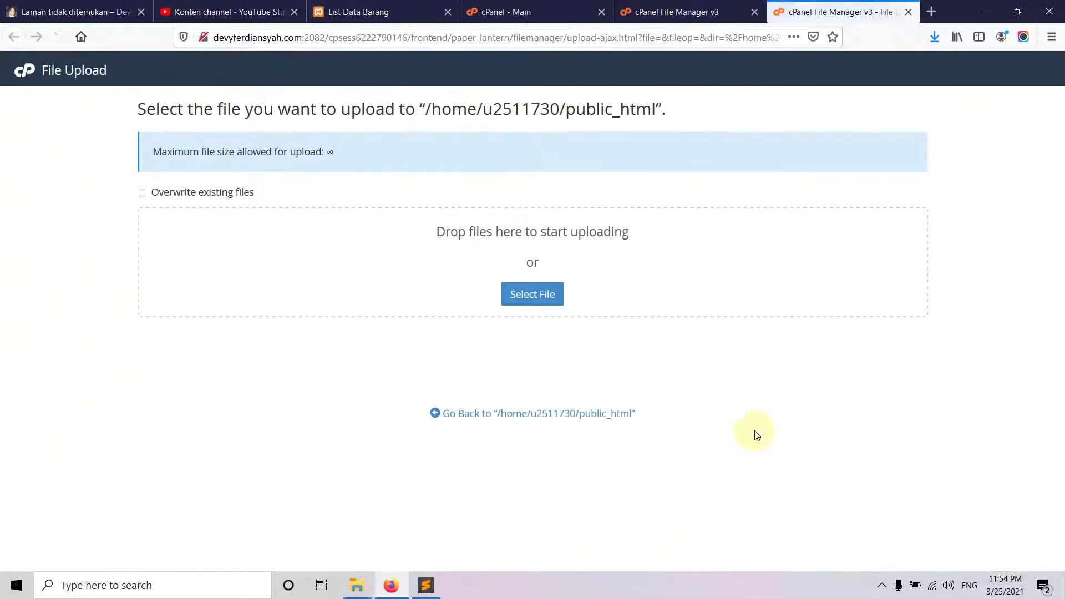
{"action": "left_click", "coordinate": [519, 295]}
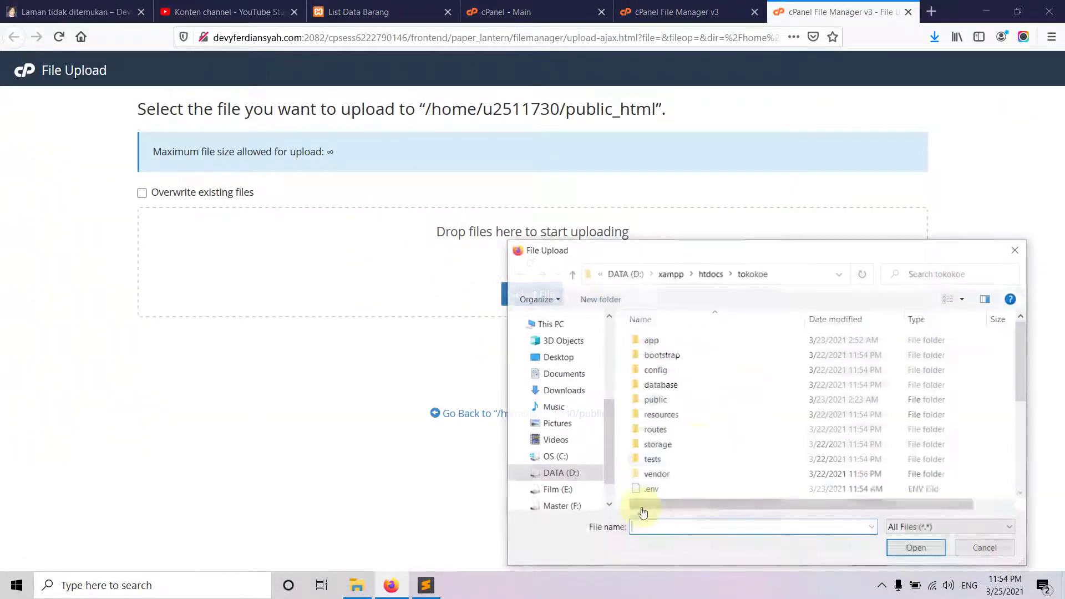
{"action": "left_click", "coordinate": [706, 272]}
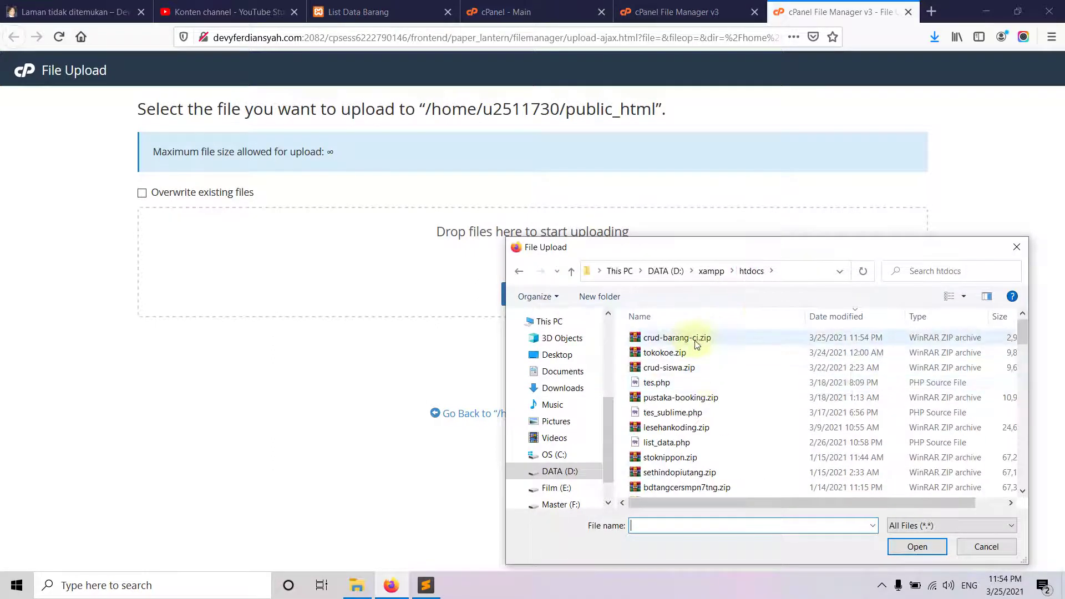
{"action": "left_click", "coordinate": [693, 339]}
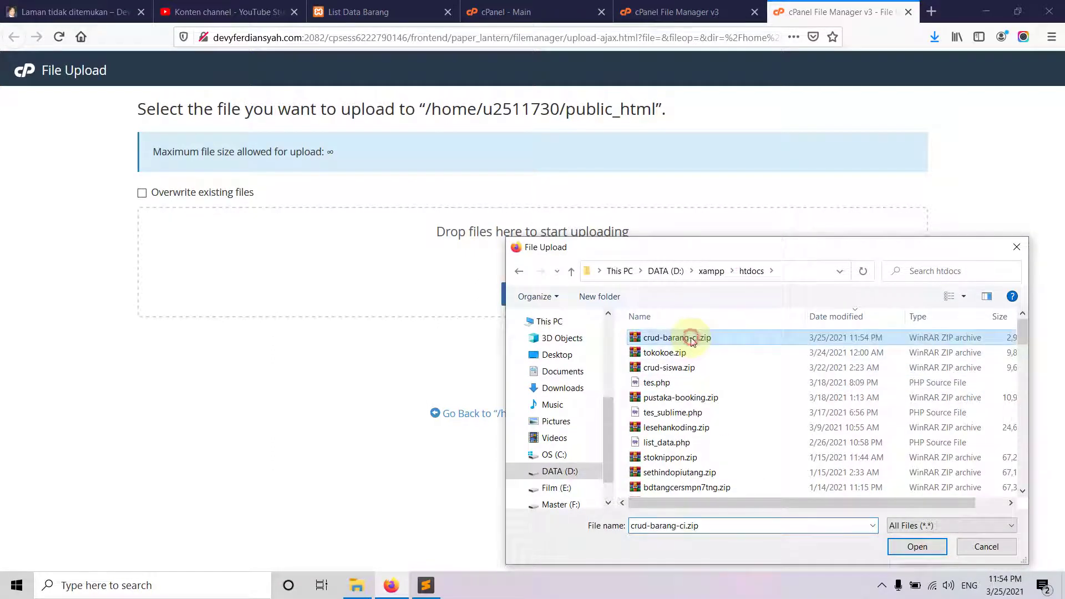
{"action": "left_click", "coordinate": [901, 550]}
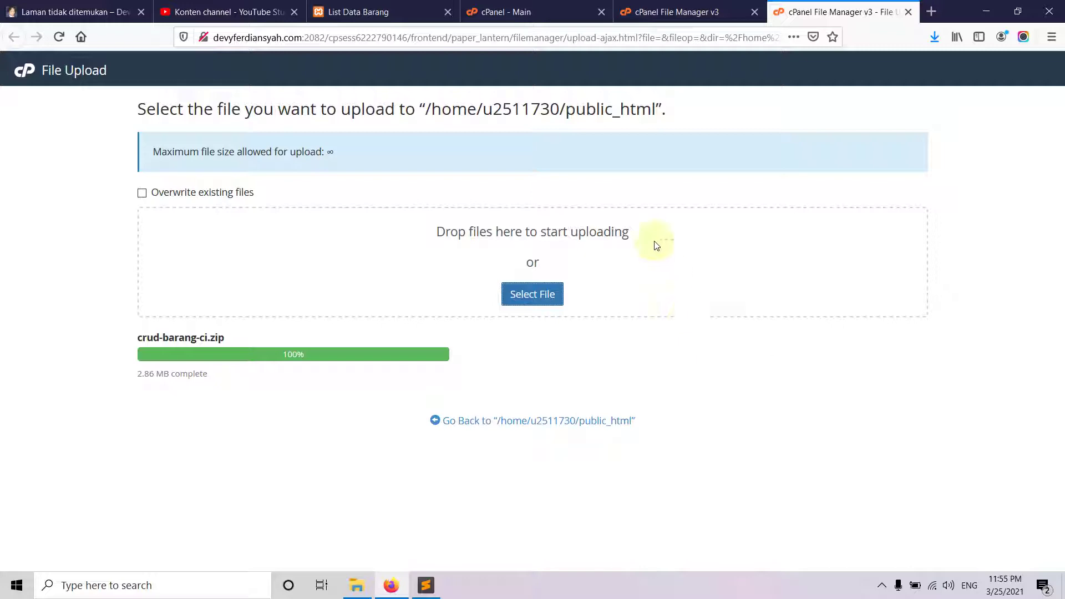
- Extract crud-barang-ci.zip into /public_html and dismiss the extraction results
{"action": "left_click", "coordinate": [466, 421]}
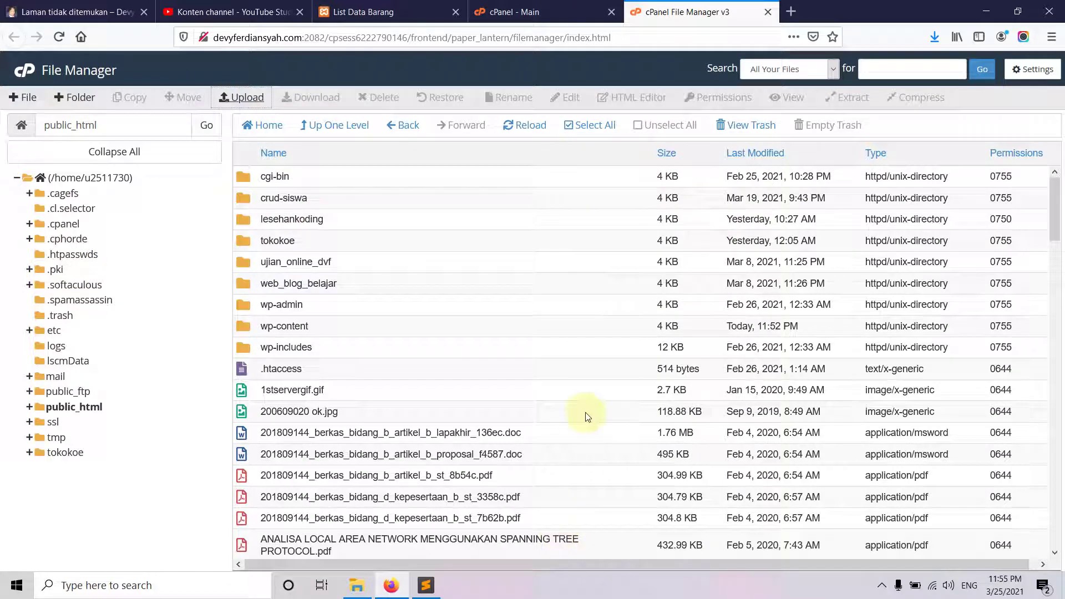
{"action": "scroll", "coordinate": [459, 364], "scroll_direction": "down", "scroll_amount": 4}
{"action": "scroll", "coordinate": [459, 364], "scroll_direction": "down", "scroll_amount": 2}
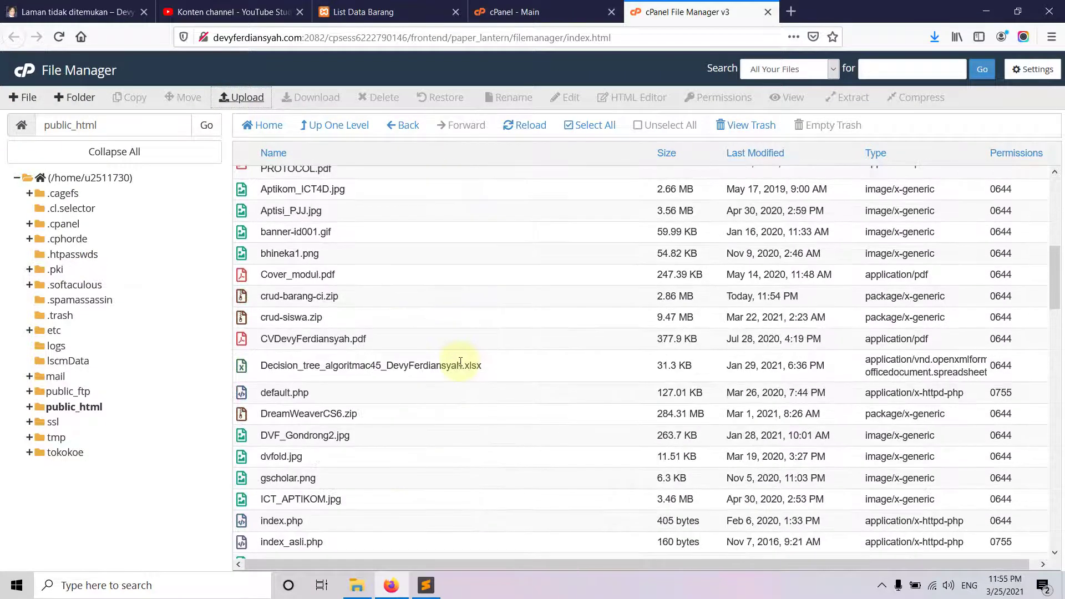
{"action": "left_click", "coordinate": [266, 298]}
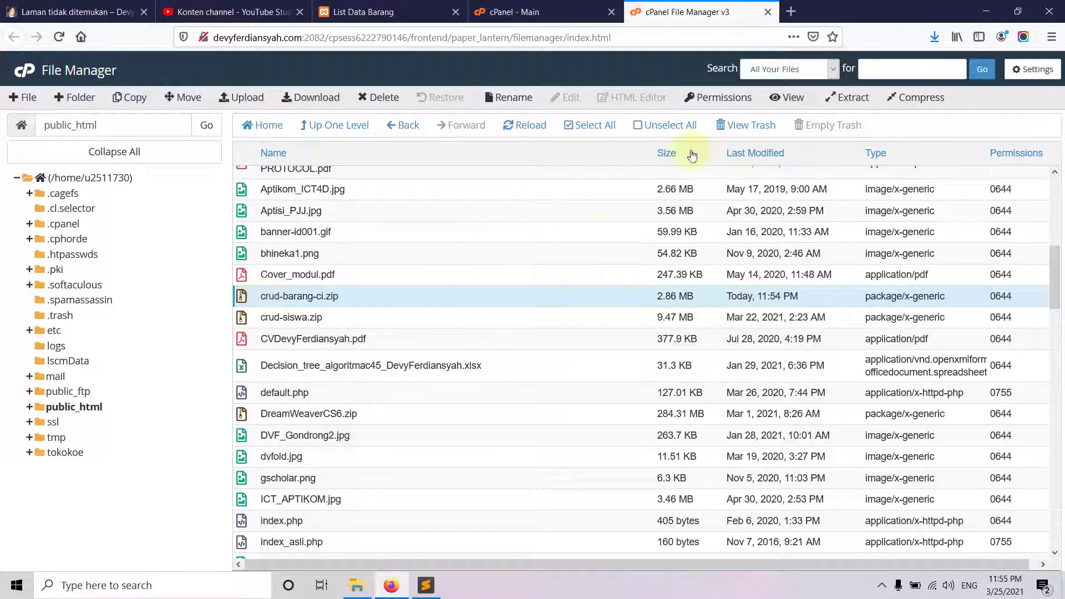
{"action": "left_click", "coordinate": [854, 98]}
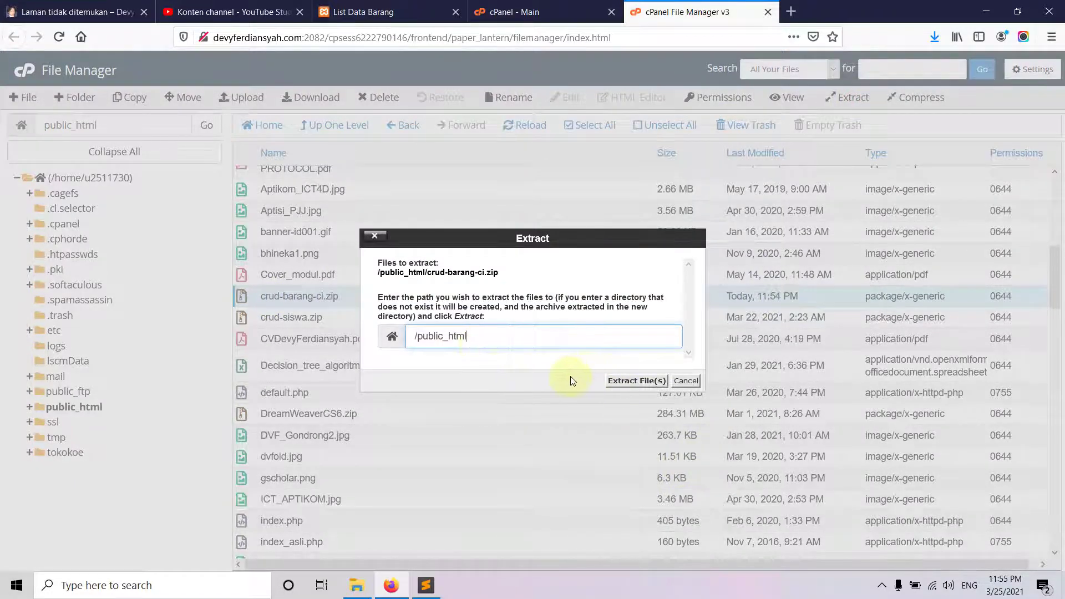
{"action": "left_click", "coordinate": [620, 382]}
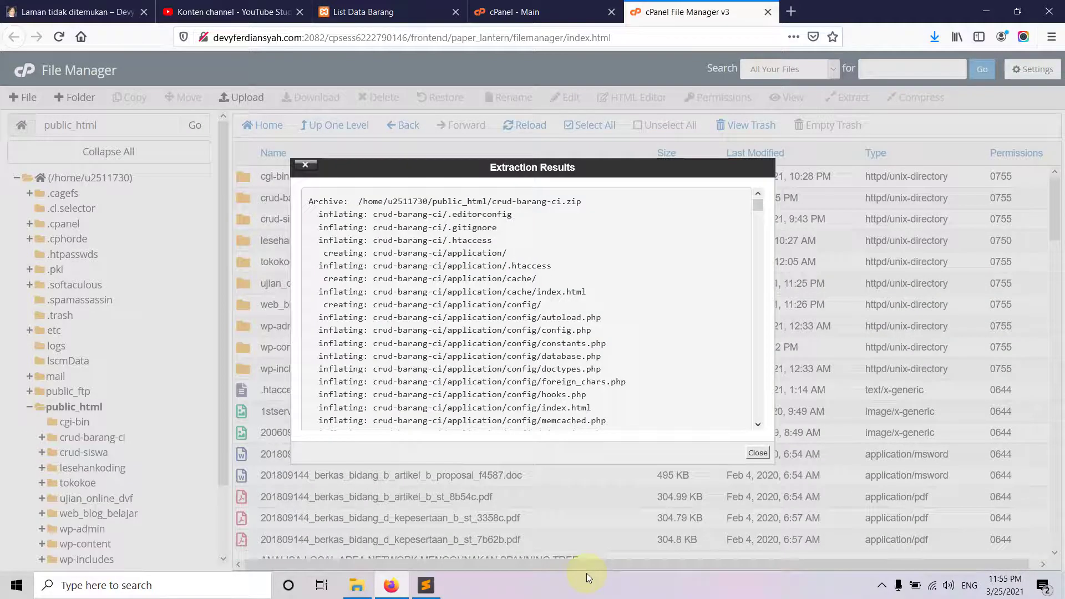
{"action": "left_click", "coordinate": [755, 452]}
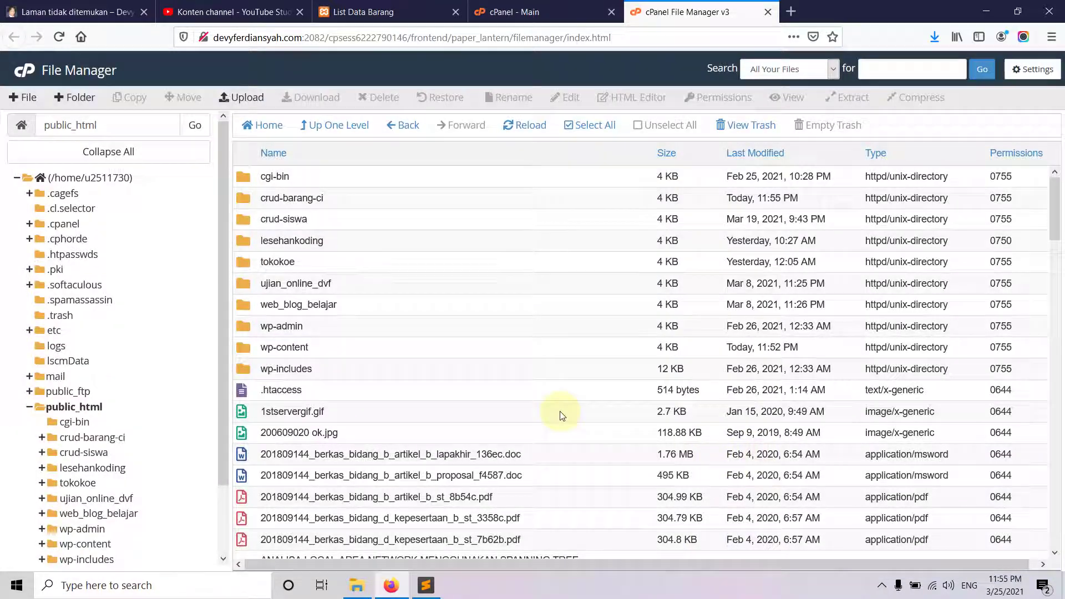
- Browse into crud-barang-ci/application/config and bring up the actions menu for config.php
{"action": "double_click", "coordinate": [286, 197]}
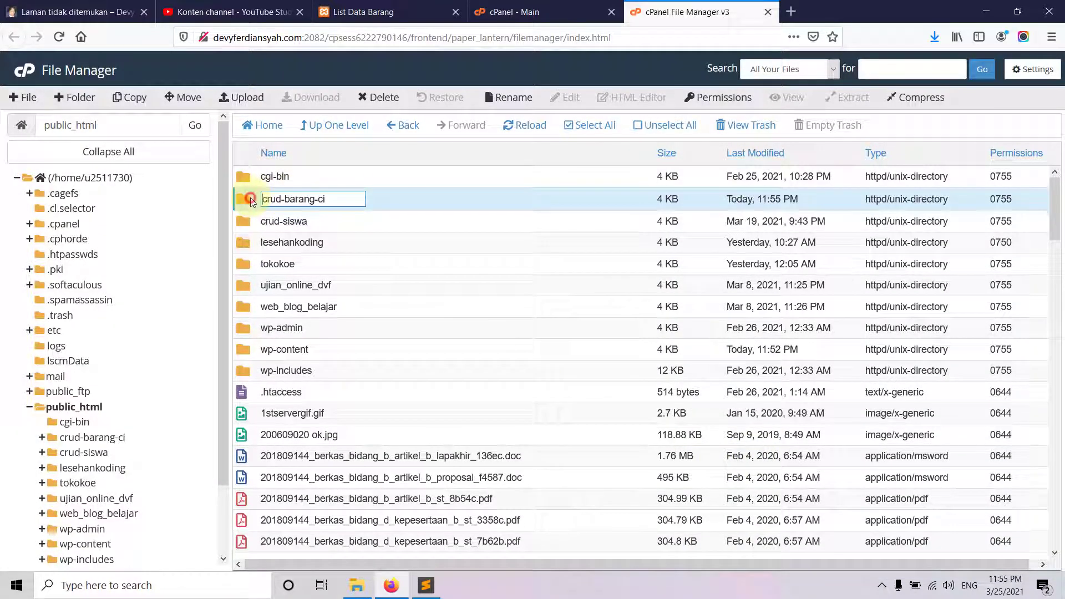
{"action": "left_click", "coordinate": [251, 201]}
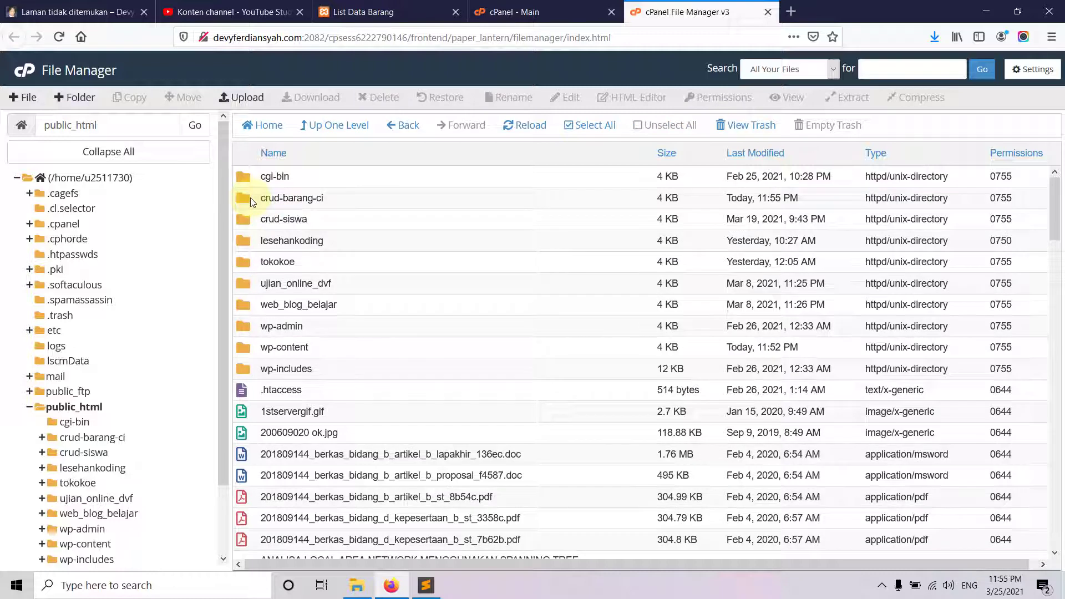
{"action": "double_click", "coordinate": [251, 200]}
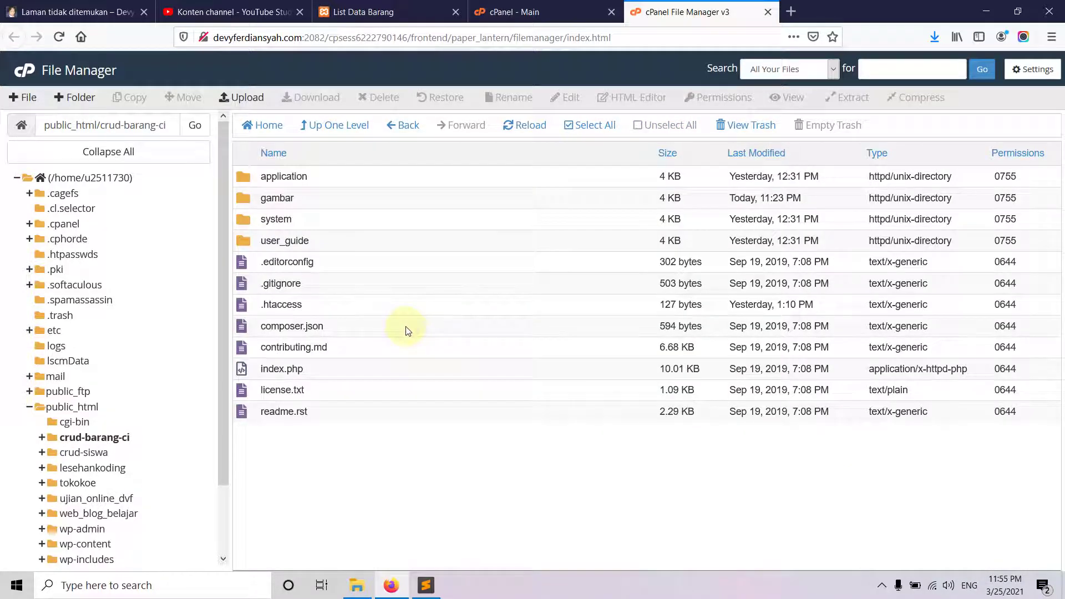
{"action": "double_click", "coordinate": [251, 178]}
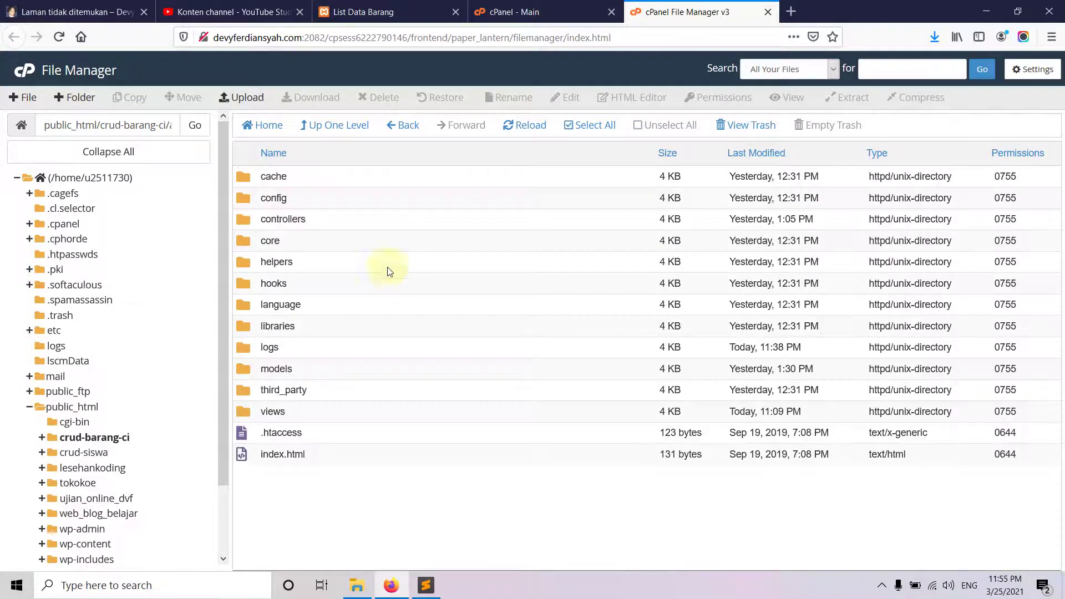
{"action": "double_click", "coordinate": [238, 198]}
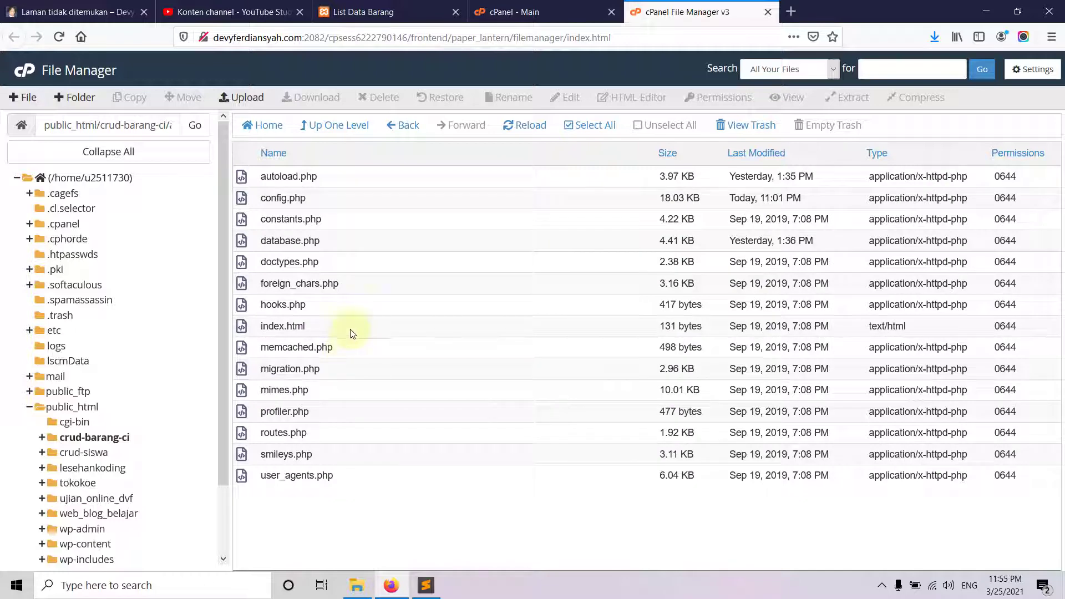
{"action": "right_click", "coordinate": [249, 198]}
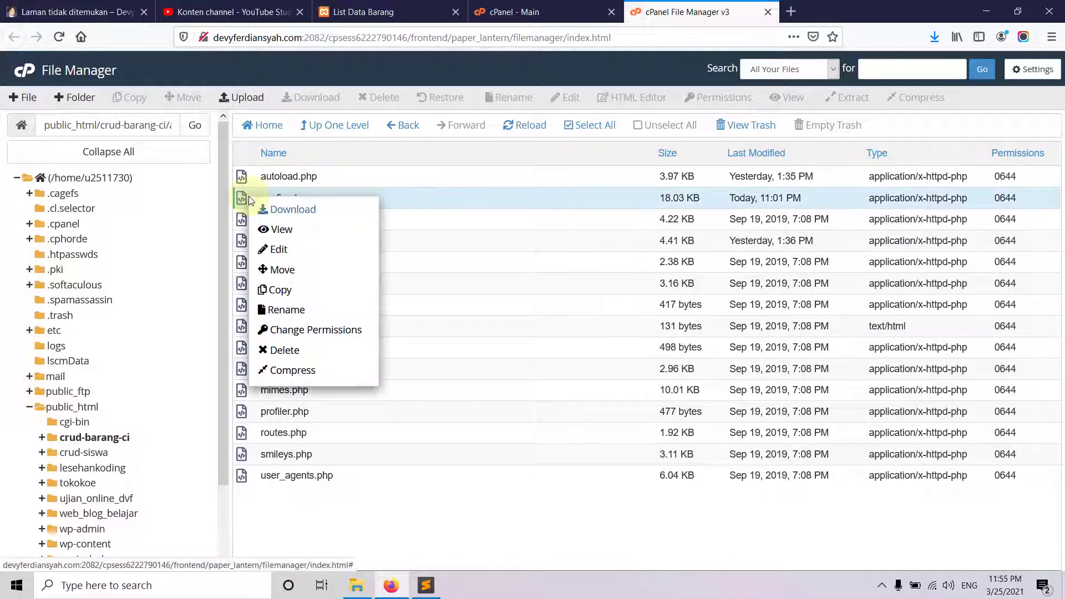
- Open config.php in the code editor and copy the devyferdiansyah.com domain from the live tab
{"action": "left_click", "coordinate": [277, 249]}
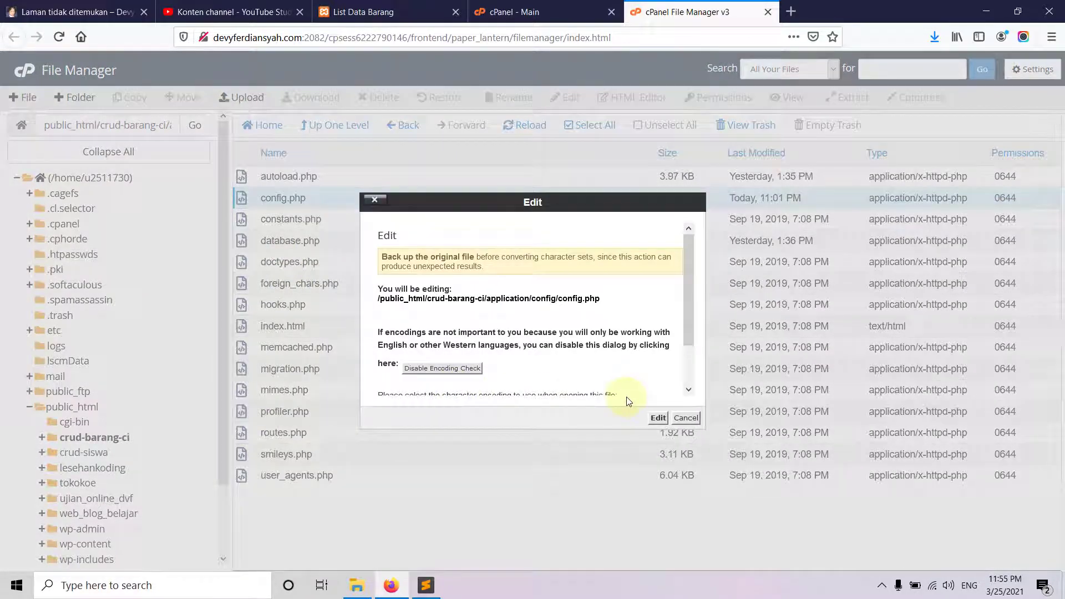
{"action": "left_click", "coordinate": [658, 417]}
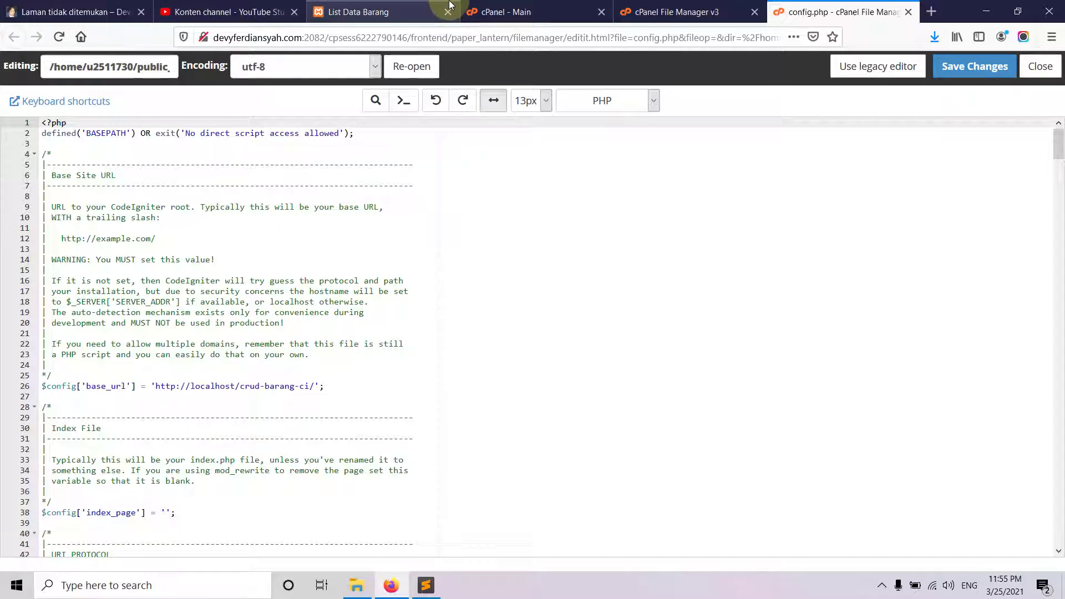
{"action": "left_click", "coordinate": [100, 14]}
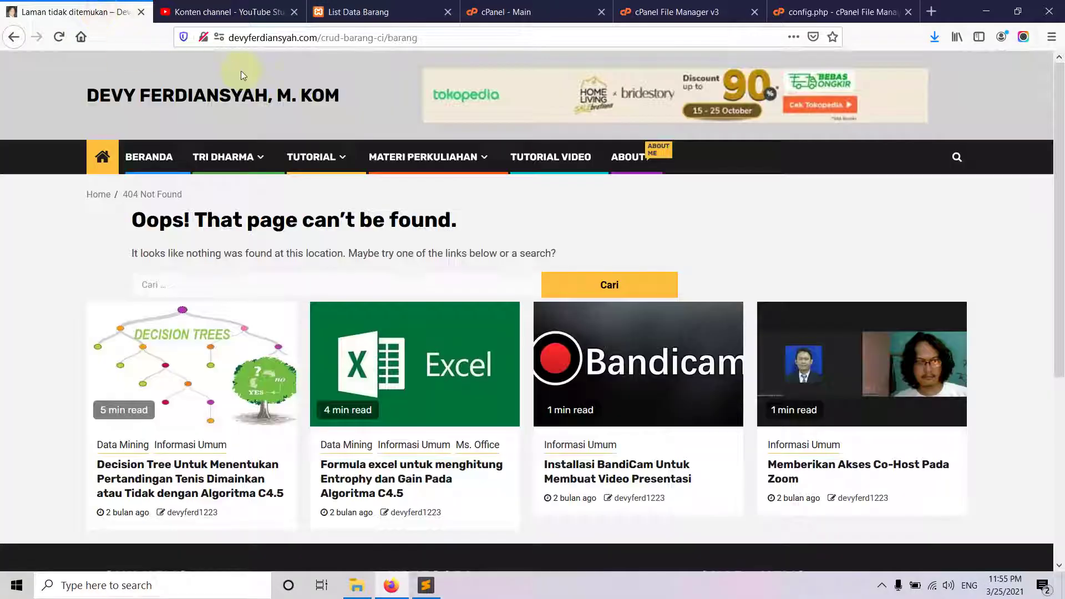
{"action": "left_click_drag", "start_coordinate": [317, 38], "coordinate": [207, 42]}
{"action": "key", "text": "ctrl+c"}
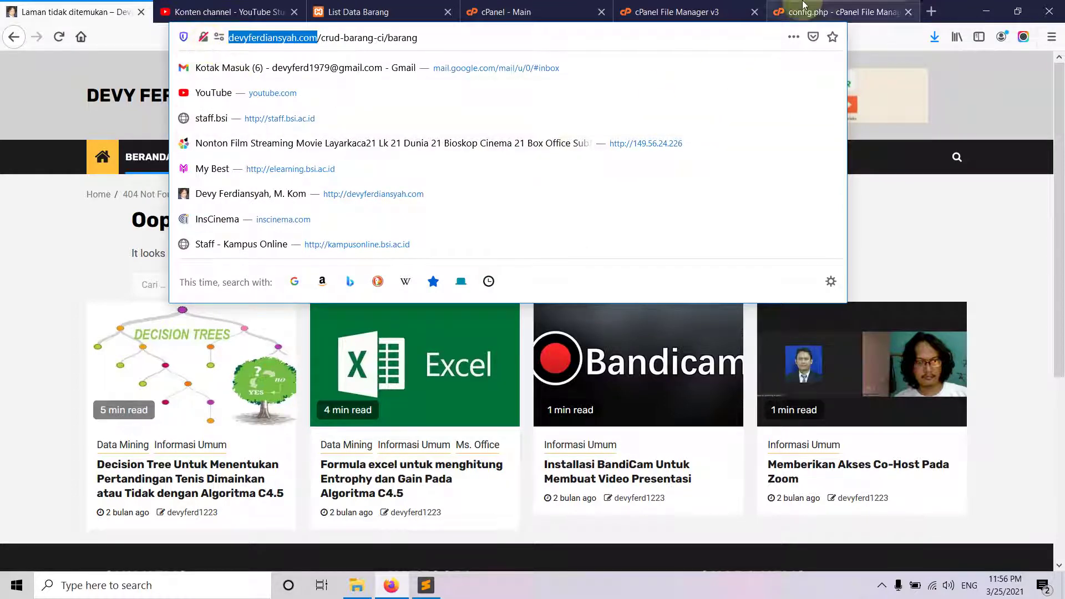
{"action": "left_click", "coordinate": [414, 592]}
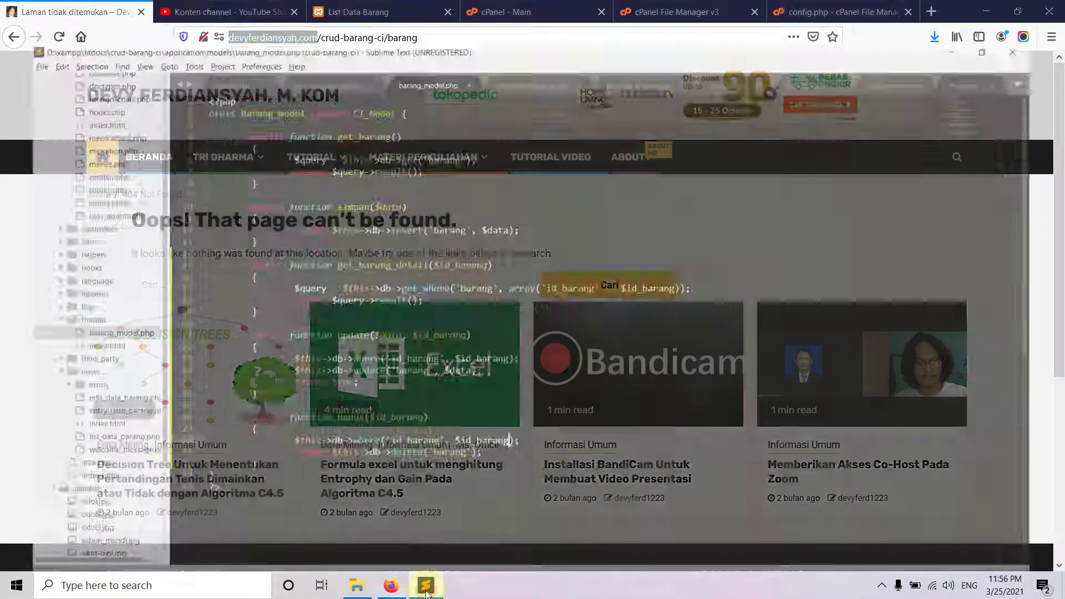
{"action": "left_click", "coordinate": [390, 585]}
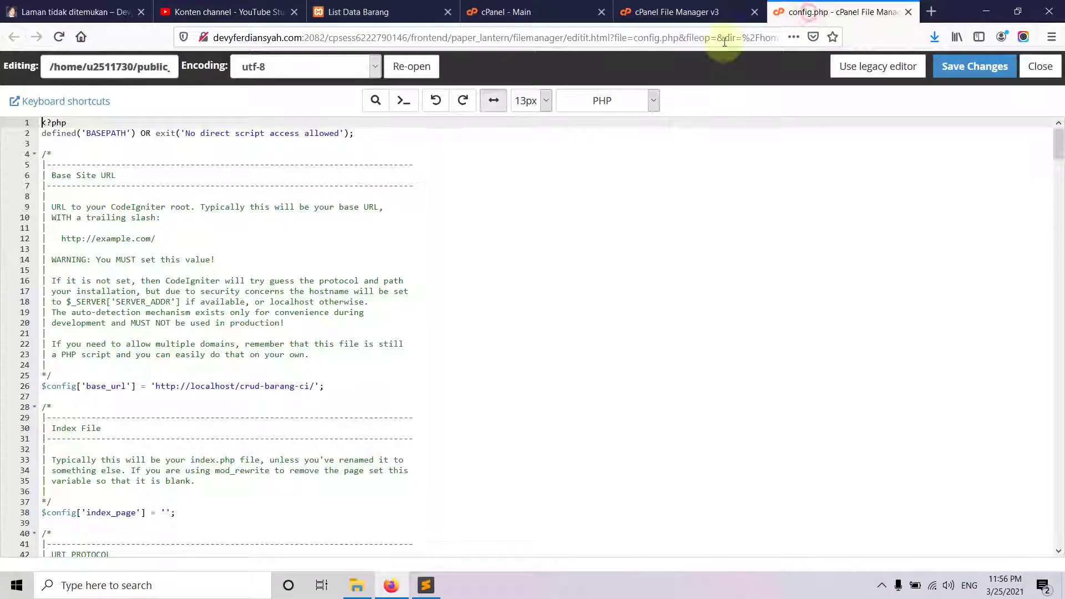
{"action": "left_click", "coordinate": [837, 11]}
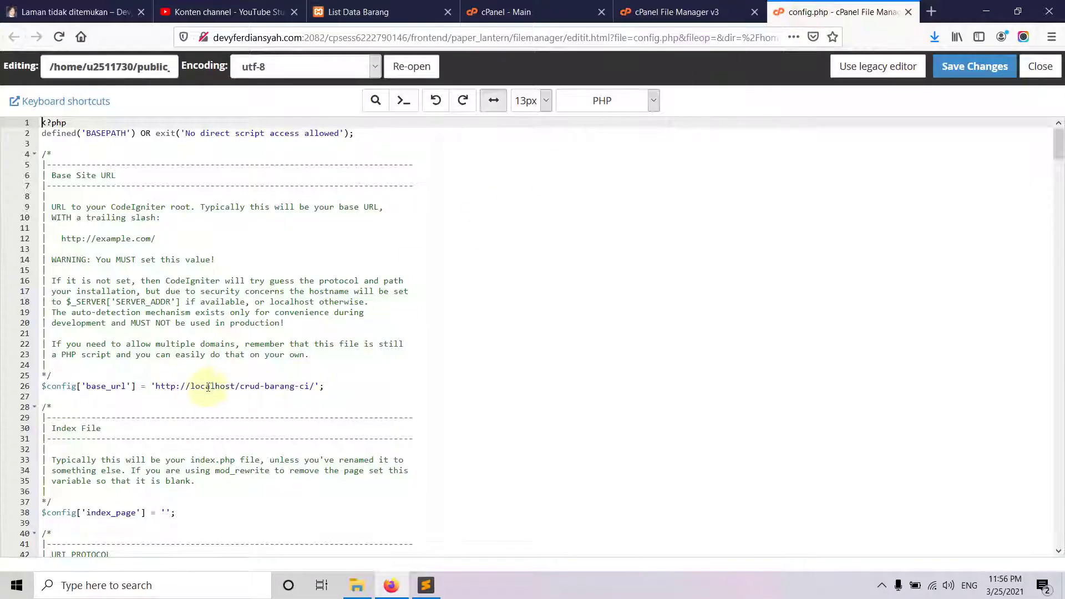
- Replace localhost in base_url with devyferdiansyah.com, save config.php, and close the editor
{"action": "left_click_drag", "start_coordinate": [236, 386], "coordinate": [147, 390]}
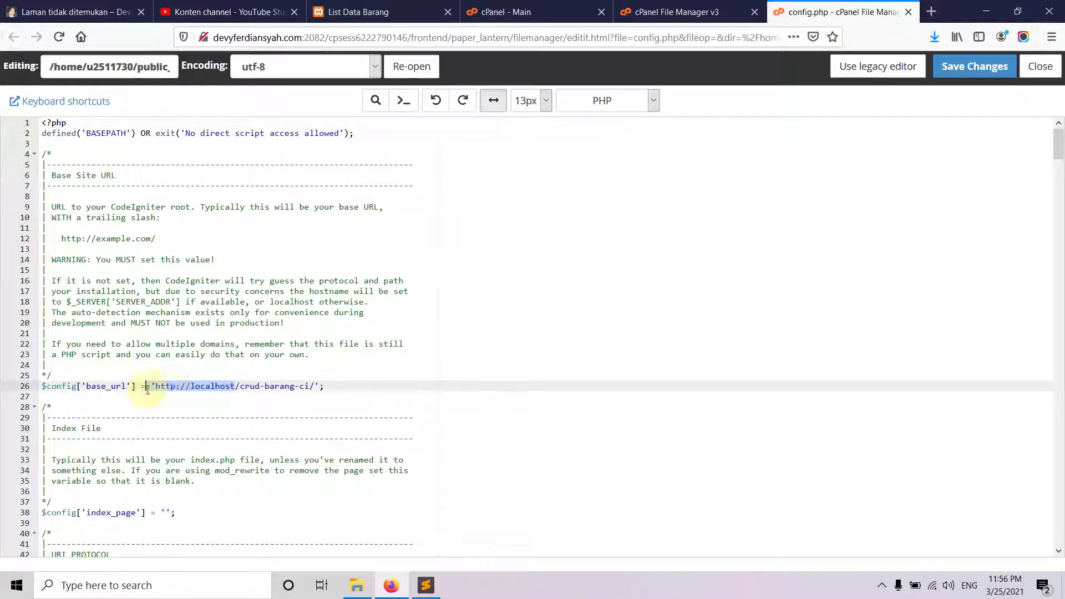
{"action": "key", "text": "ctrl+v"}
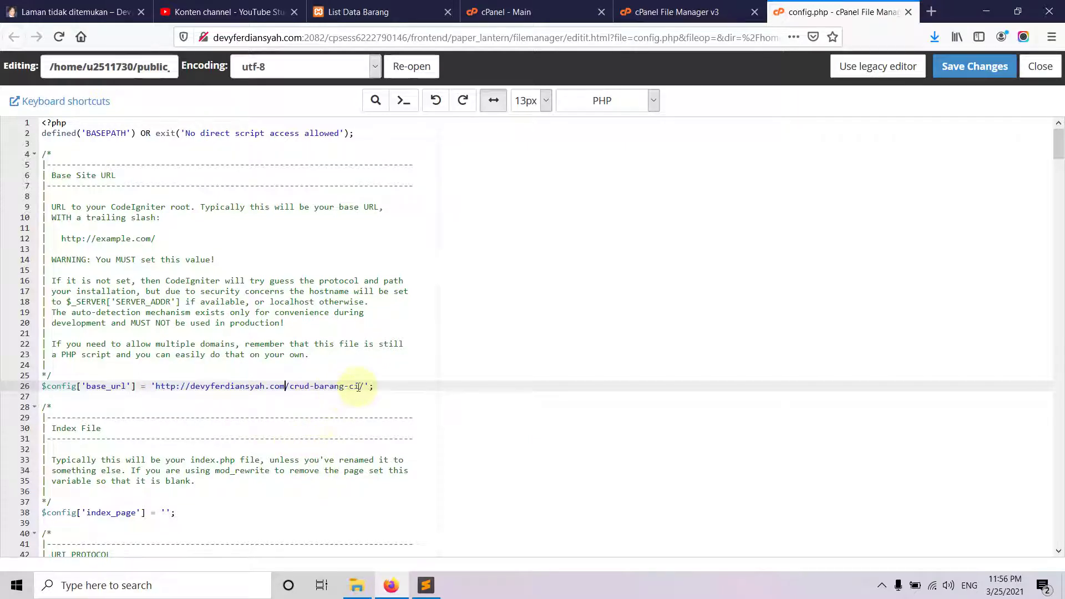
{"action": "left_click", "coordinate": [975, 67]}
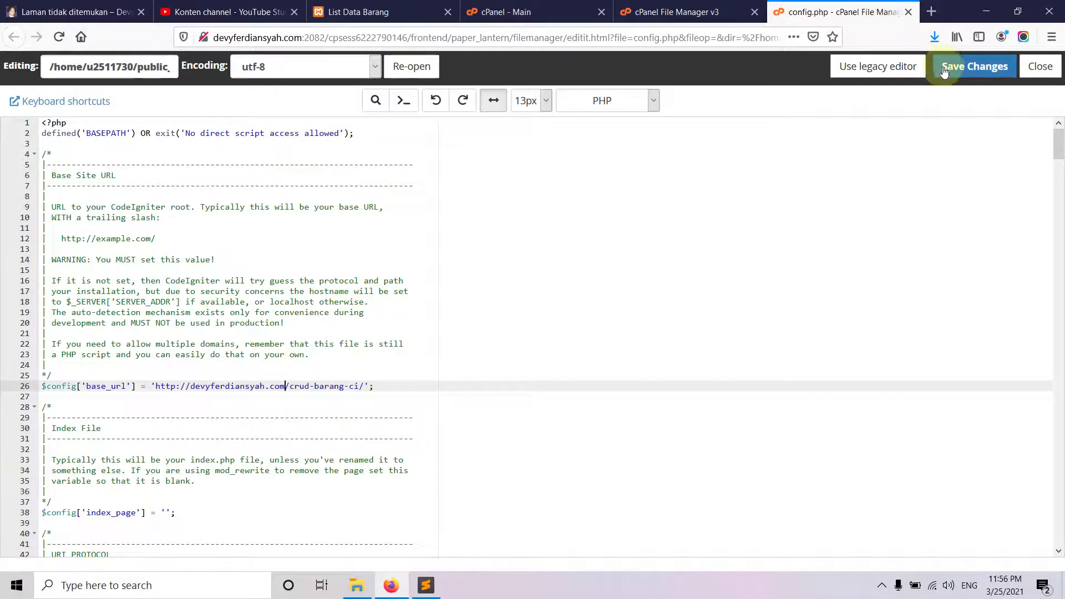
{"action": "scroll", "coordinate": [418, 399], "scroll_direction": "down", "scroll_amount": 5}
{"action": "scroll", "coordinate": [414, 388], "scroll_direction": "up", "scroll_amount": 5}
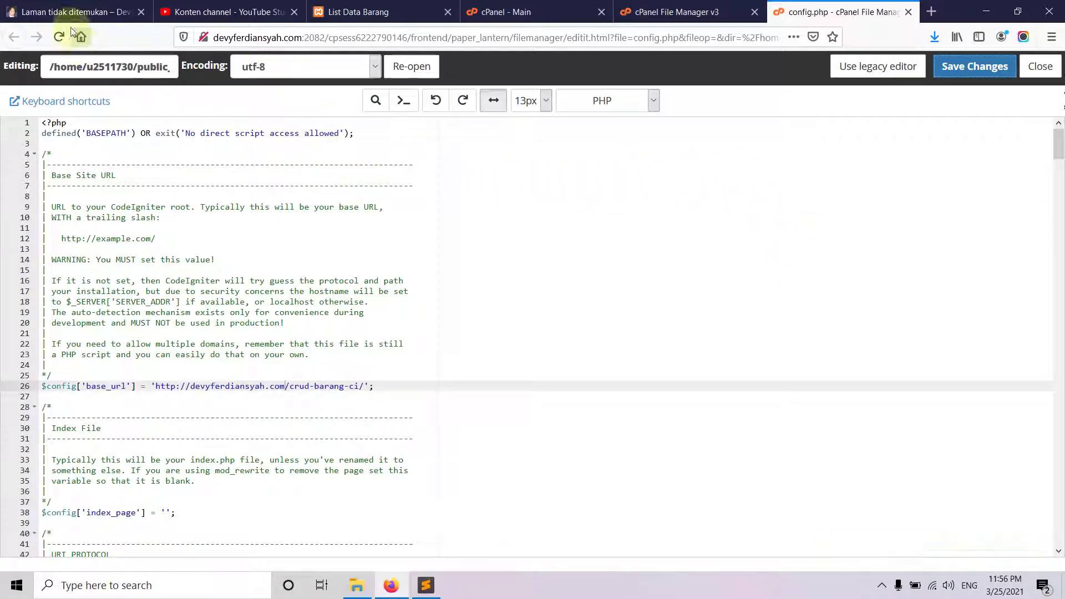
{"action": "left_click", "coordinate": [908, 11]}
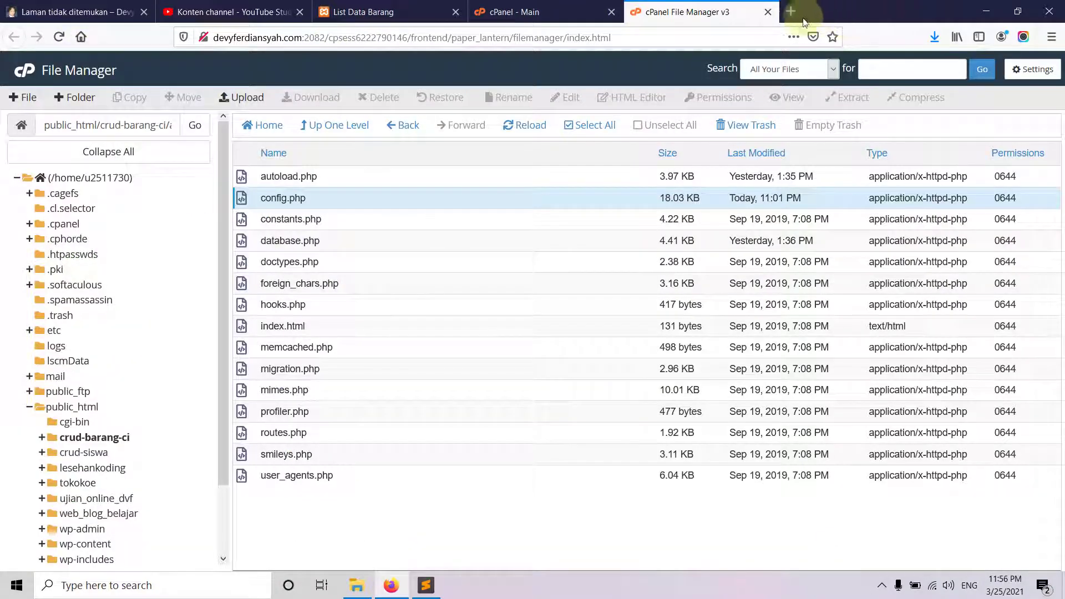
- Open database.php in the code editor and select the username root and database dbtoko_ci values
{"action": "right_click", "coordinate": [260, 245]}
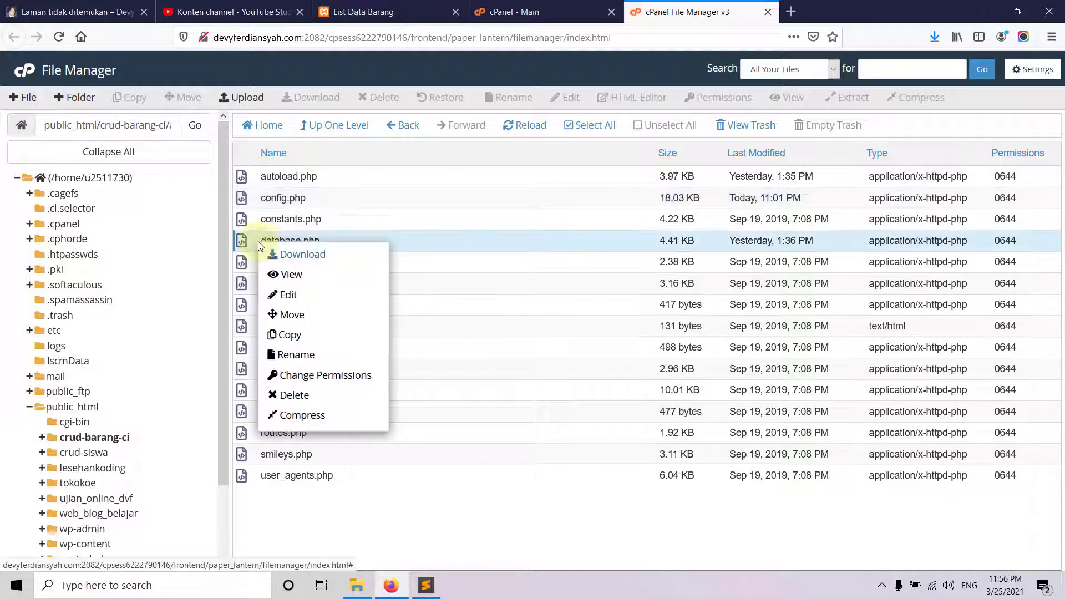
{"action": "left_click", "coordinate": [303, 298]}
{"action": "left_click", "coordinate": [659, 418]}
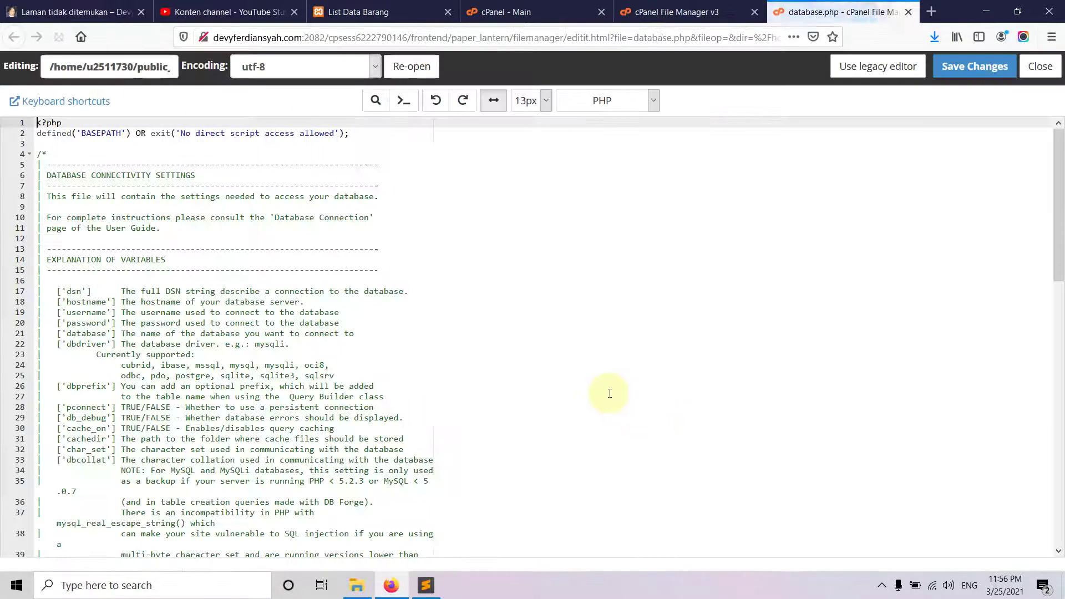
{"action": "scroll", "coordinate": [314, 442], "scroll_direction": "down", "scroll_amount": 4}
{"action": "scroll", "coordinate": [314, 443], "scroll_direction": "down", "scroll_amount": 10}
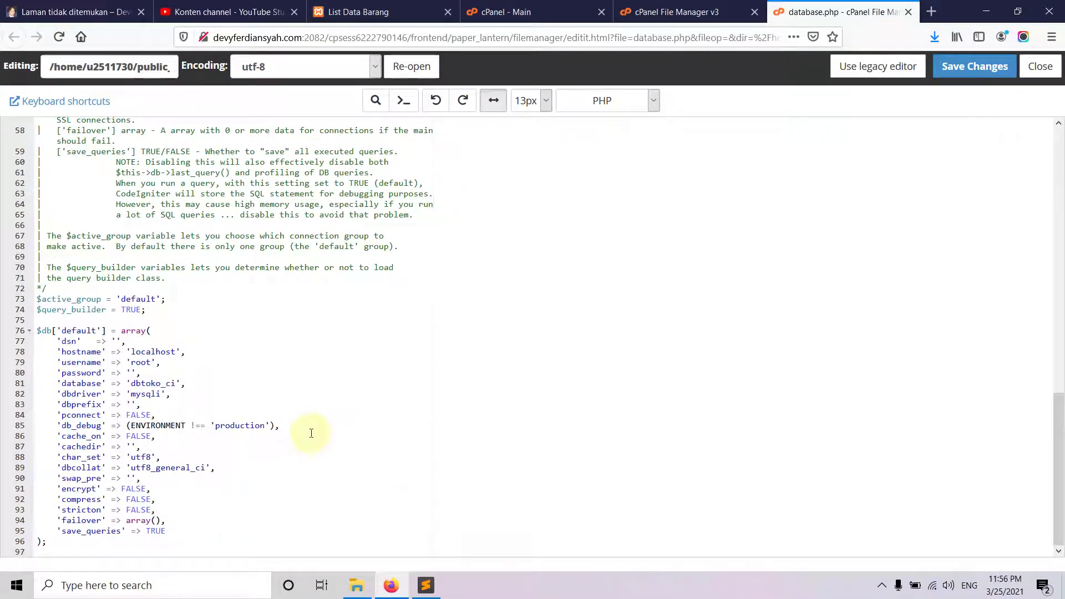
{"action": "double_click", "coordinate": [139, 361]}
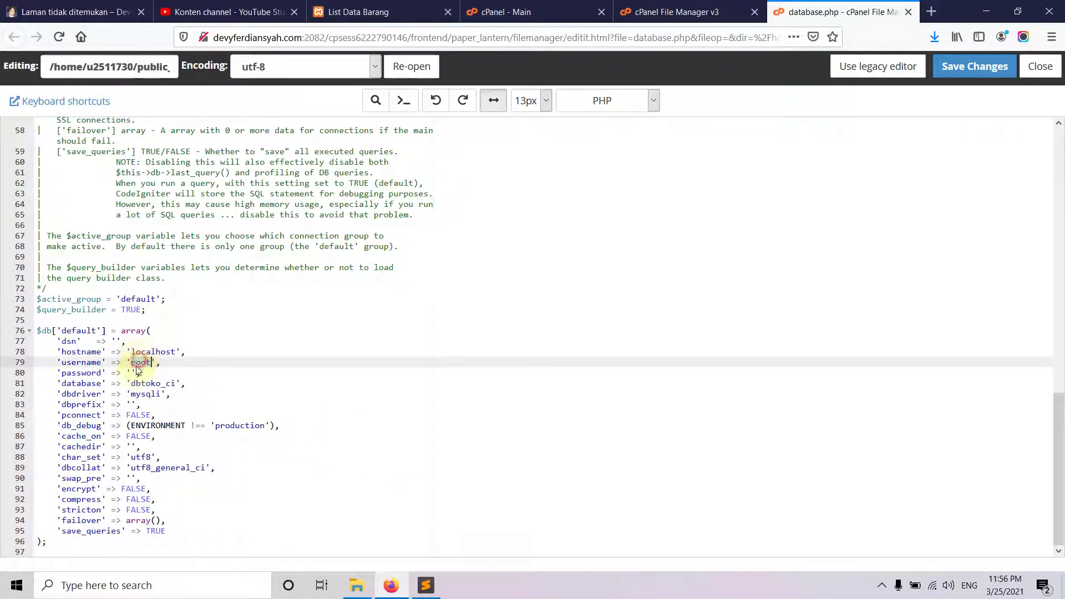
{"action": "double_click", "coordinate": [144, 384]}
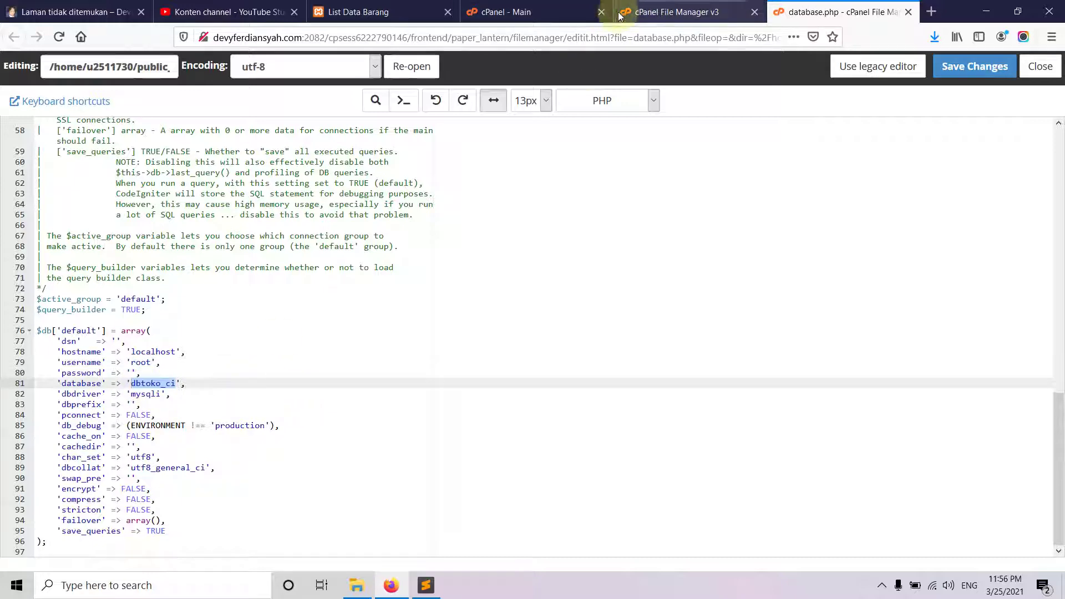
- Open the MySQL Databases page from the cPanel home page
{"action": "left_click", "coordinate": [520, 17]}
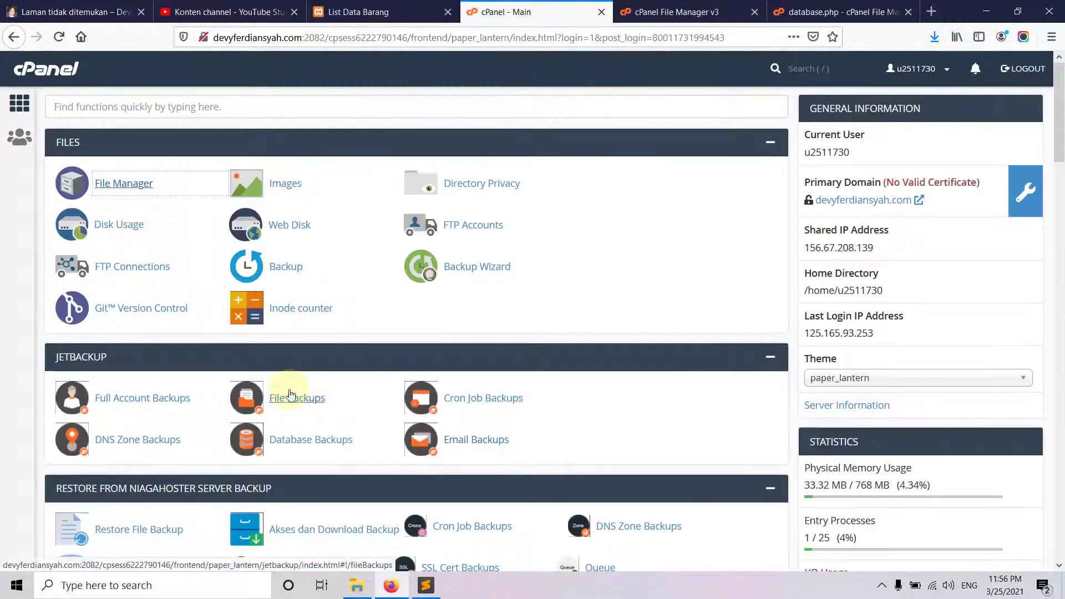
{"action": "scroll", "coordinate": [301, 322], "scroll_direction": "down", "scroll_amount": 4}
{"action": "scroll", "coordinate": [300, 322], "scroll_direction": "down", "scroll_amount": 4}
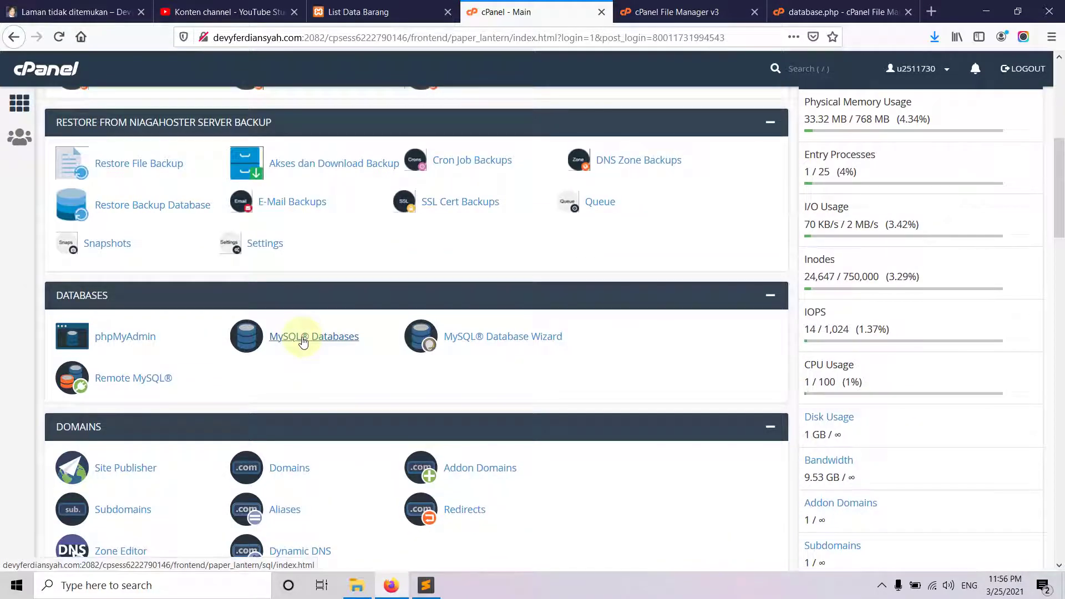
{"action": "left_click", "coordinate": [303, 340]}
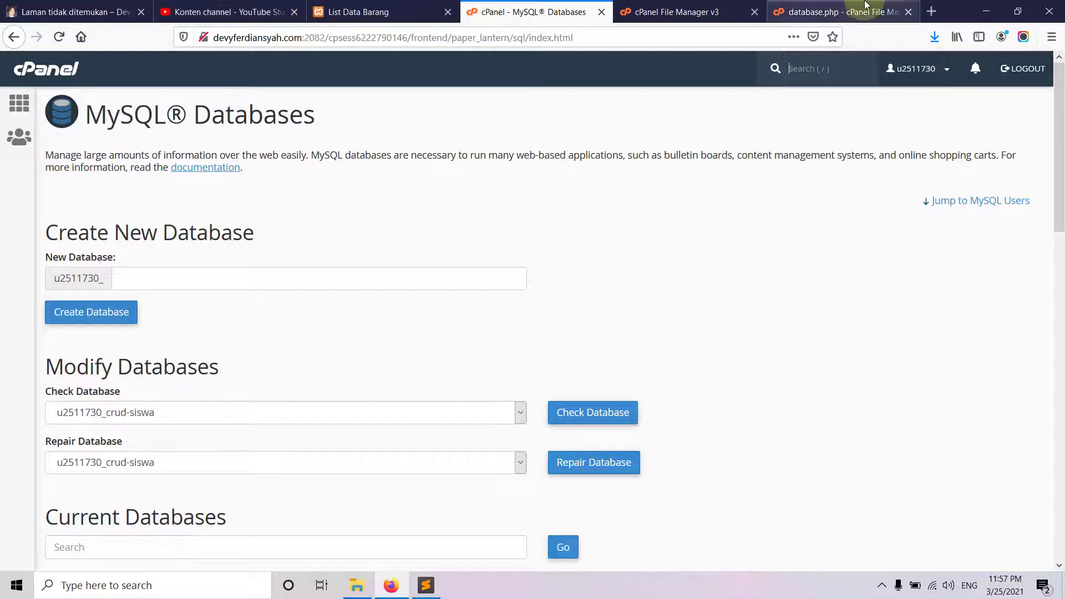
- Copy dbtoko_ci from database.php and focus the New Database field on MySQL Databases
{"action": "left_click", "coordinate": [846, 11]}
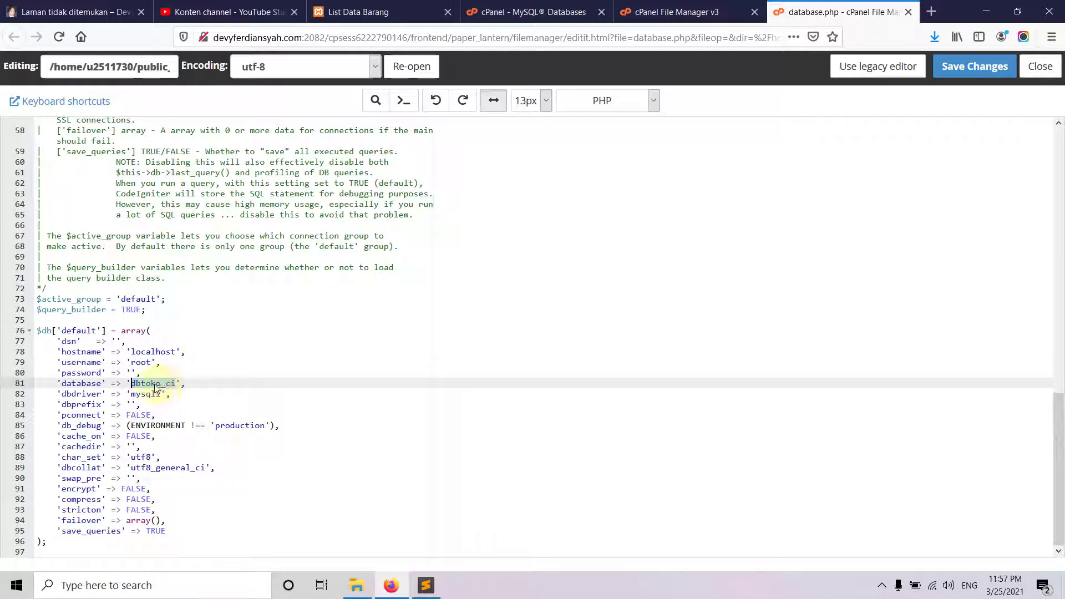
{"action": "right_click", "coordinate": [156, 387]}
{"action": "left_click", "coordinate": [185, 424]}
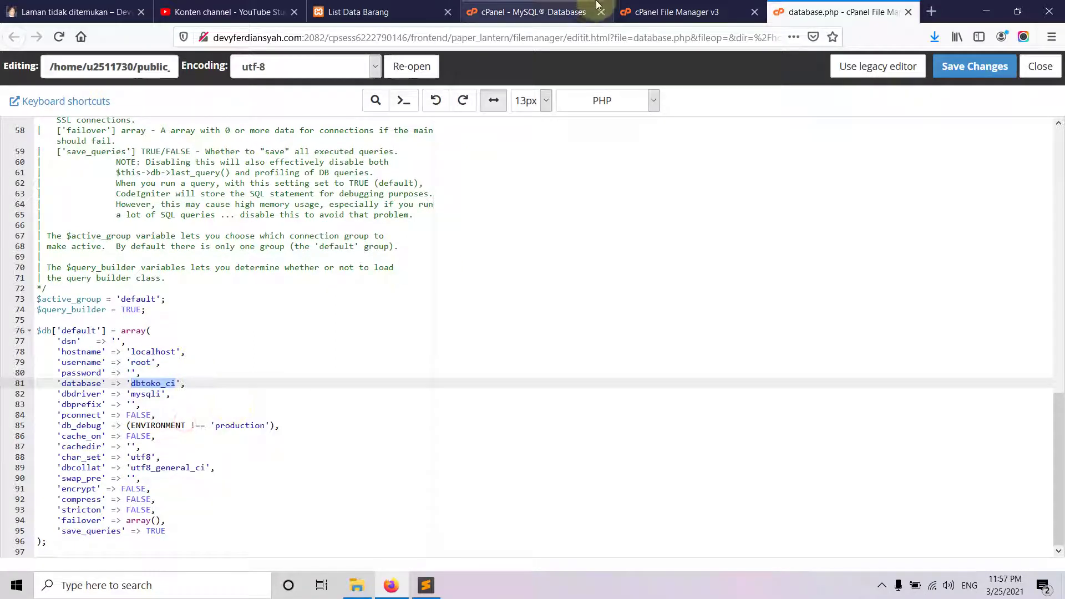
{"action": "left_click", "coordinate": [532, 11]}
{"action": "left_click", "coordinate": [178, 285]}
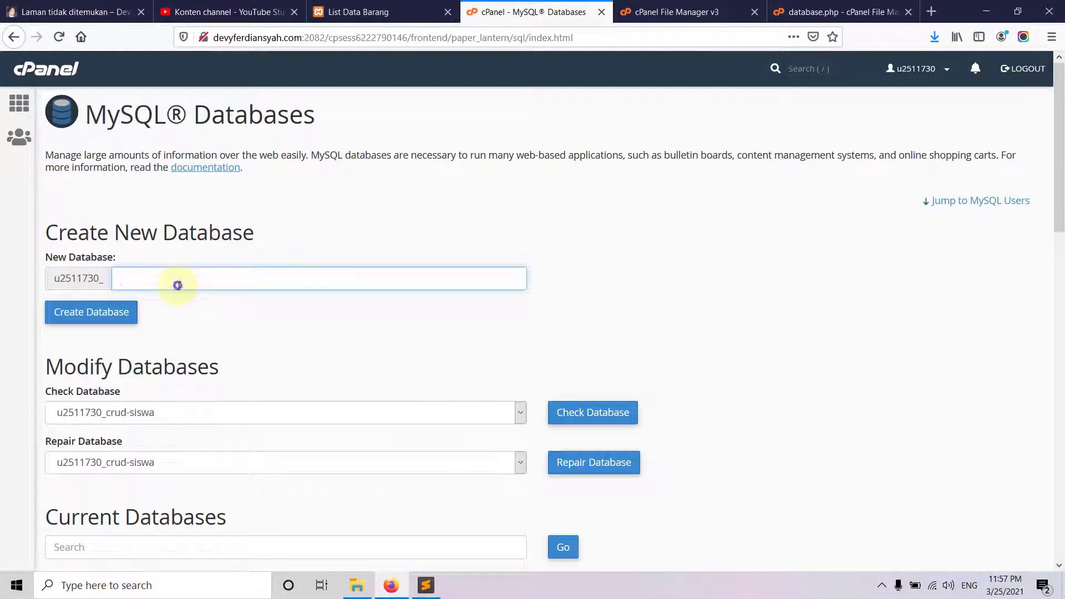
- Paste dbtoko_ci as the new database name and create it
{"action": "right_click", "coordinate": [178, 285]}
{"action": "left_click", "coordinate": [222, 338]}
{"action": "scroll", "coordinate": [253, 340], "scroll_direction": "down", "scroll_amount": 4}
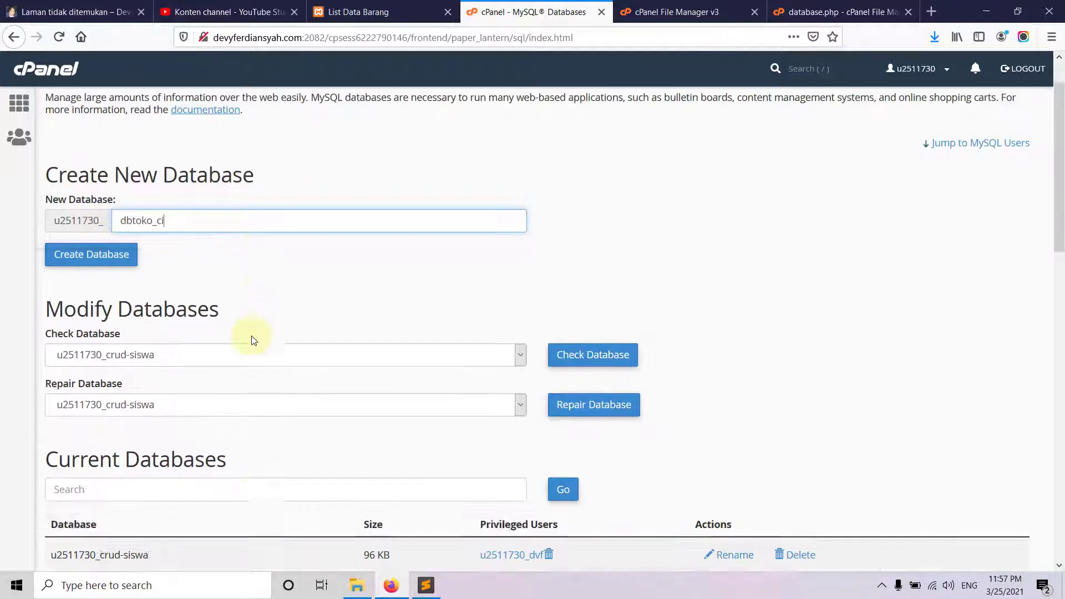
{"action": "scroll", "coordinate": [267, 246], "scroll_direction": "up", "scroll_amount": 4}
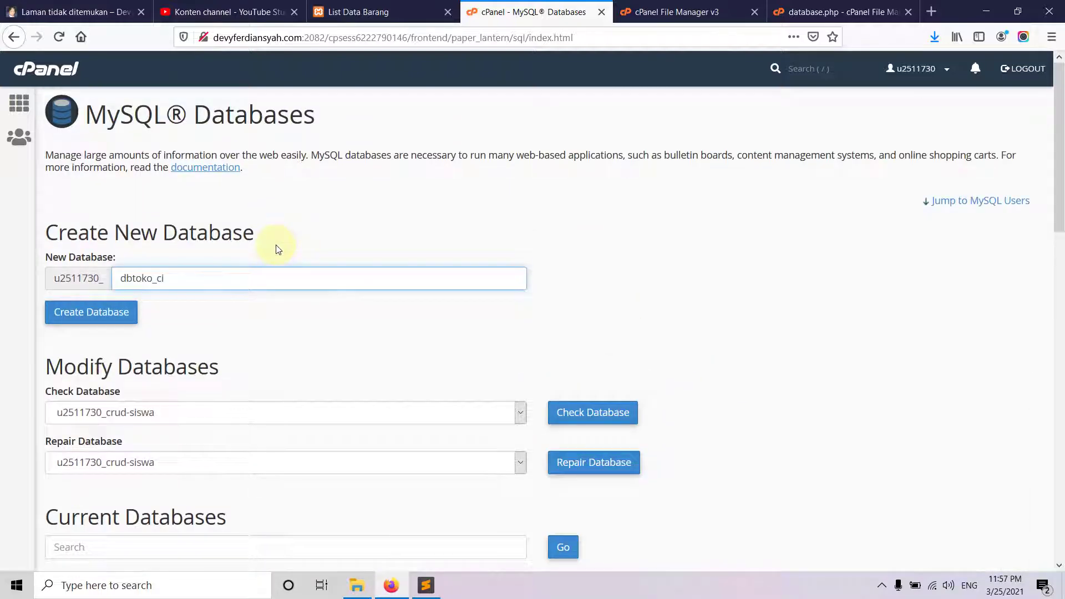
{"action": "left_click", "coordinate": [125, 311]}
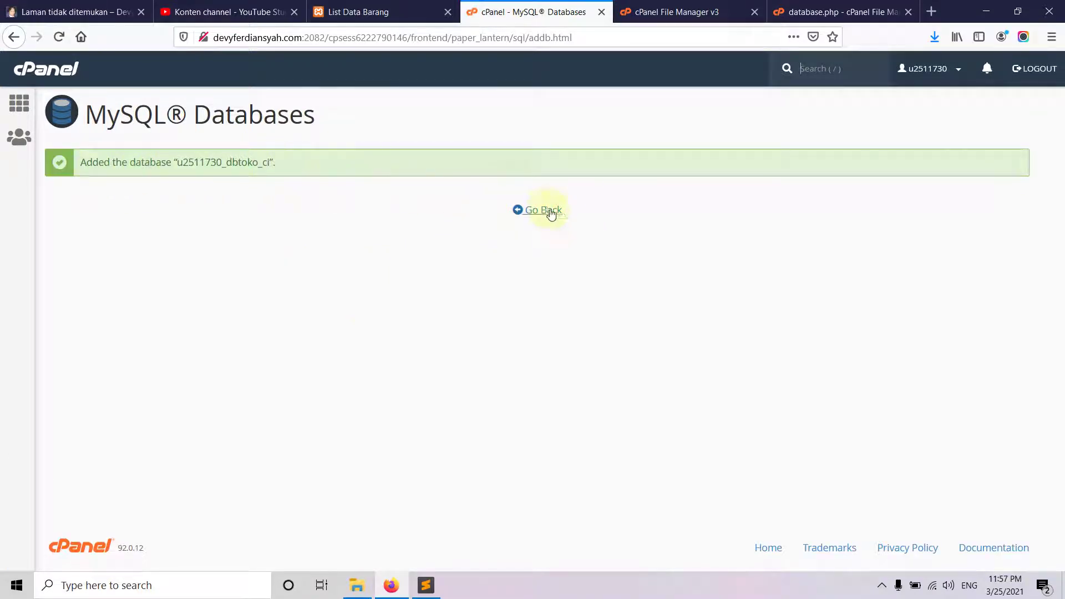
- Return to MySQL Databases and scroll past Current Databases to the Add New User form
{"action": "left_click", "coordinate": [543, 209]}
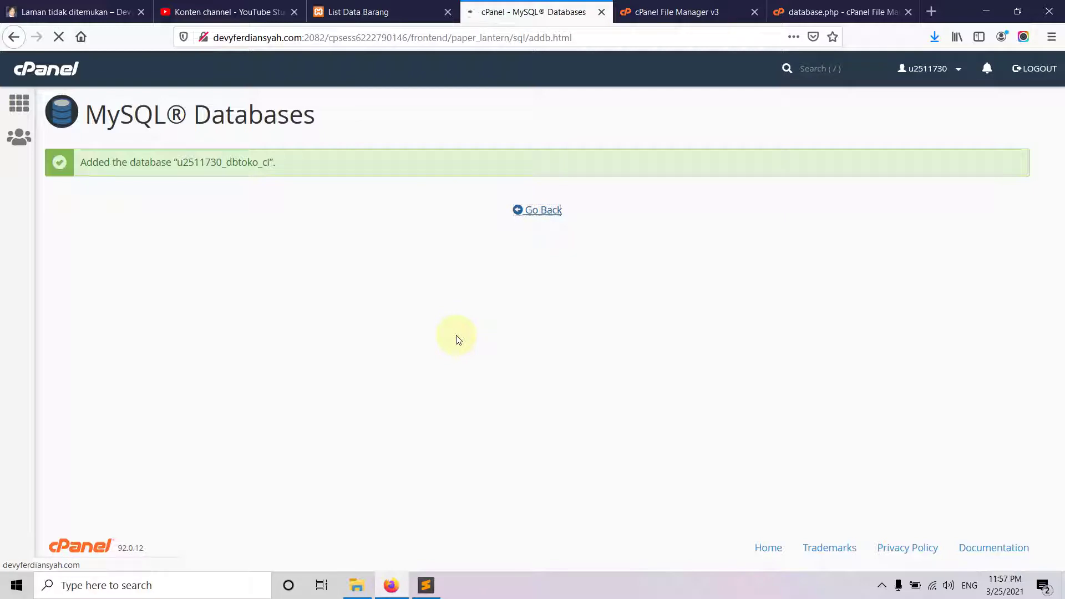
{"action": "scroll", "coordinate": [258, 200], "scroll_direction": "down", "scroll_amount": 6}
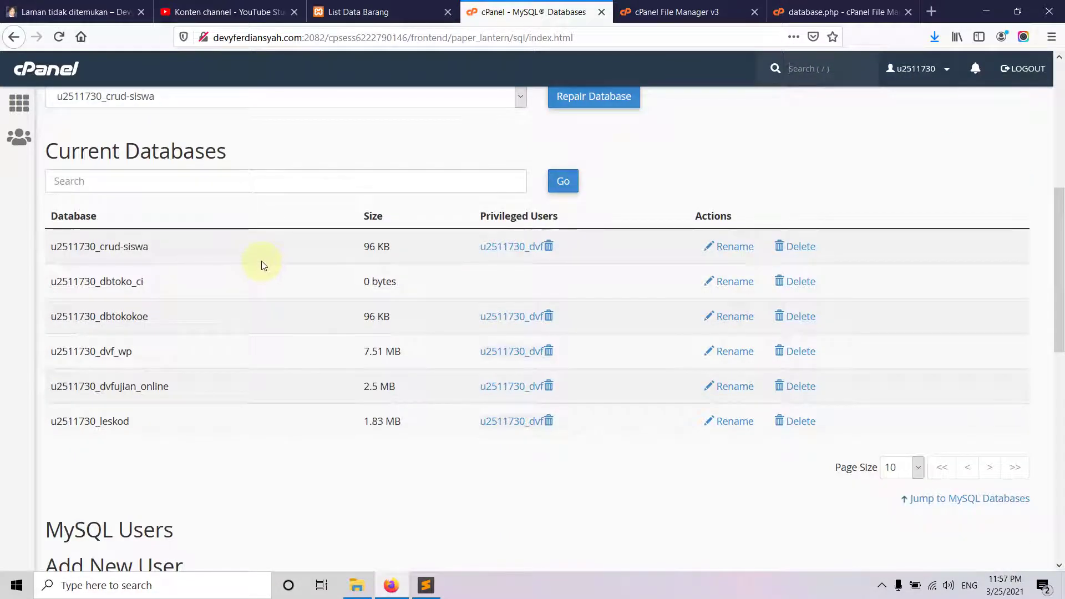
{"action": "scroll", "coordinate": [264, 265], "scroll_direction": "down", "scroll_amount": 2}
{"action": "scroll", "coordinate": [263, 265], "scroll_direction": "down", "scroll_amount": 6}
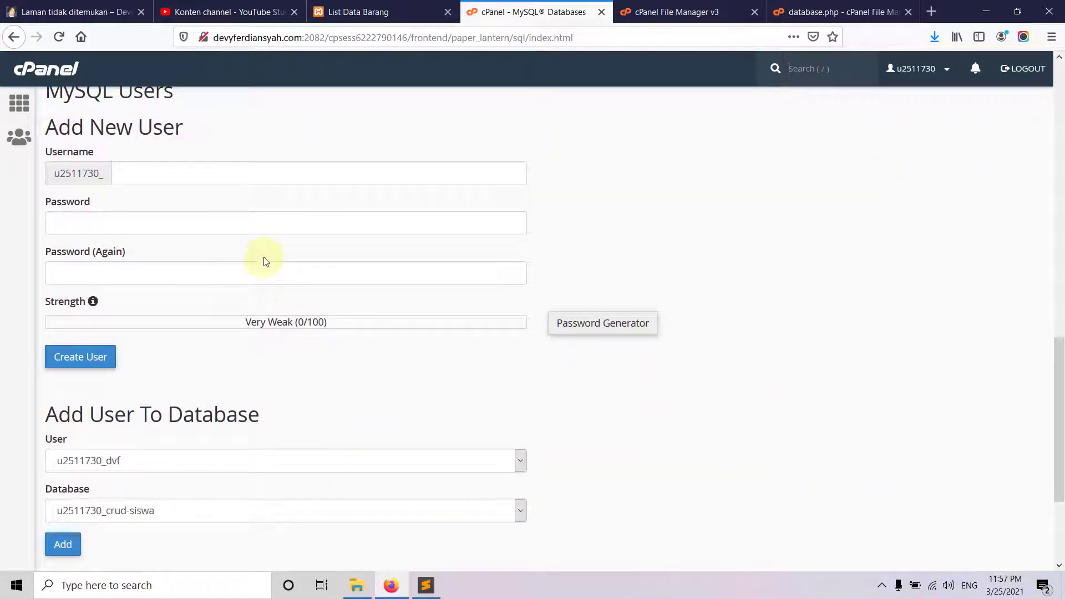
- Create the MySQL user 'web', entering the password and confirming it
{"action": "left_click", "coordinate": [184, 170]}
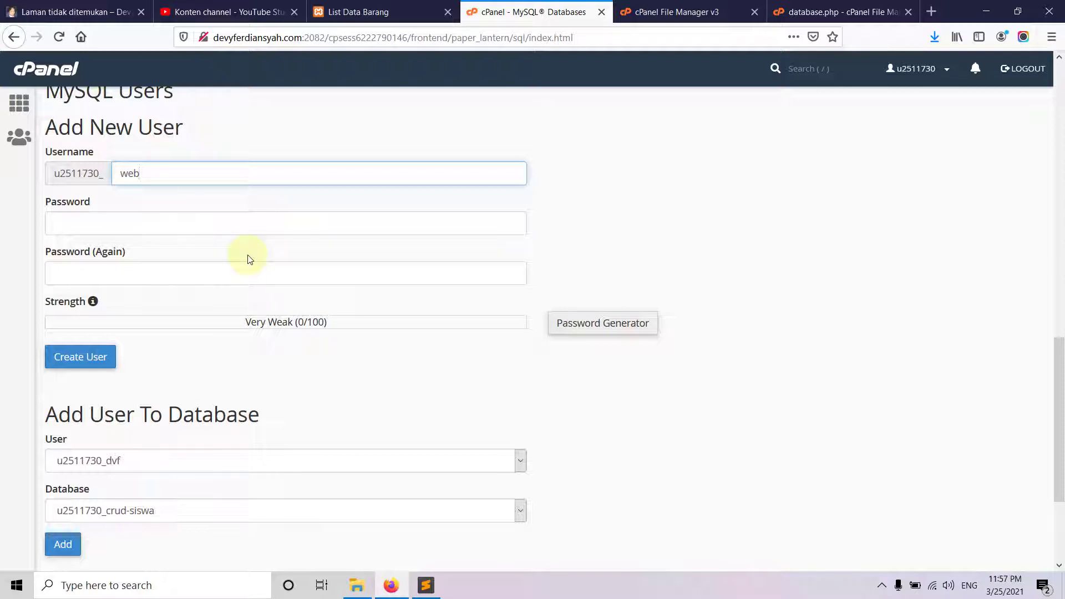
{"action": "left_click", "coordinate": [202, 225]}
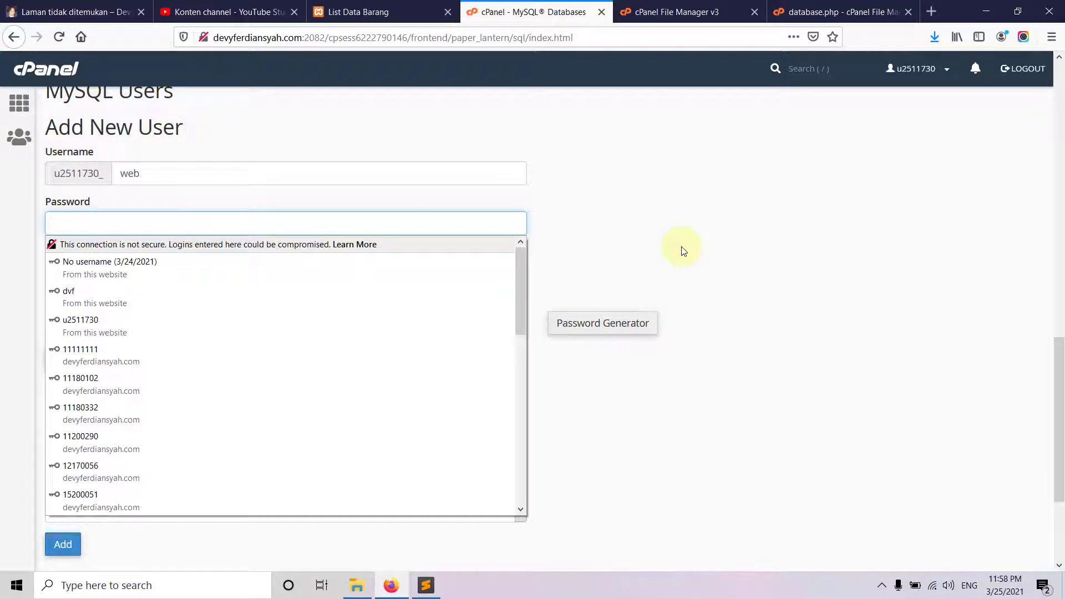
{"action": "type", "text": "12345678"}
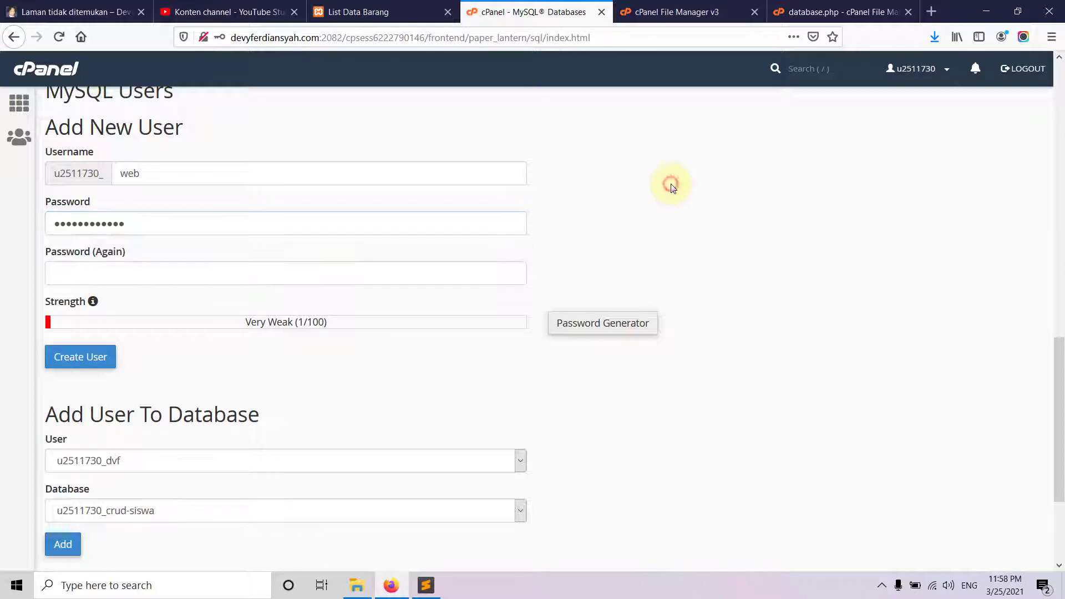
{"action": "left_click", "coordinate": [150, 272]}
{"action": "type", "text": "123"}
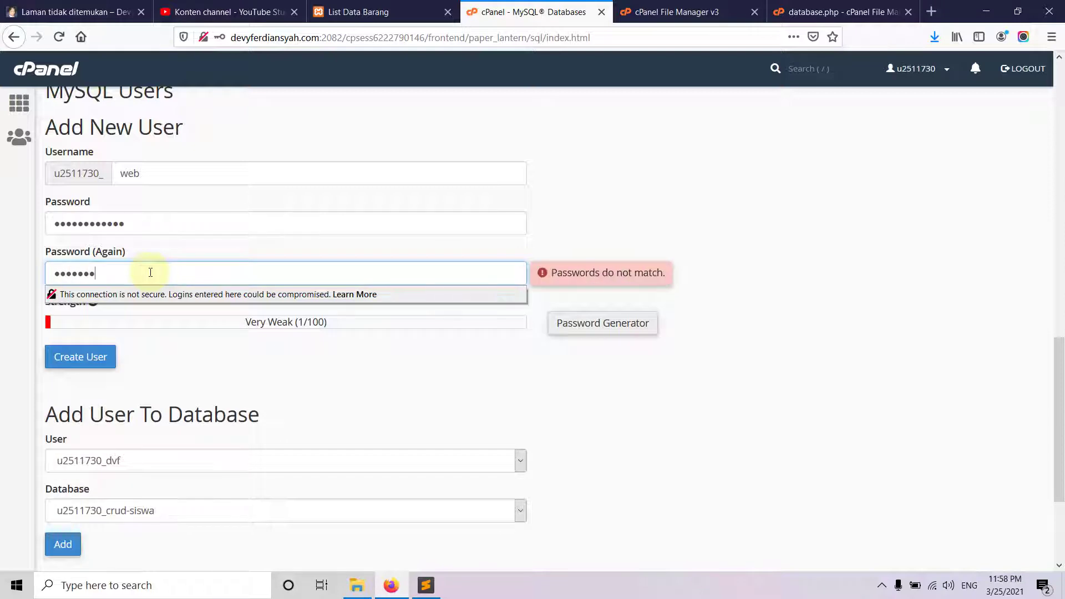
{"action": "type", "text": "2"}
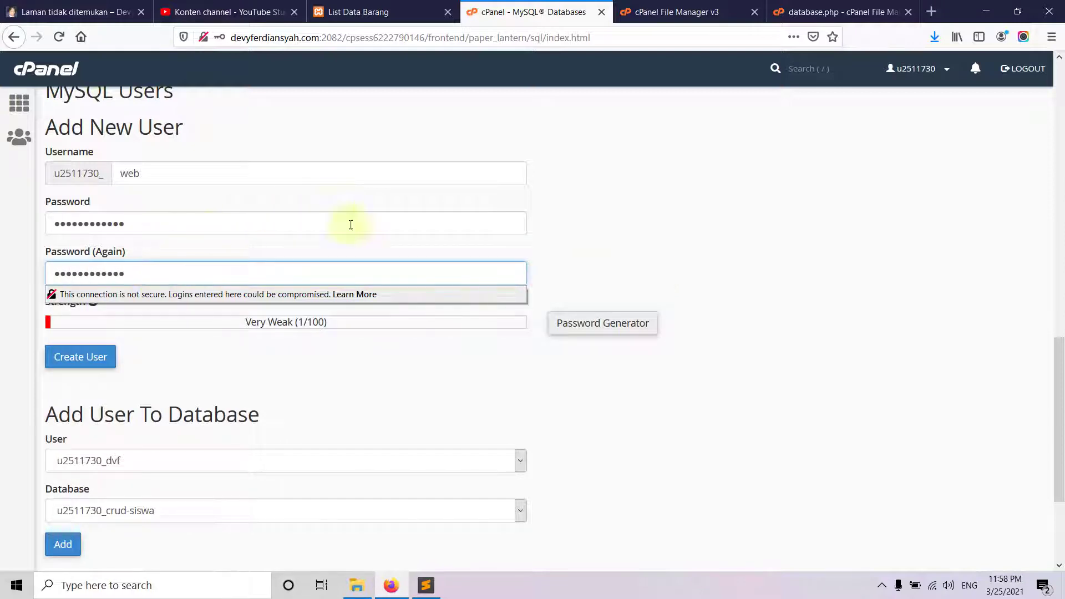
{"action": "left_click", "coordinate": [676, 243]}
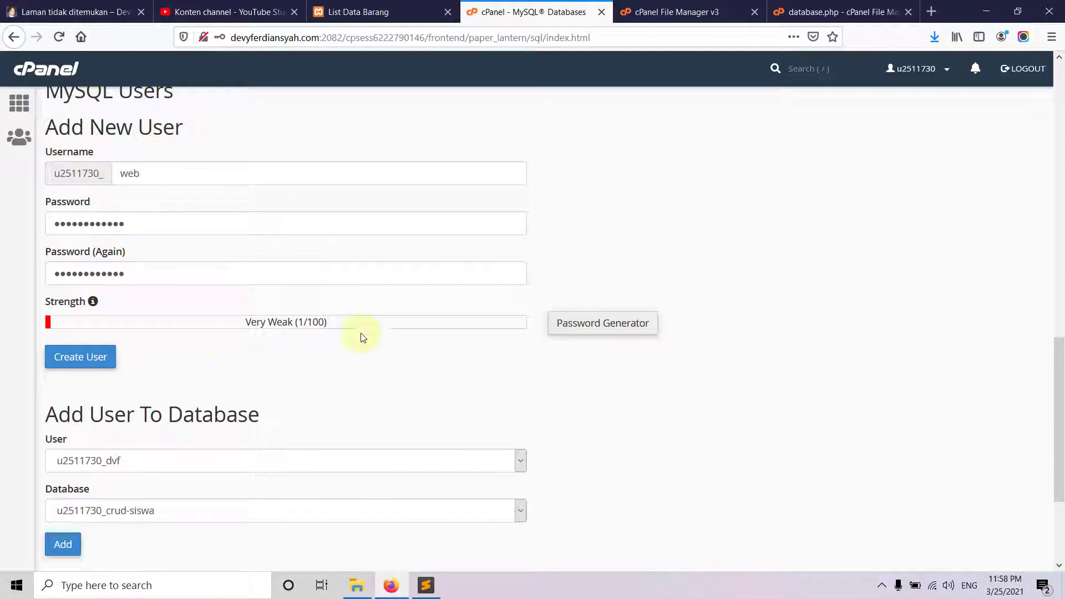
{"action": "left_click", "coordinate": [87, 357]}
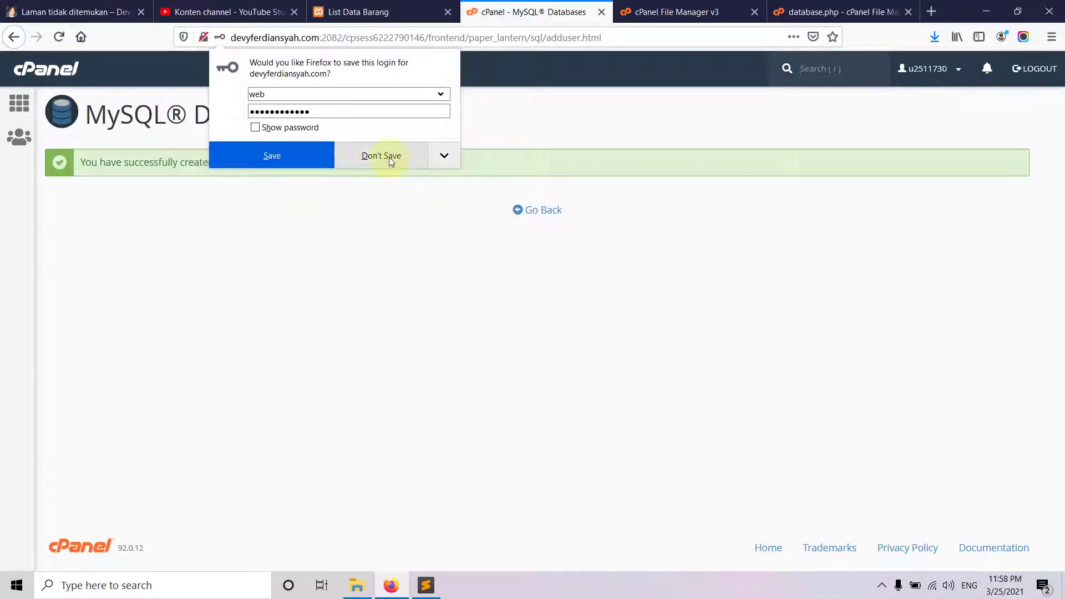
- Add user u2511730_web to the u2511730_dbtoko_ci database
{"action": "left_click", "coordinate": [388, 157]}
{"action": "left_click", "coordinate": [546, 210]}
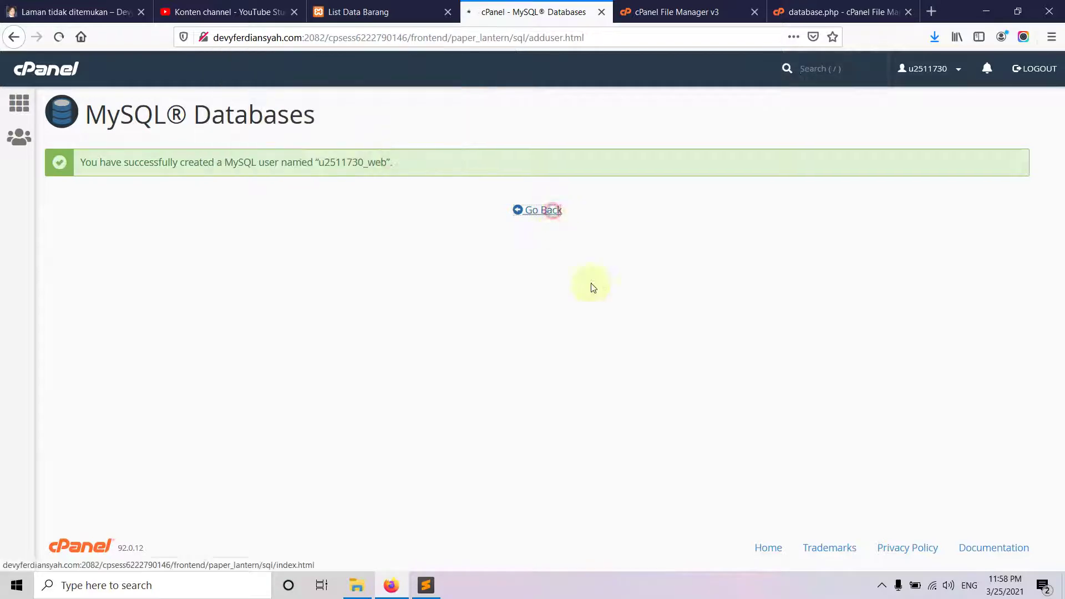
{"action": "scroll", "coordinate": [309, 285], "scroll_direction": "down", "scroll_amount": 10}
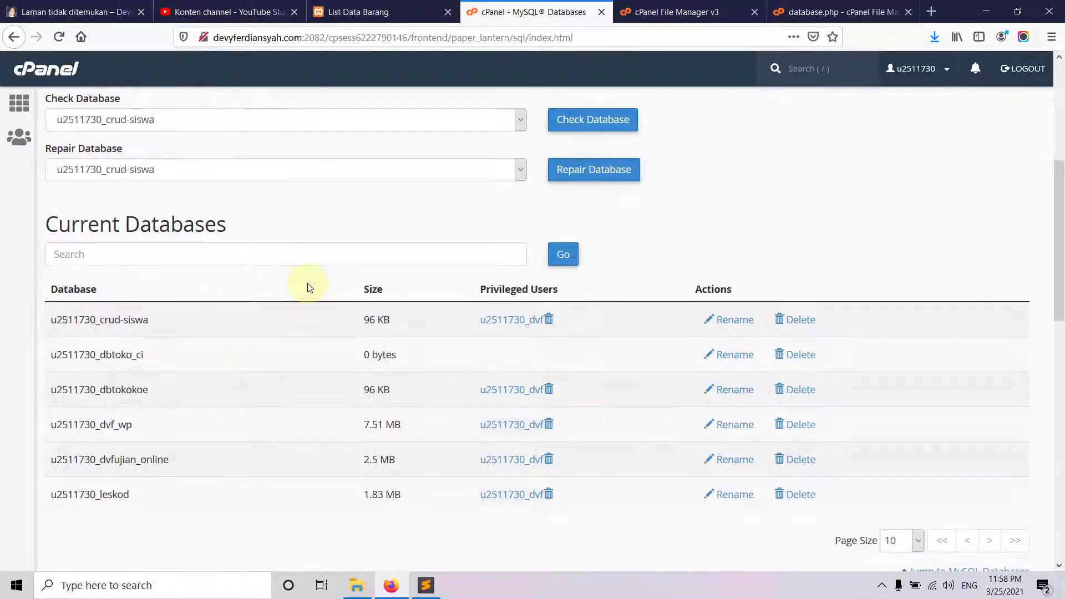
{"action": "scroll", "coordinate": [309, 288], "scroll_direction": "down", "scroll_amount": 6}
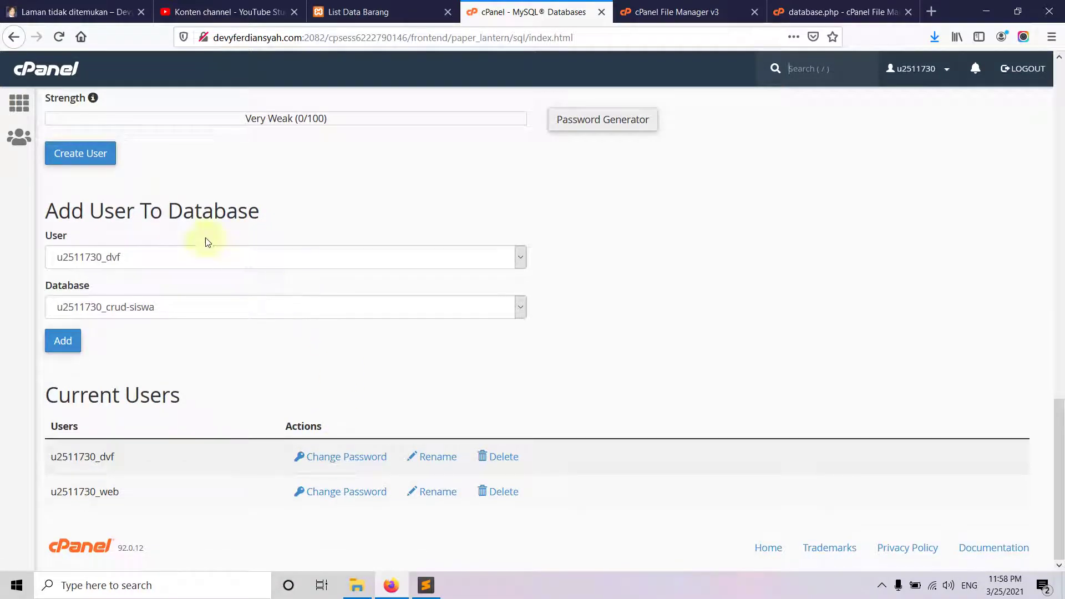
{"action": "left_click", "coordinate": [172, 260]}
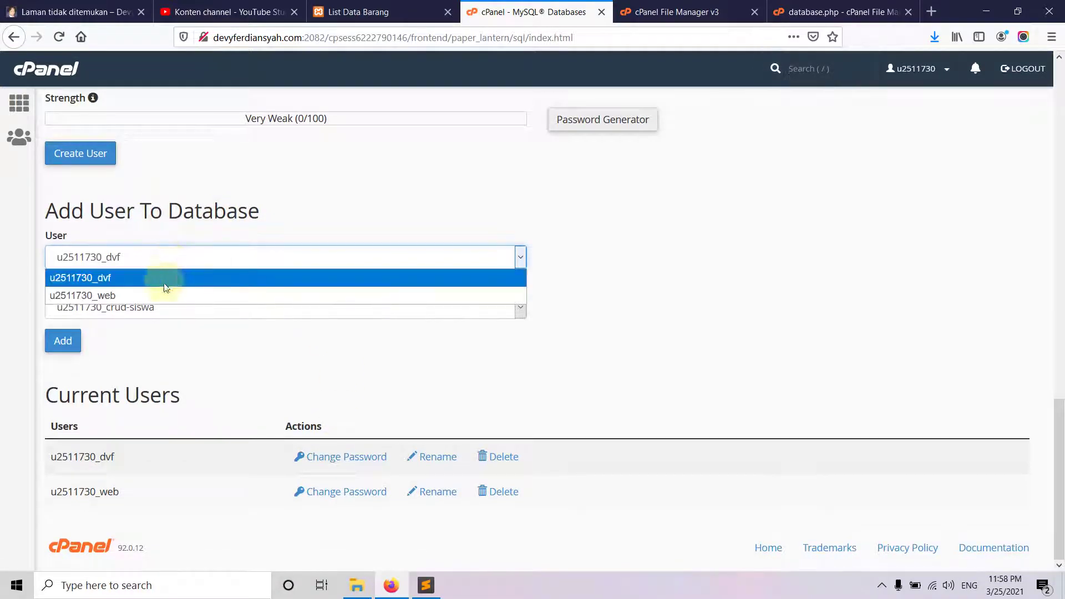
{"action": "left_click", "coordinate": [165, 292]}
{"action": "left_click", "coordinate": [158, 308]}
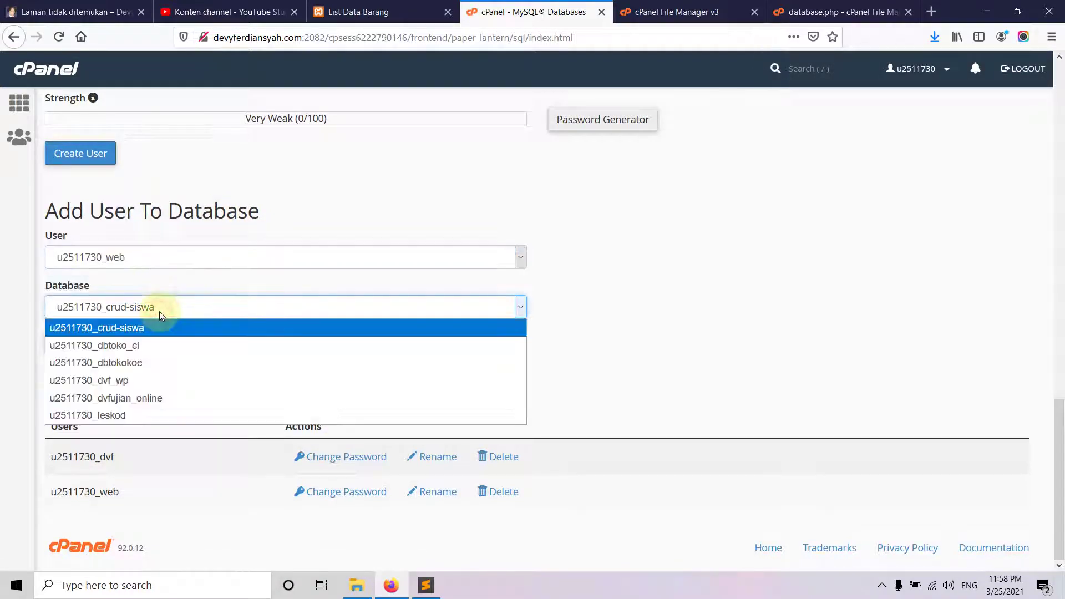
{"action": "left_click", "coordinate": [155, 345]}
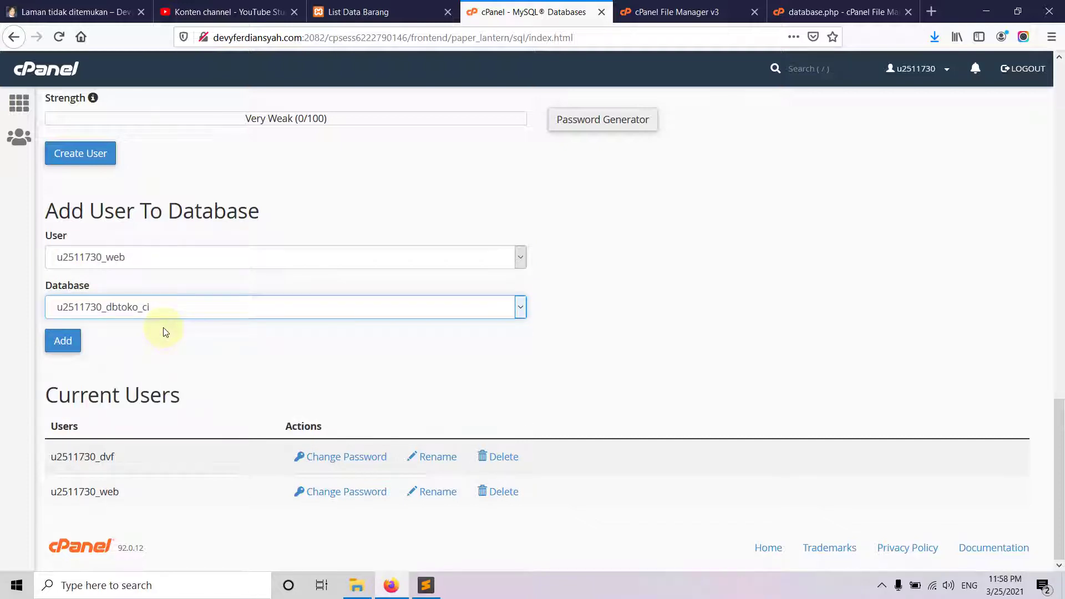
{"action": "left_click", "coordinate": [64, 340]}
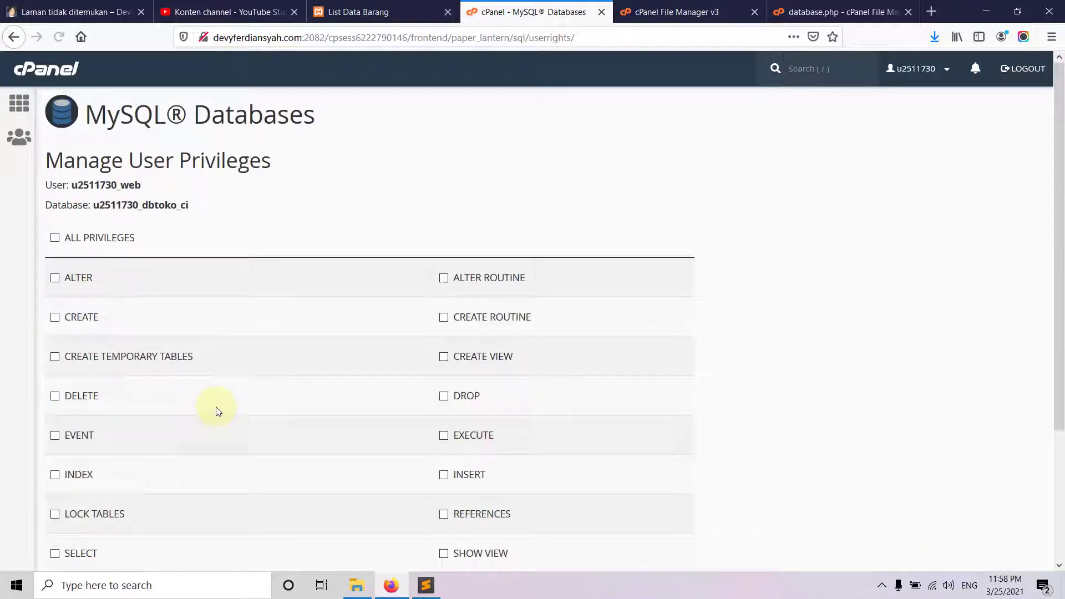
- Tick ALL PRIVILEGES for the user and save the changes
{"action": "left_click", "coordinate": [106, 242]}
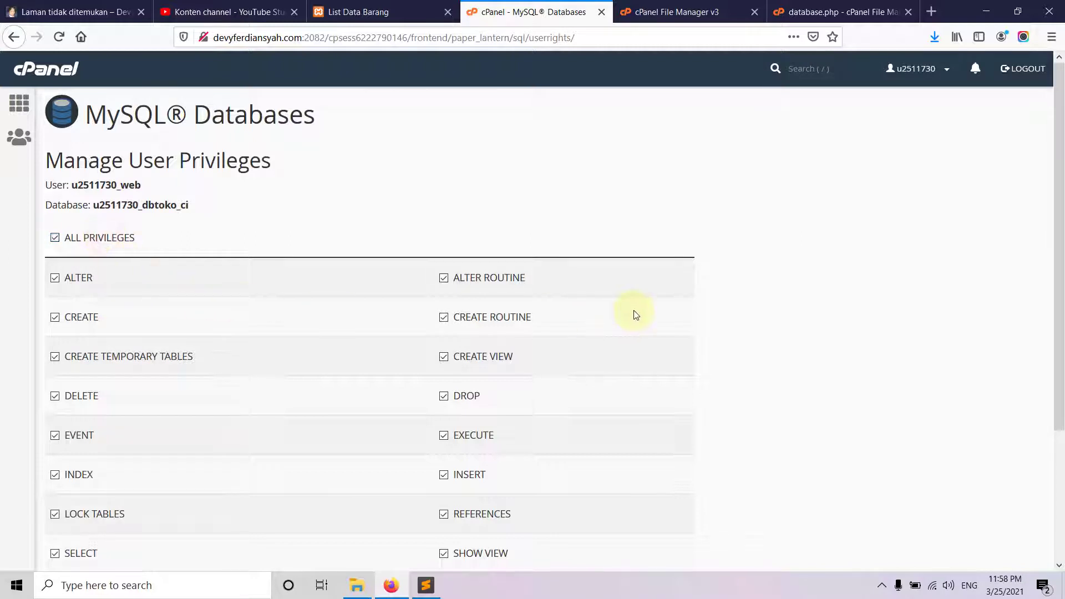
{"action": "scroll", "coordinate": [817, 359], "scroll_direction": "down", "scroll_amount": 3}
{"action": "left_click", "coordinate": [72, 478]}
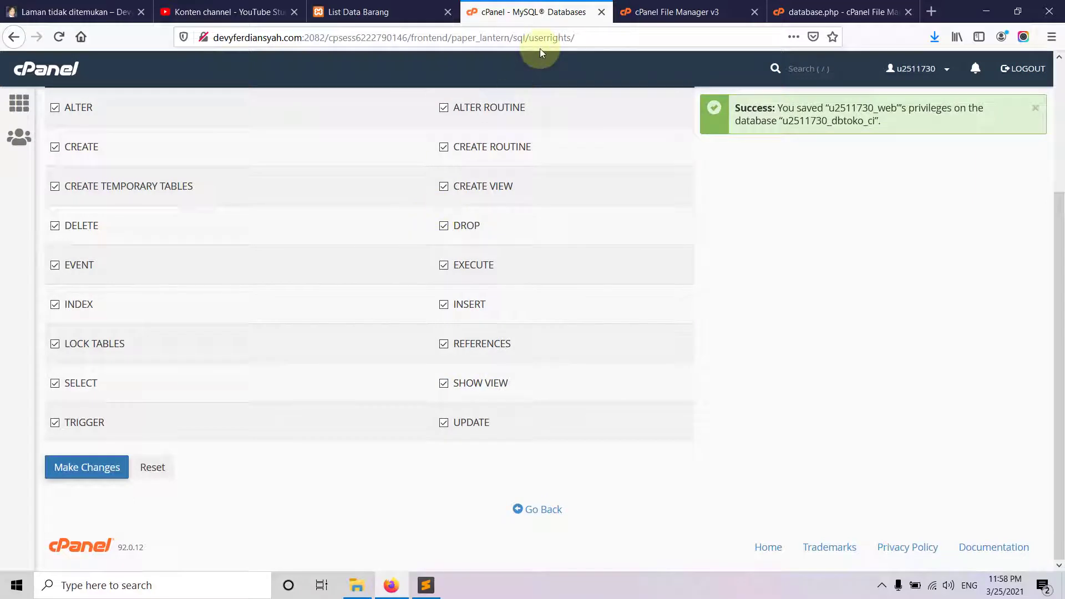
{"action": "left_click", "coordinate": [832, 15]}
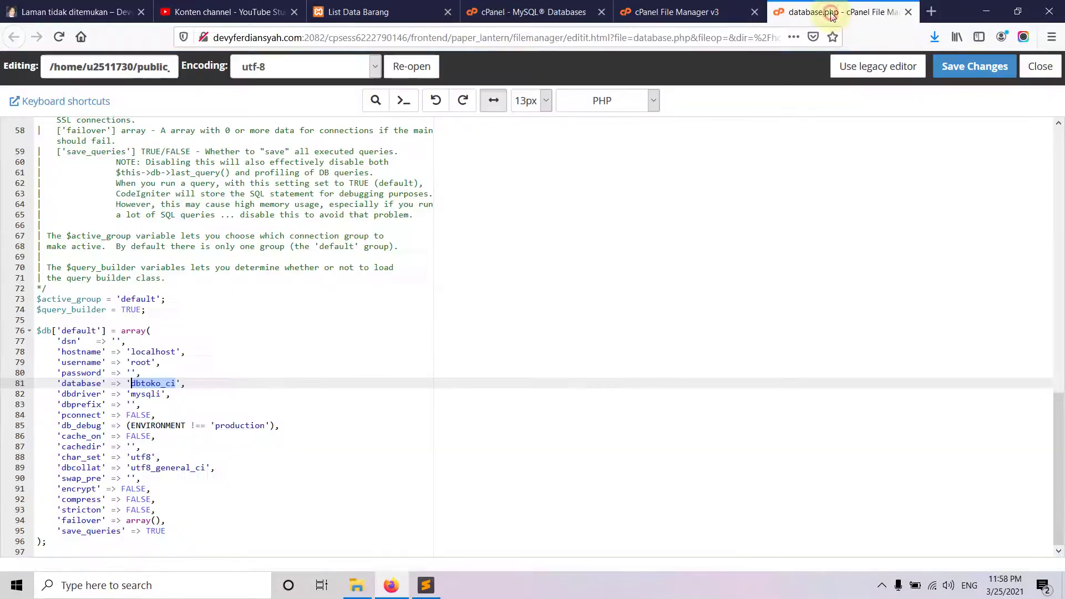
{"action": "left_click", "coordinate": [291, 370]}
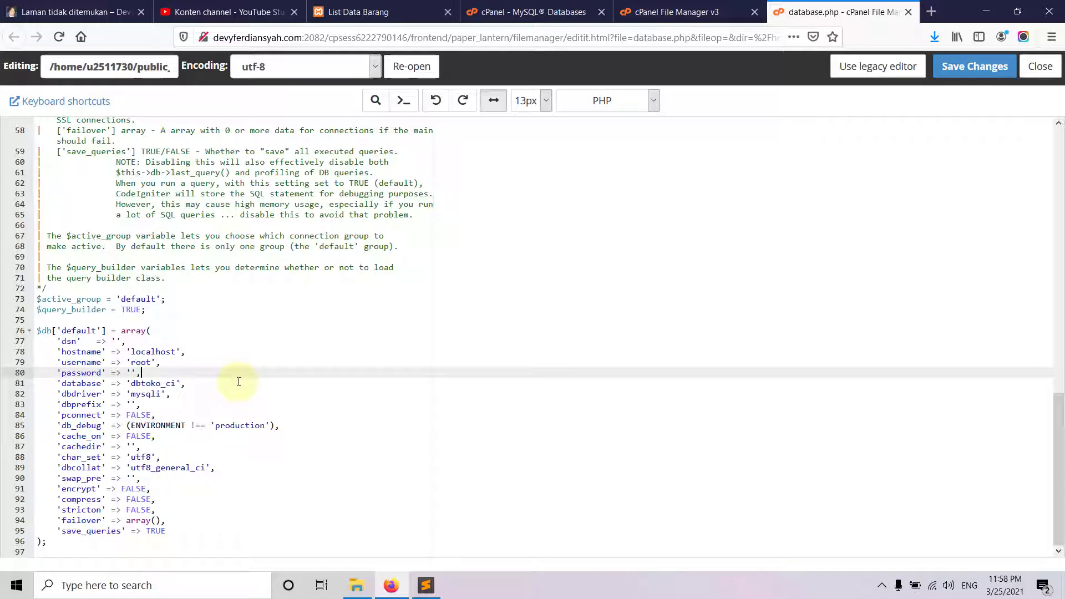
{"action": "double_click", "coordinate": [140, 362]}
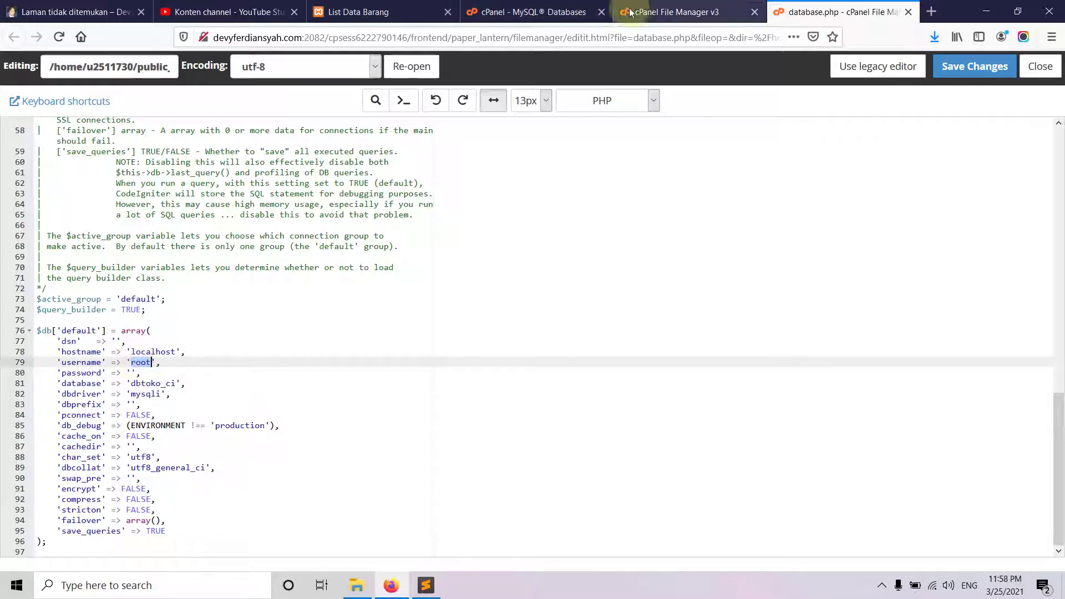
{"action": "left_click", "coordinate": [527, 11]}
{"action": "scroll", "coordinate": [389, 361], "scroll_direction": "down", "scroll_amount": 4}
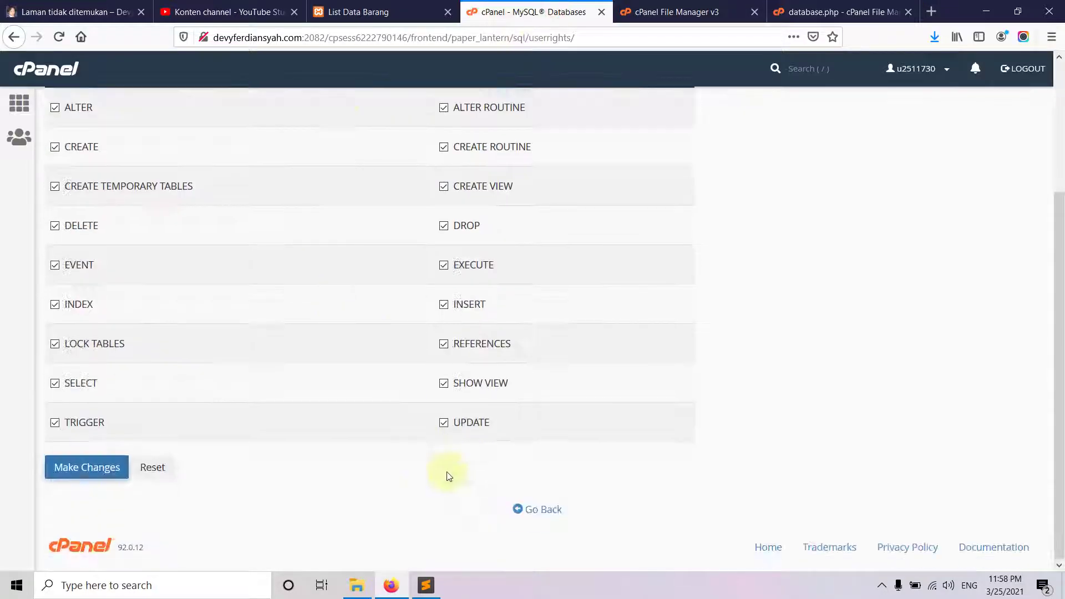
{"action": "left_click", "coordinate": [543, 513]}
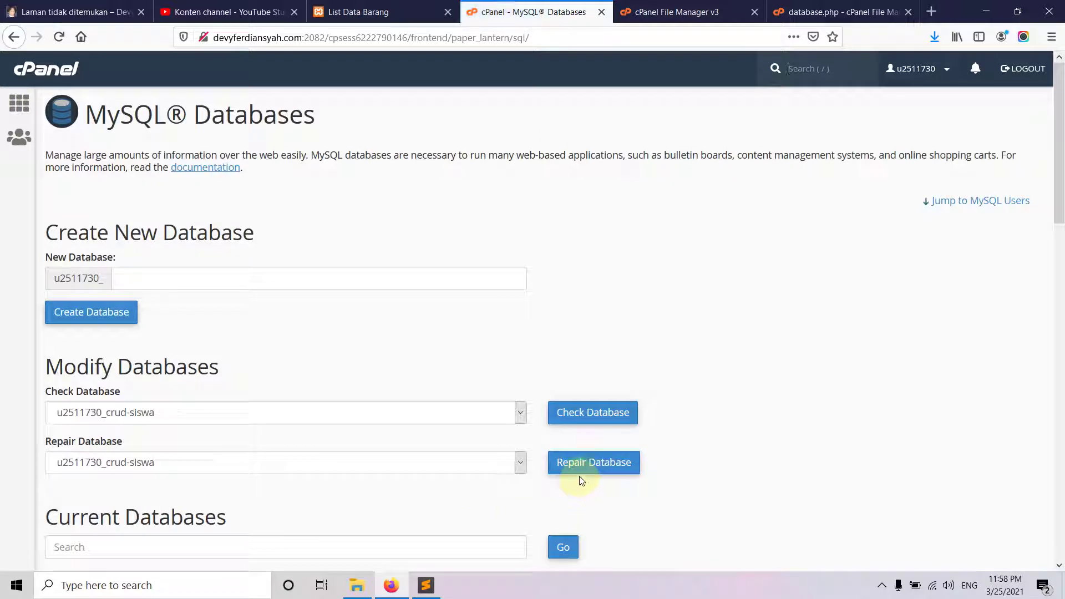
{"action": "scroll", "coordinate": [190, 466], "scroll_direction": "down", "scroll_amount": 7}
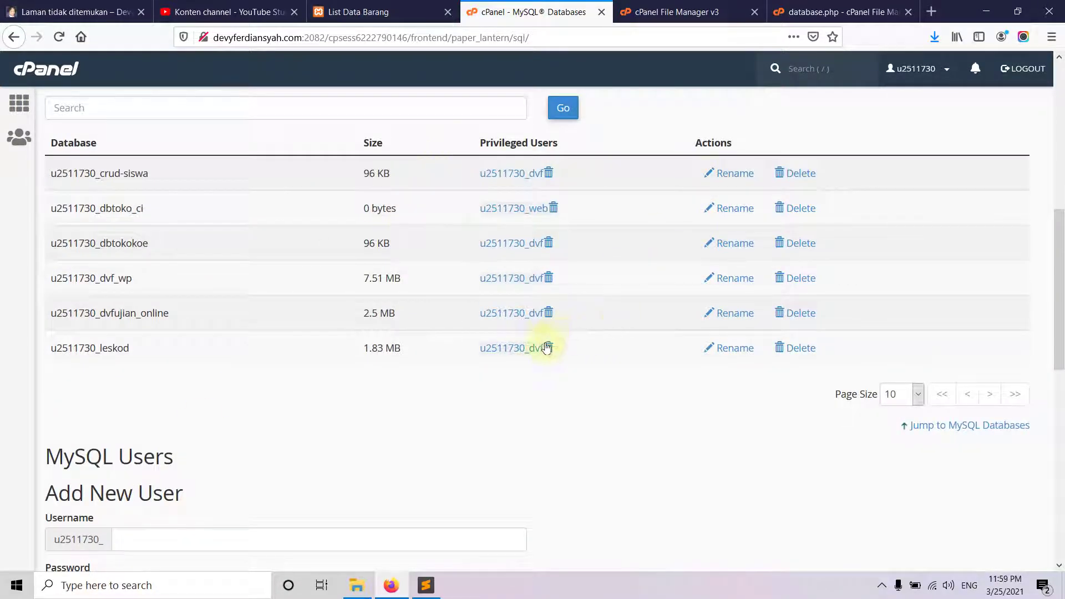
{"action": "left_click_drag", "start_coordinate": [474, 213], "coordinate": [549, 218]}
{"action": "key", "text": "ctrl+c"}
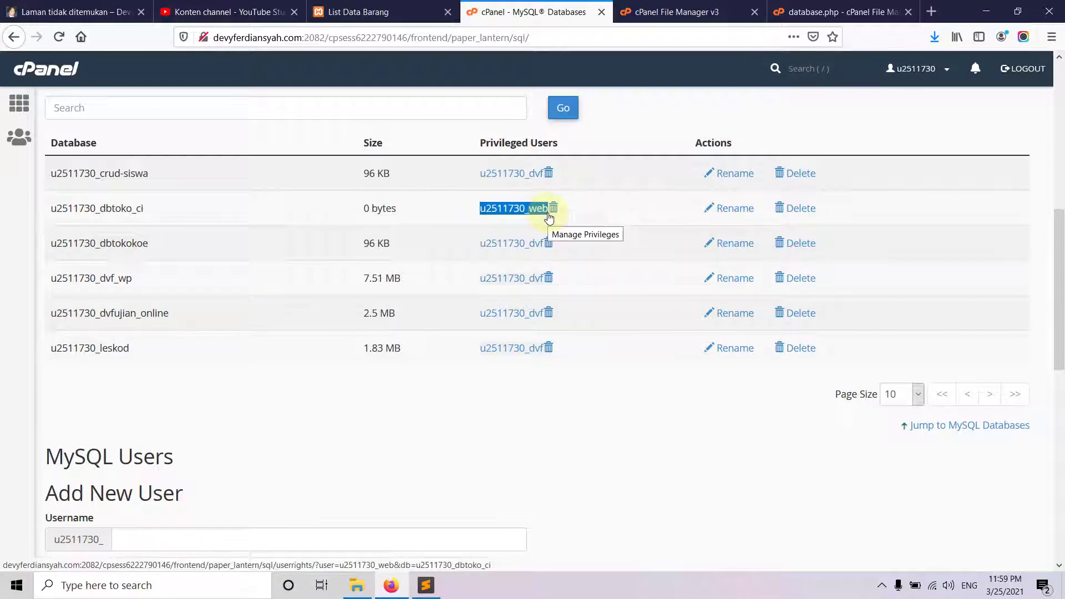
{"action": "left_click", "coordinate": [810, 12]}
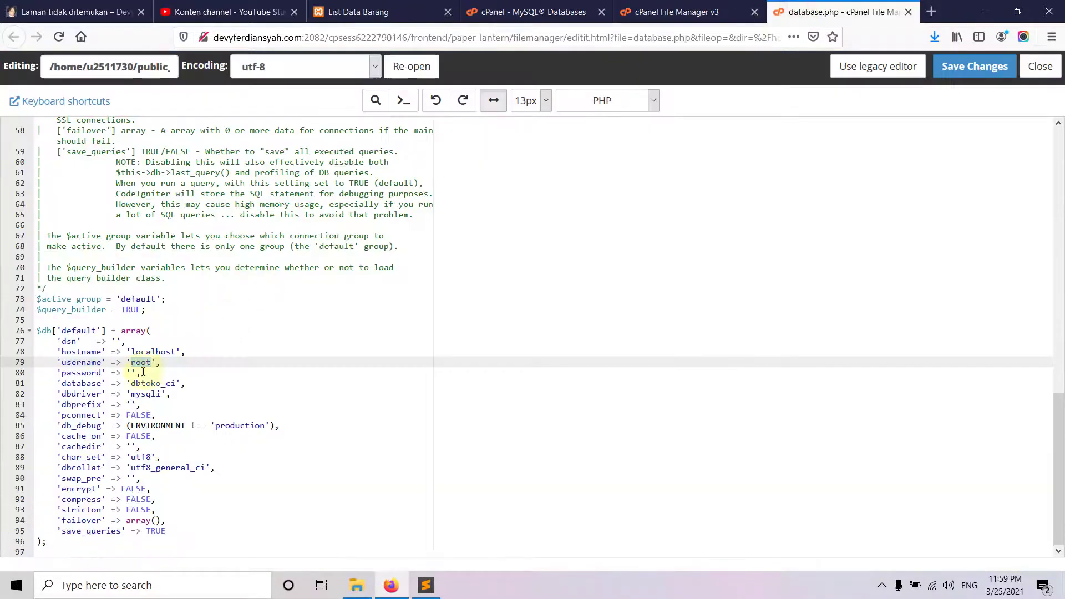
{"action": "key", "text": "ctrl+v"}
{"action": "key", "text": "ctrl+z"}
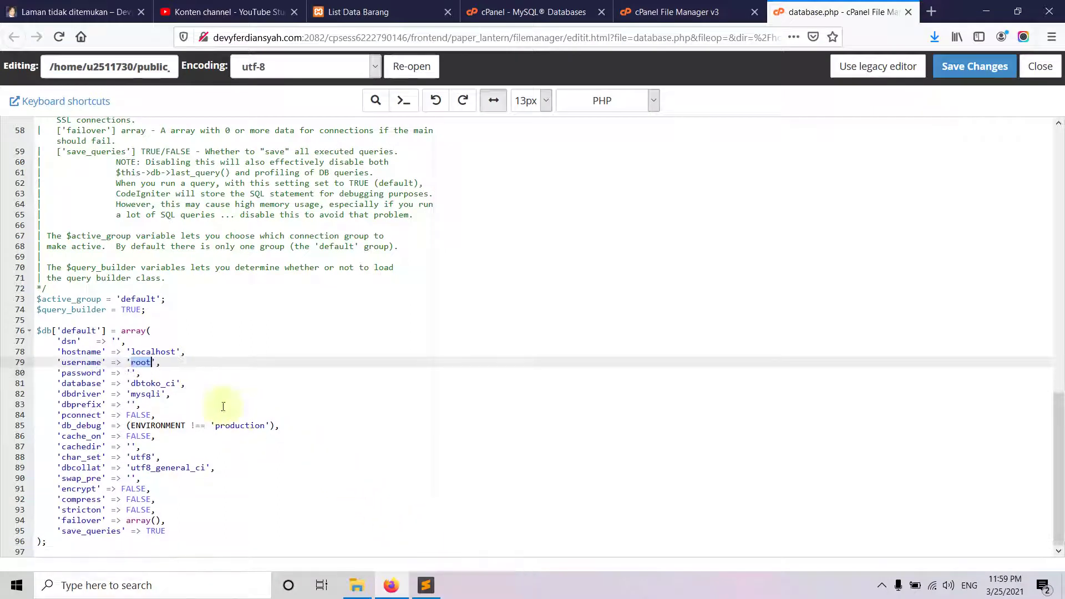
{"action": "key", "text": "ctrl+v"}
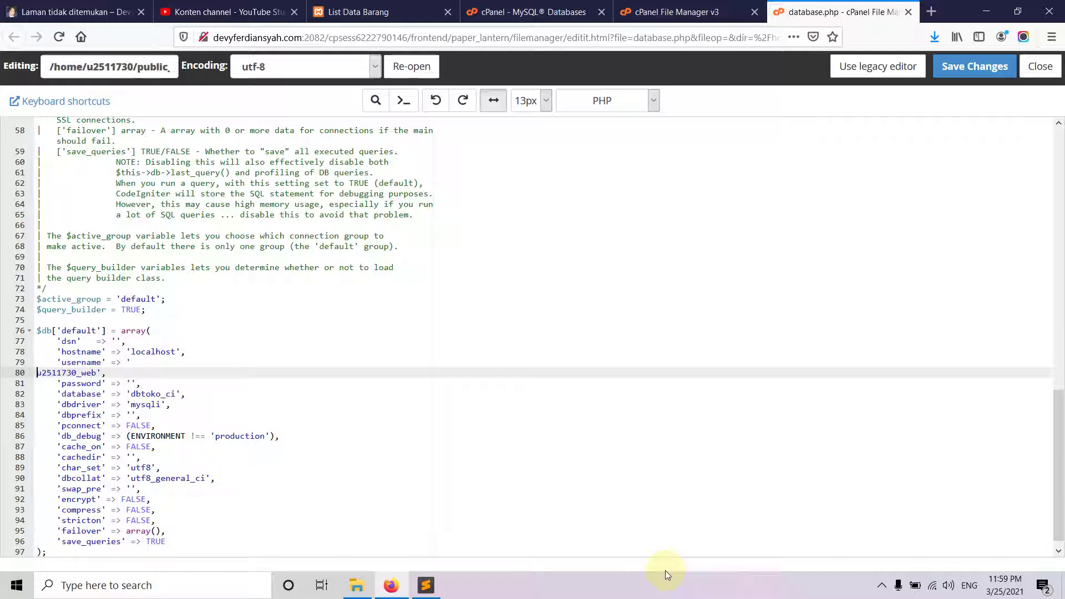
{"action": "key", "text": "BackSpace"}
{"action": "key", "text": "BackSpace"}
{"action": "key", "text": "BackSpace"}
{"action": "key", "text": "BackSpace"}
{"action": "key", "text": "BackSpace"}
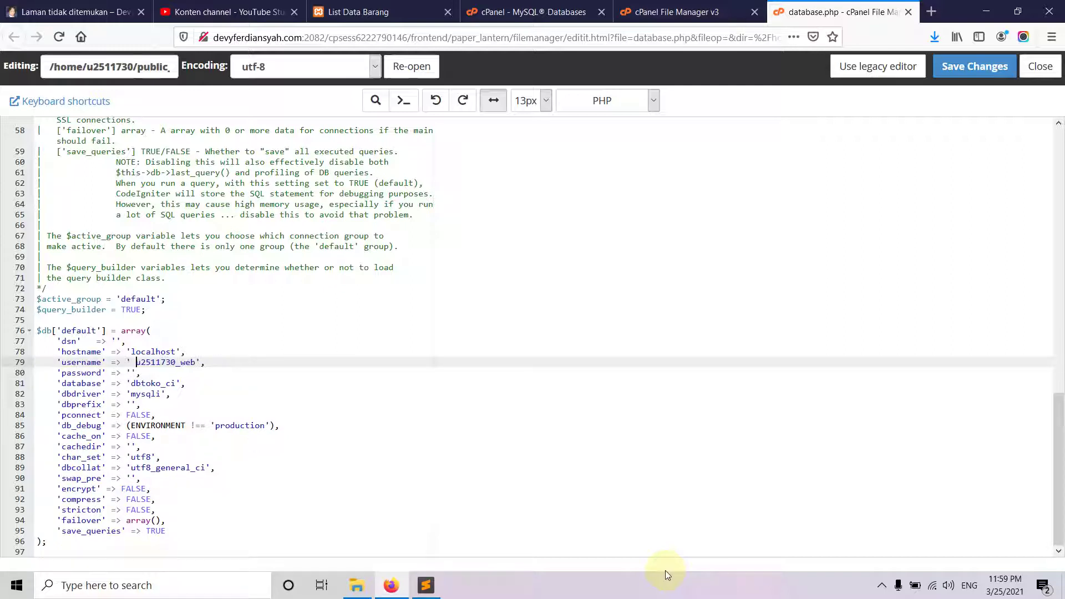
{"action": "key", "text": "BackSpace"}
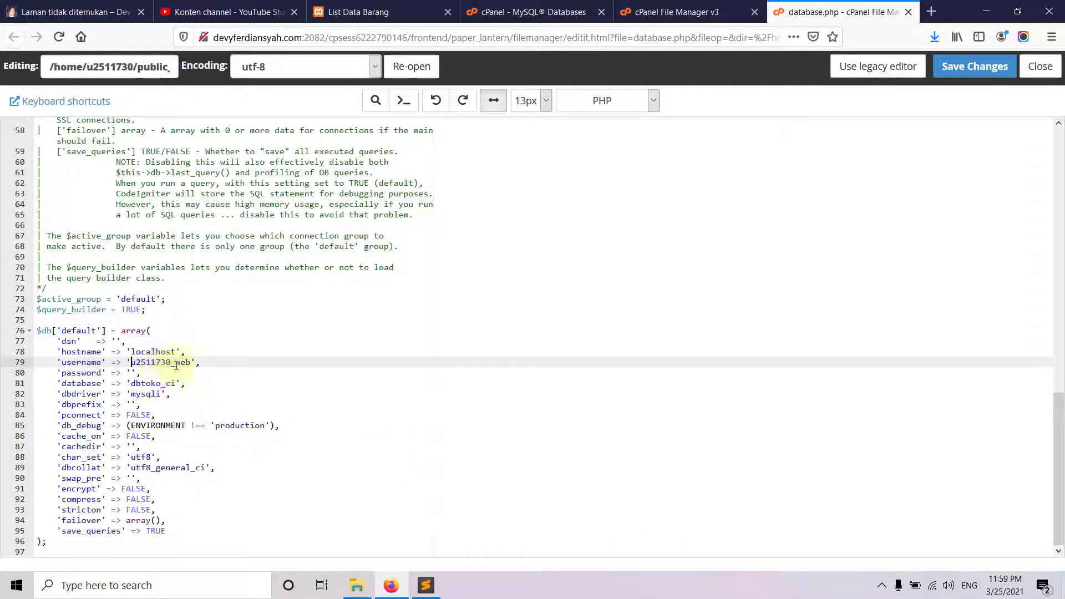
- Prefix the database name to read 'u2511730_dbtoko_ci' and close database.php
{"action": "left_click_drag", "start_coordinate": [171, 361], "coordinate": [132, 362]}
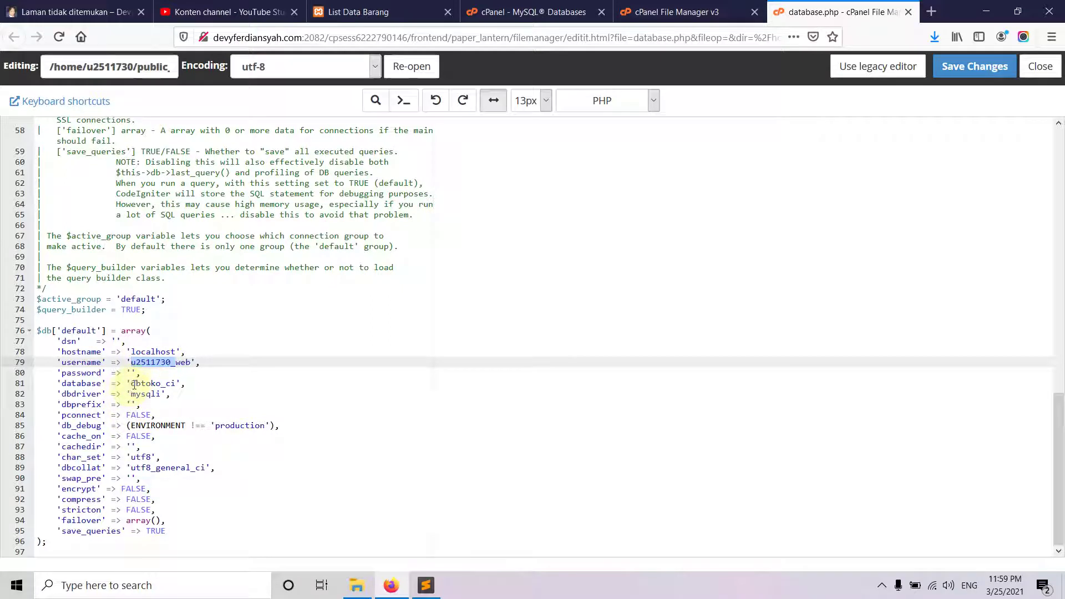
{"action": "left_click", "coordinate": [134, 385]}
{"action": "type", "text": "u2511730_"}
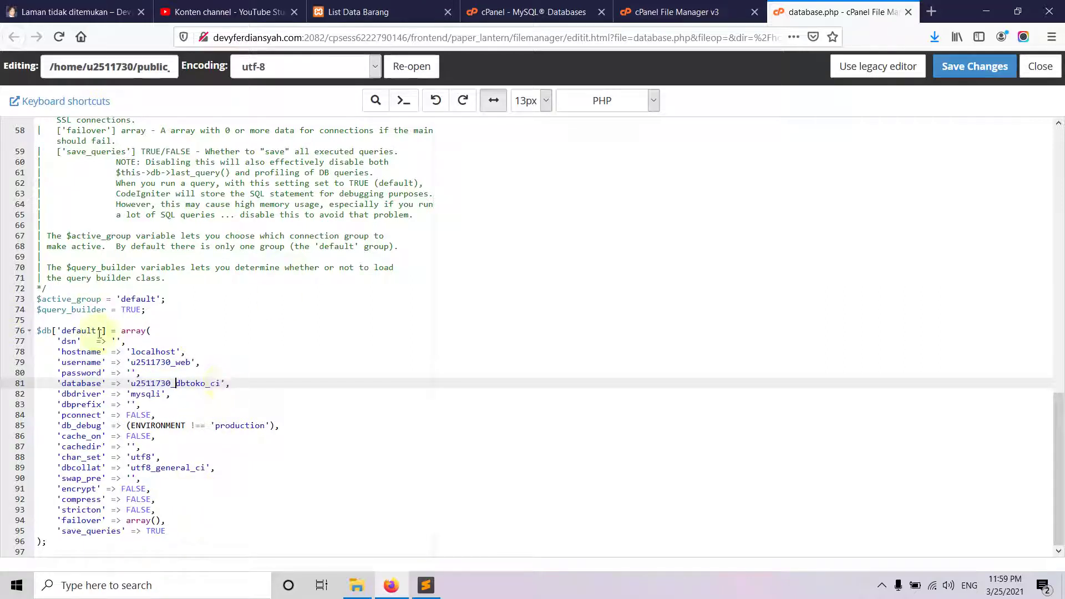
{"action": "left_click", "coordinate": [132, 373]}
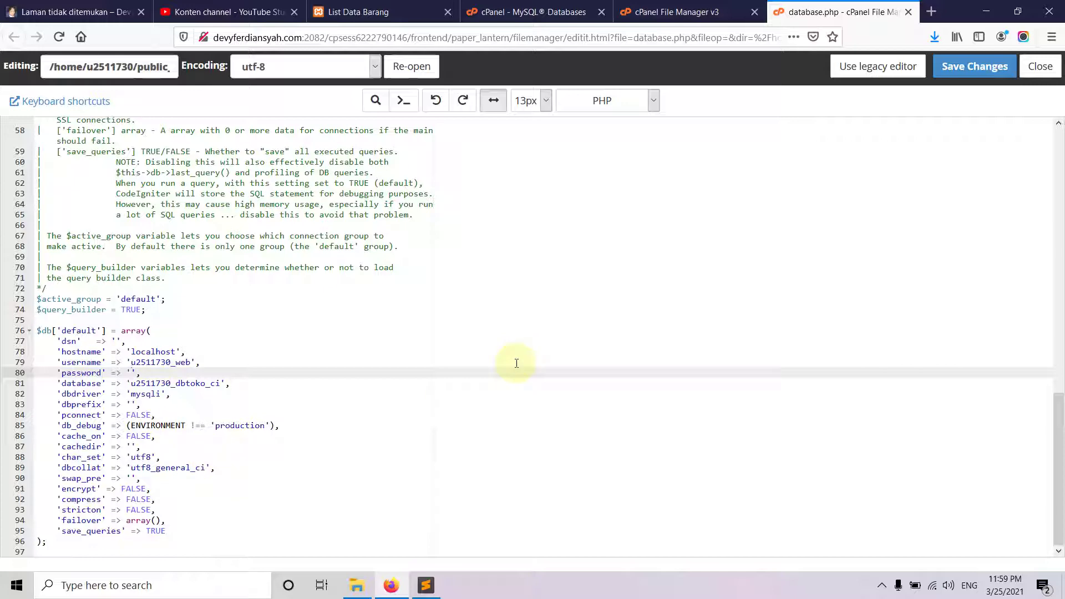
{"action": "key", "text": "ctrl+w"}
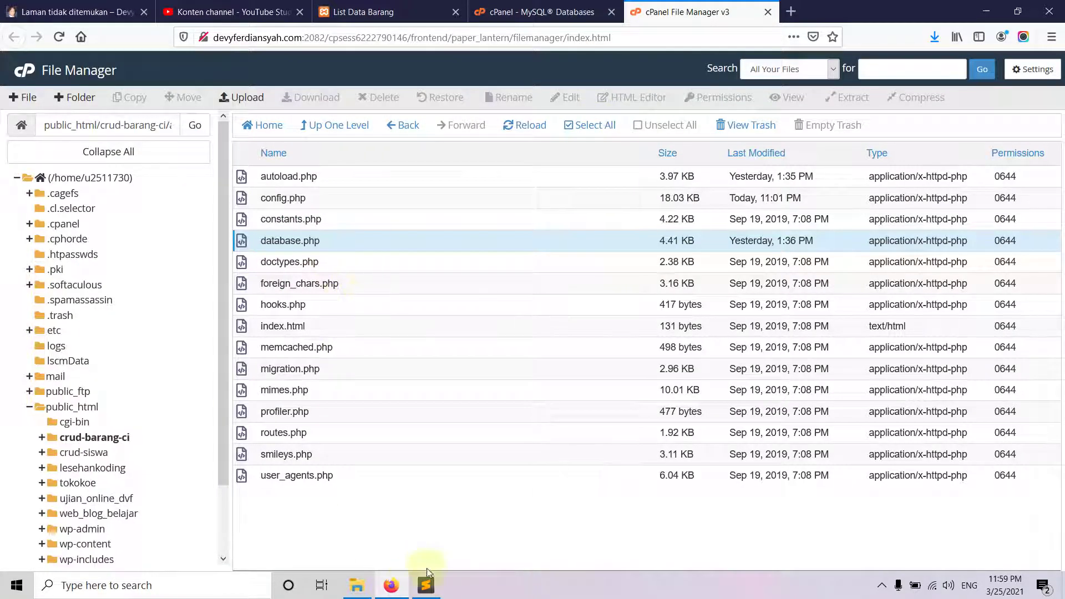
- Review the users listed on the MySQL Databases page
{"action": "mouse_move", "coordinate": [391, 574]}
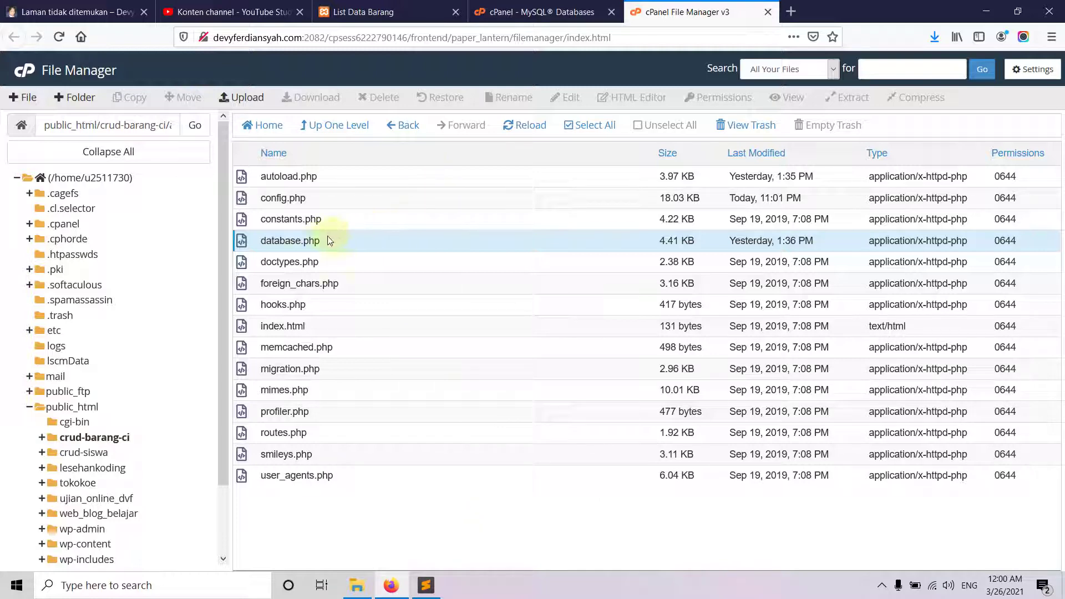
{"action": "left_click", "coordinate": [553, 12]}
{"action": "scroll", "coordinate": [403, 330], "scroll_direction": "down", "scroll_amount": 5}
{"action": "scroll", "coordinate": [397, 401], "scroll_direction": "down", "scroll_amount": 3}
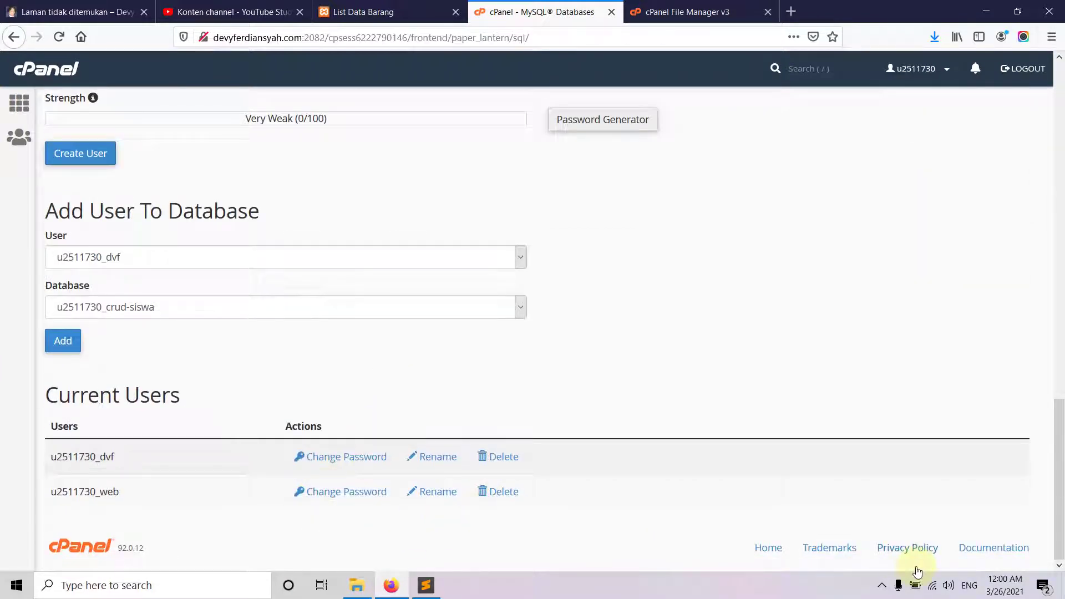
{"action": "scroll", "coordinate": [547, 495], "scroll_direction": "up", "scroll_amount": 7}
{"action": "scroll", "coordinate": [172, 142], "scroll_direction": "up", "scroll_amount": 6}
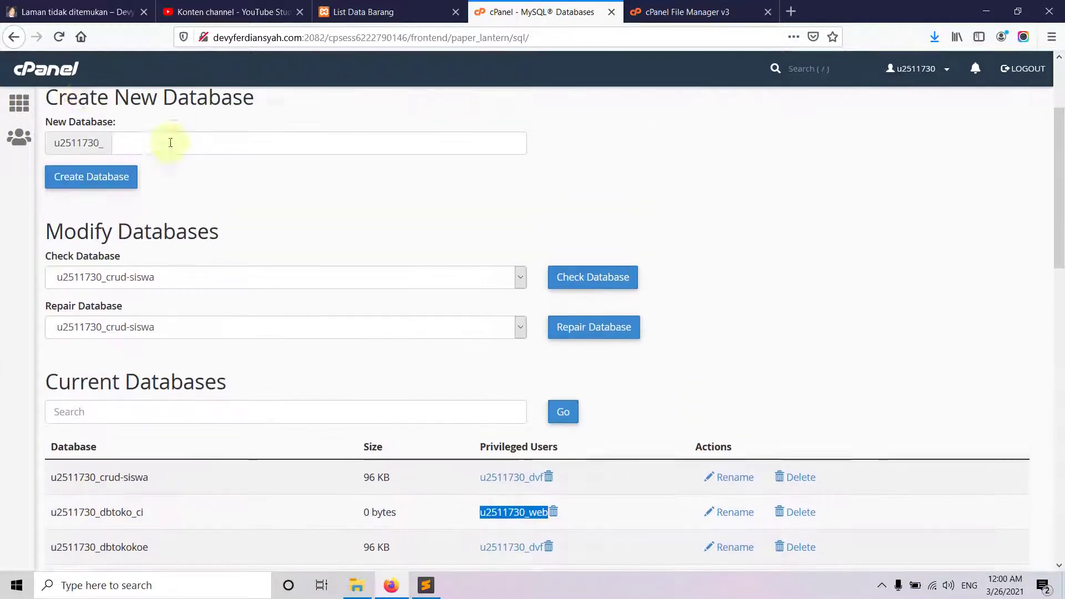
- Return to the cPanel home page and launch phpMyAdmin from Databases
{"action": "left_click", "coordinate": [19, 103]}
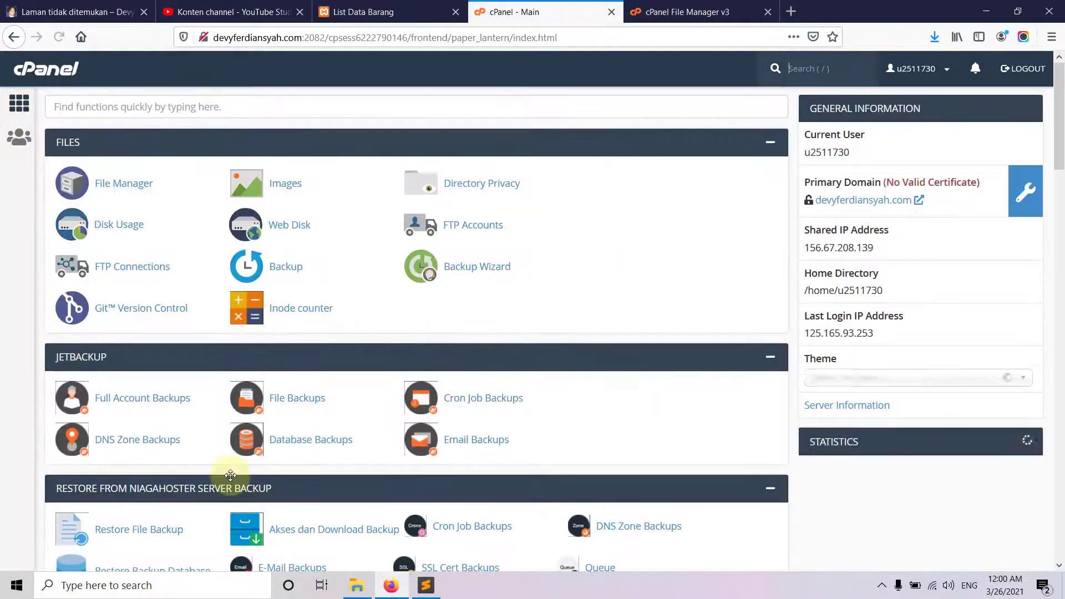
{"action": "scroll", "coordinate": [179, 335], "scroll_direction": "down", "scroll_amount": 9}
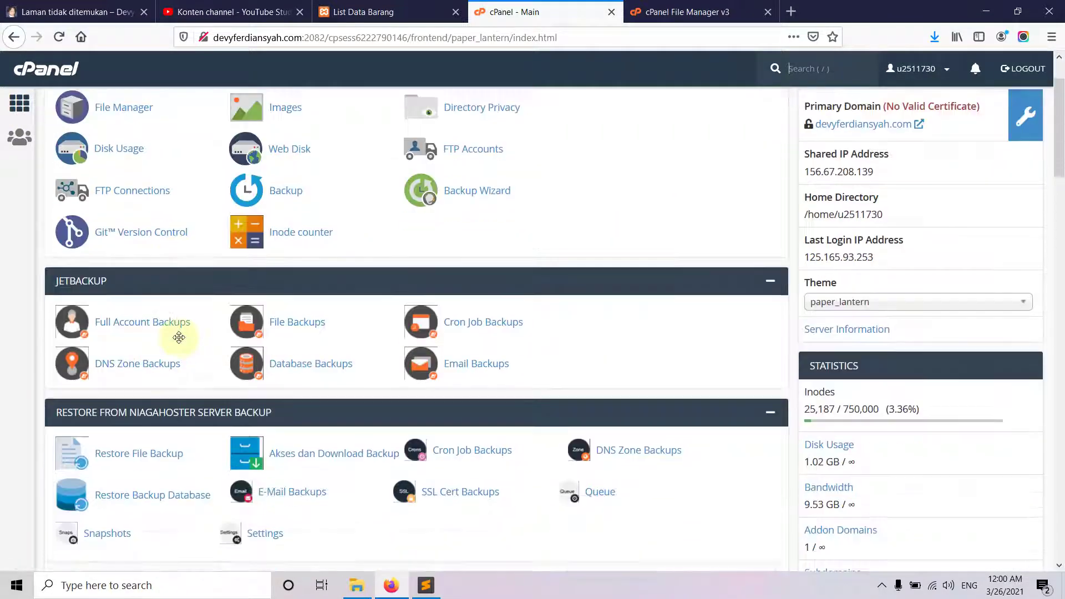
{"action": "scroll", "coordinate": [180, 345], "scroll_direction": "down", "scroll_amount": 4}
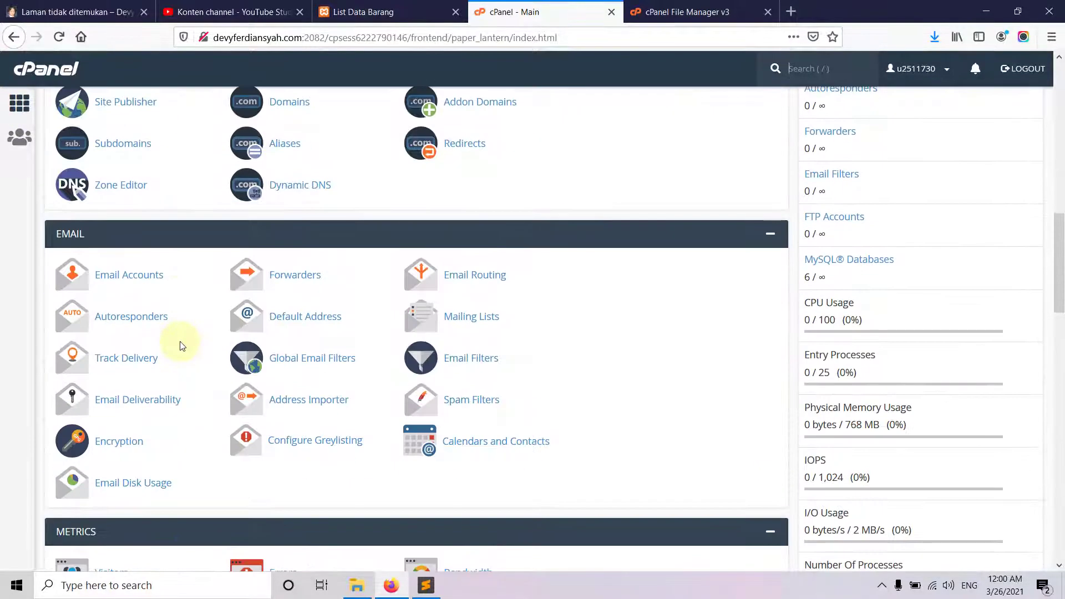
{"action": "scroll", "coordinate": [186, 297], "scroll_direction": "up", "scroll_amount": 2}
{"action": "scroll", "coordinate": [190, 299], "scroll_direction": "up", "scroll_amount": 2}
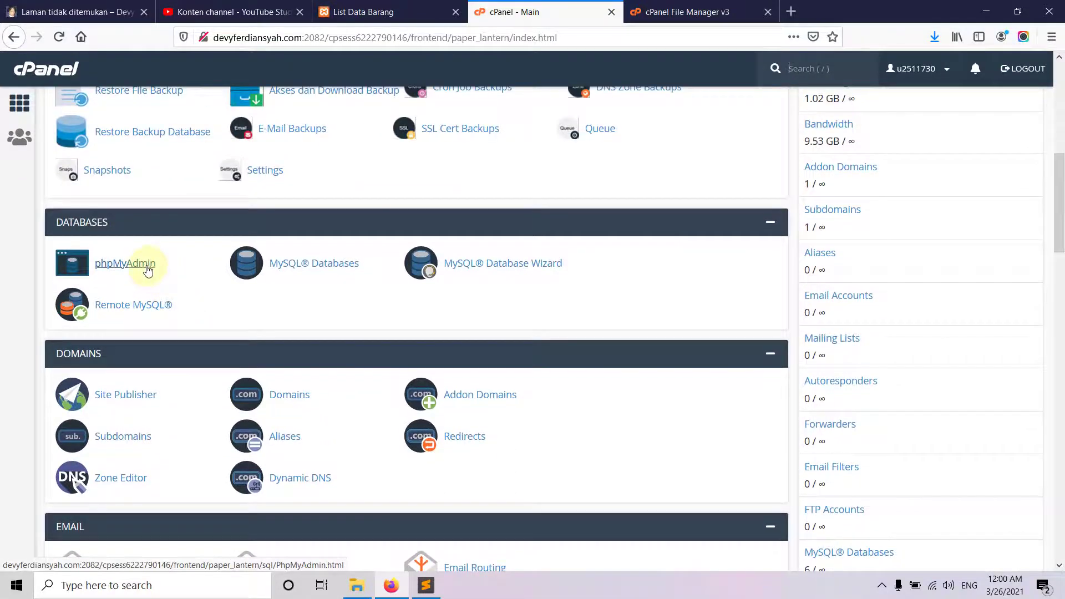
{"action": "left_click", "coordinate": [147, 264]}
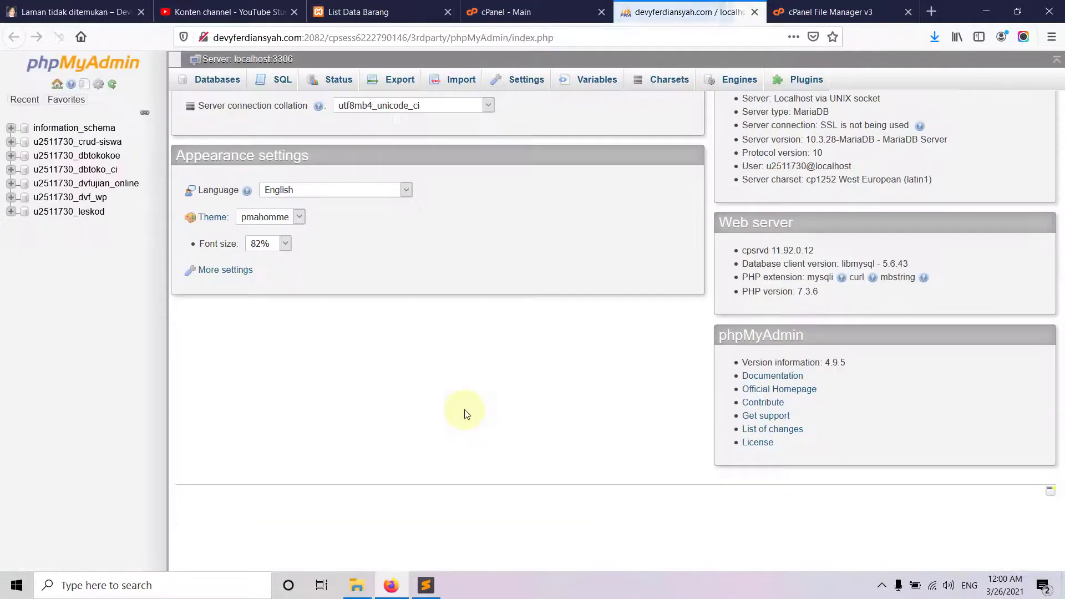
- Load localhost/phpmyadmin in a new tab and select the local dbtoko_ci database
{"action": "left_click", "coordinate": [432, 11]}
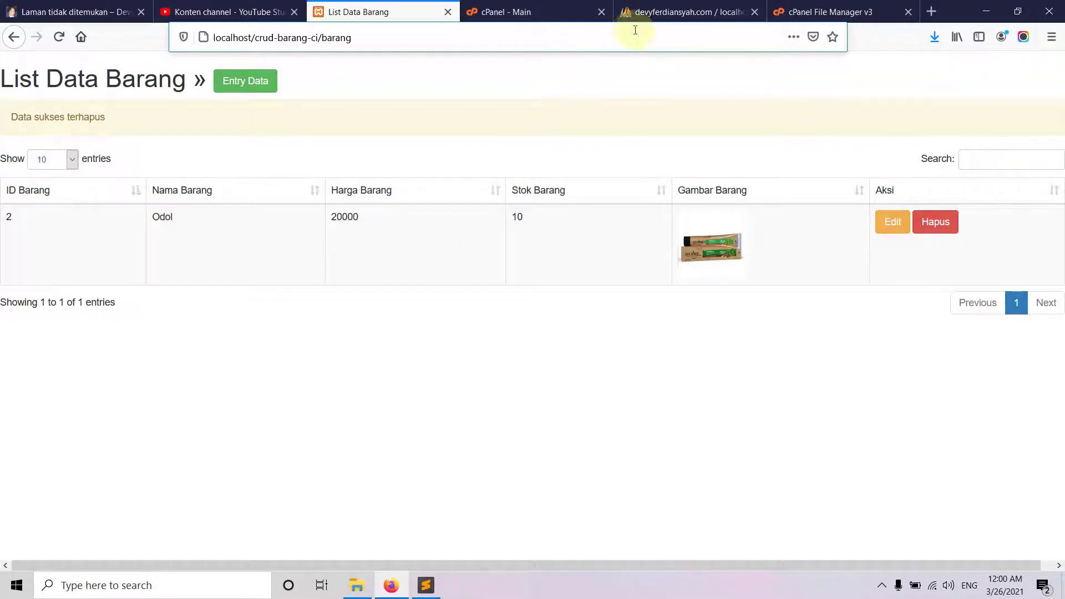
{"action": "left_click", "coordinate": [635, 13]}
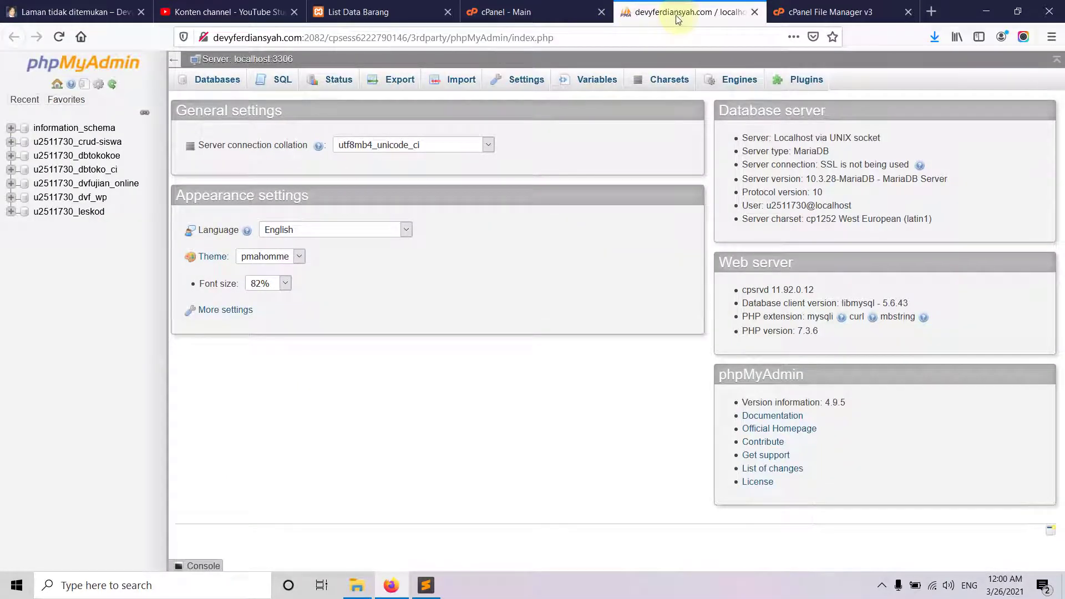
{"action": "left_click", "coordinate": [931, 12]}
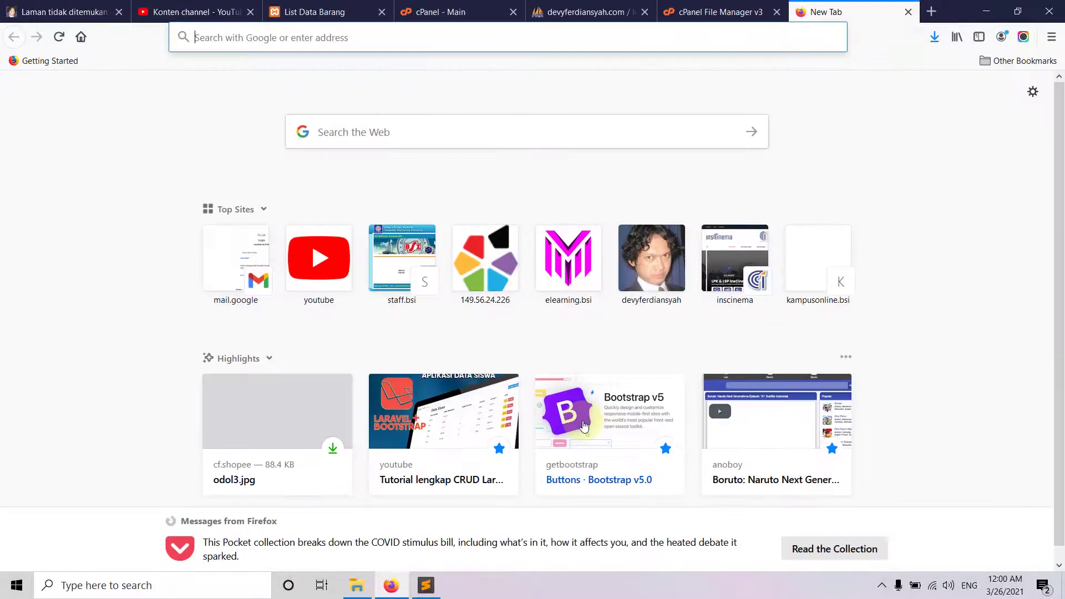
{"action": "type", "text": "lo"}
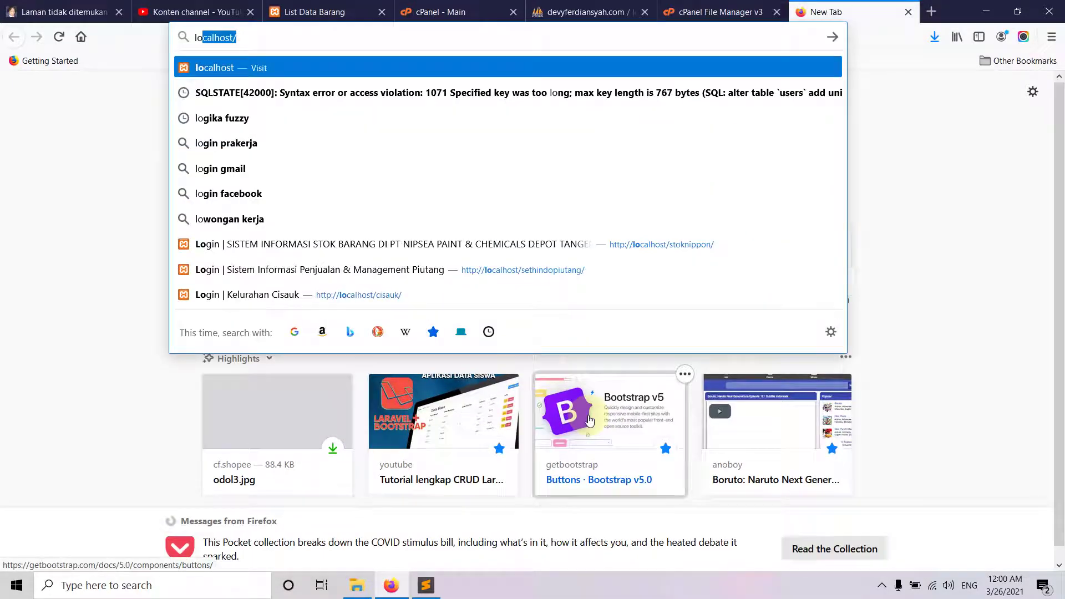
{"action": "type", "text": "calhost/php"}
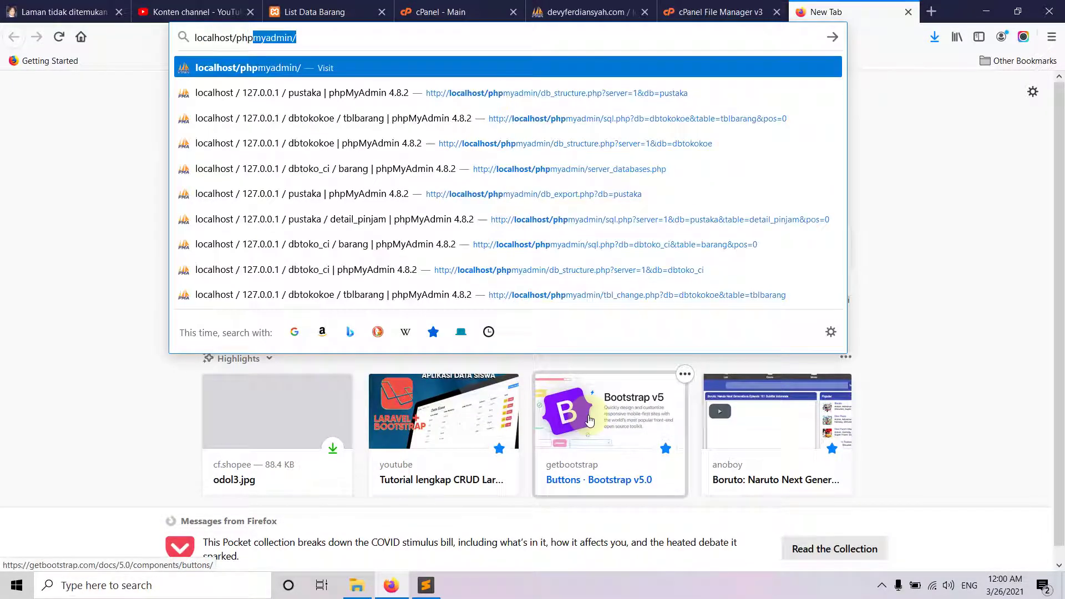
{"action": "key", "text": "Return"}
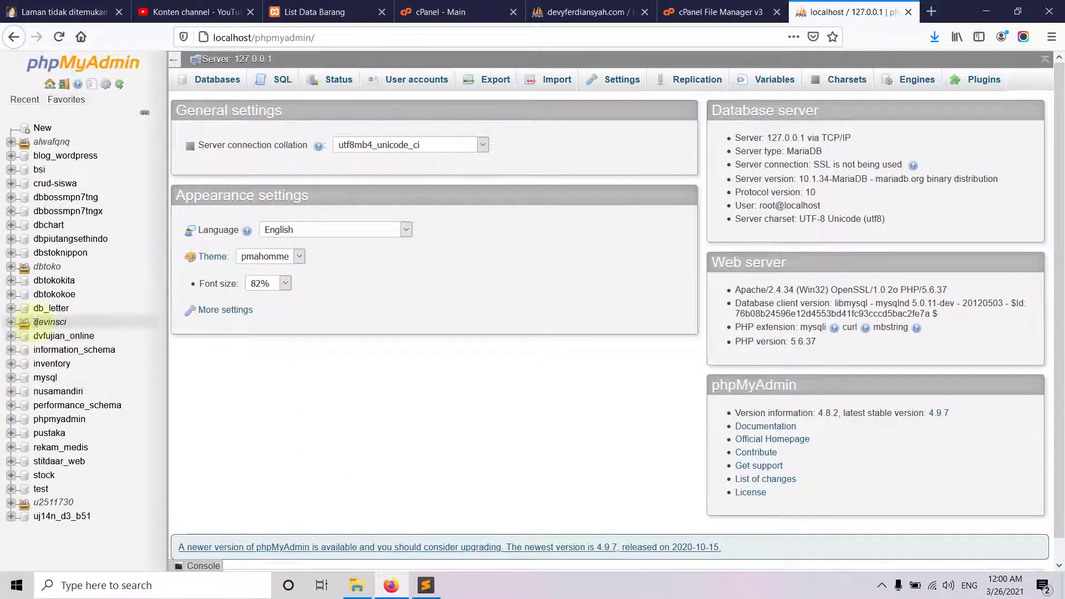
{"action": "left_click", "coordinate": [11, 267]}
{"action": "left_click", "coordinate": [44, 294]}
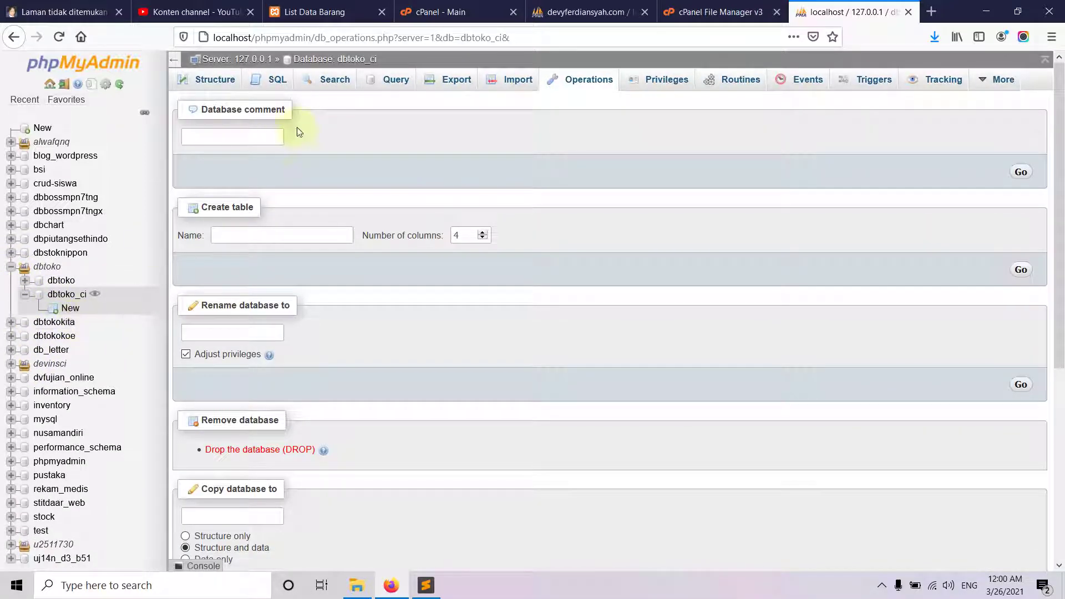
- Export dbtoko_ci as dbtoko_ci.sql and open its folder in Downloads
{"action": "left_click", "coordinate": [225, 80]}
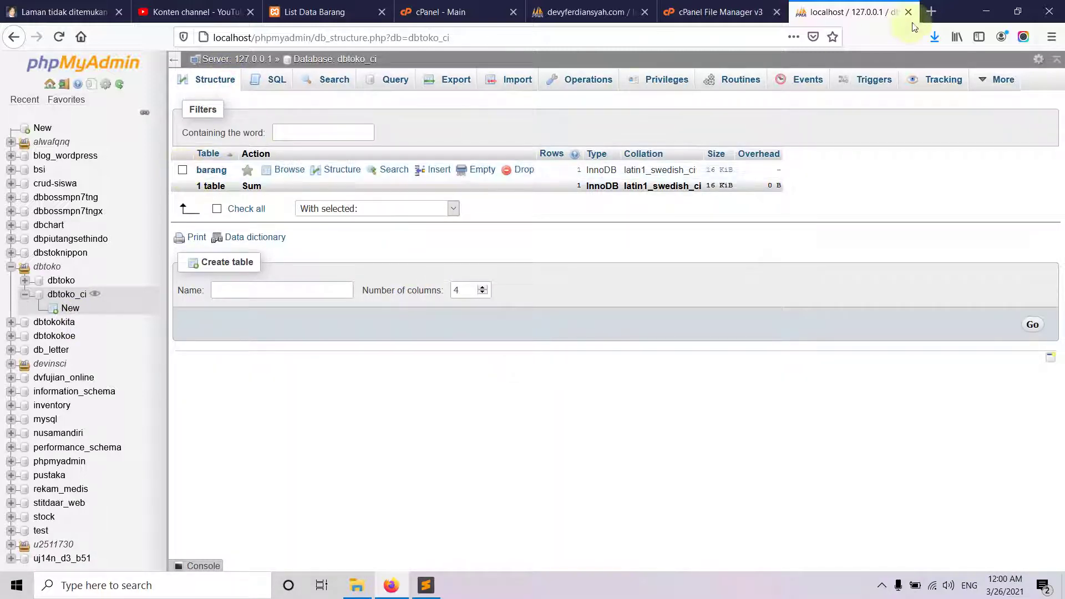
{"action": "left_click", "coordinate": [454, 81]}
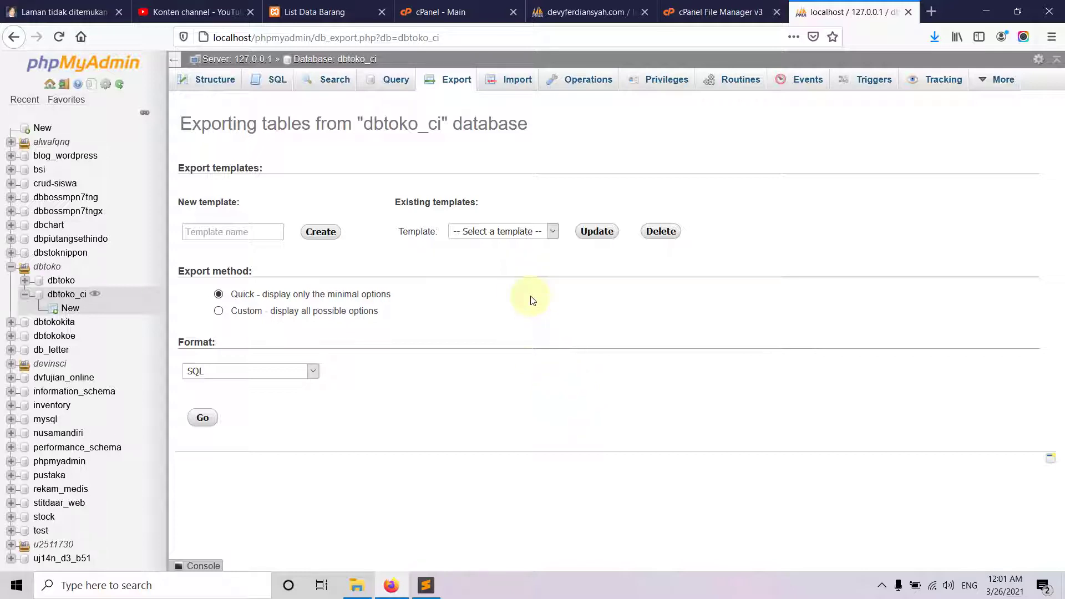
{"action": "left_click", "coordinate": [203, 417]}
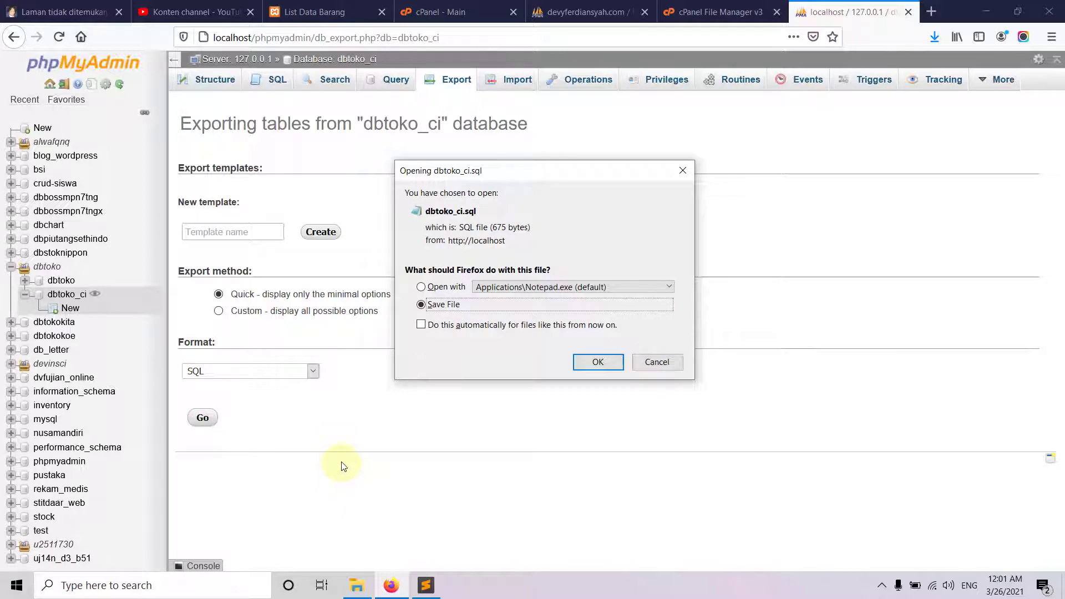
{"action": "left_click", "coordinate": [597, 362]}
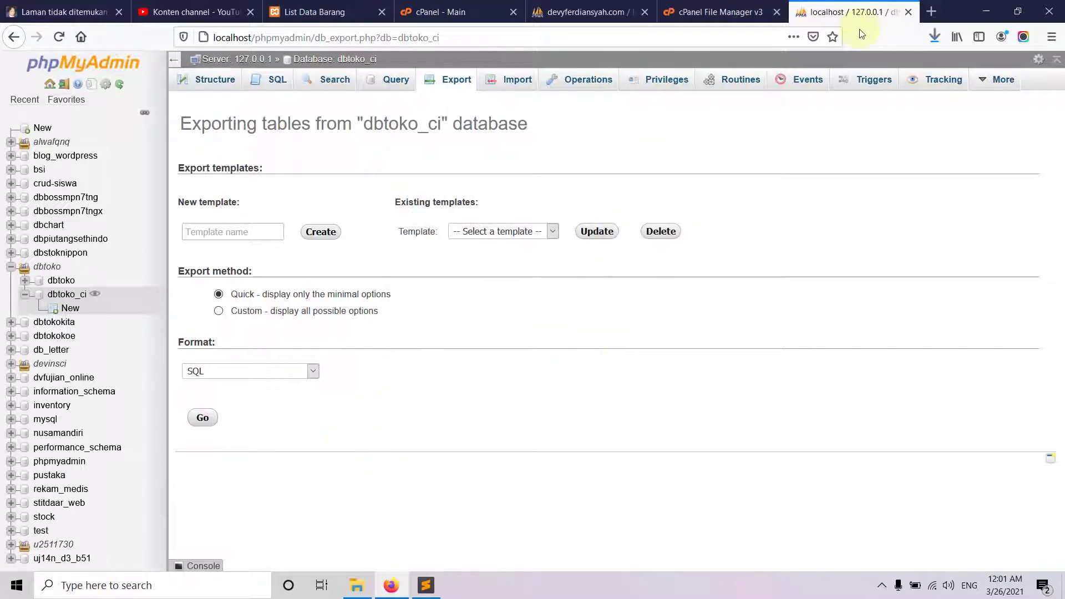
{"action": "left_click", "coordinate": [935, 36]}
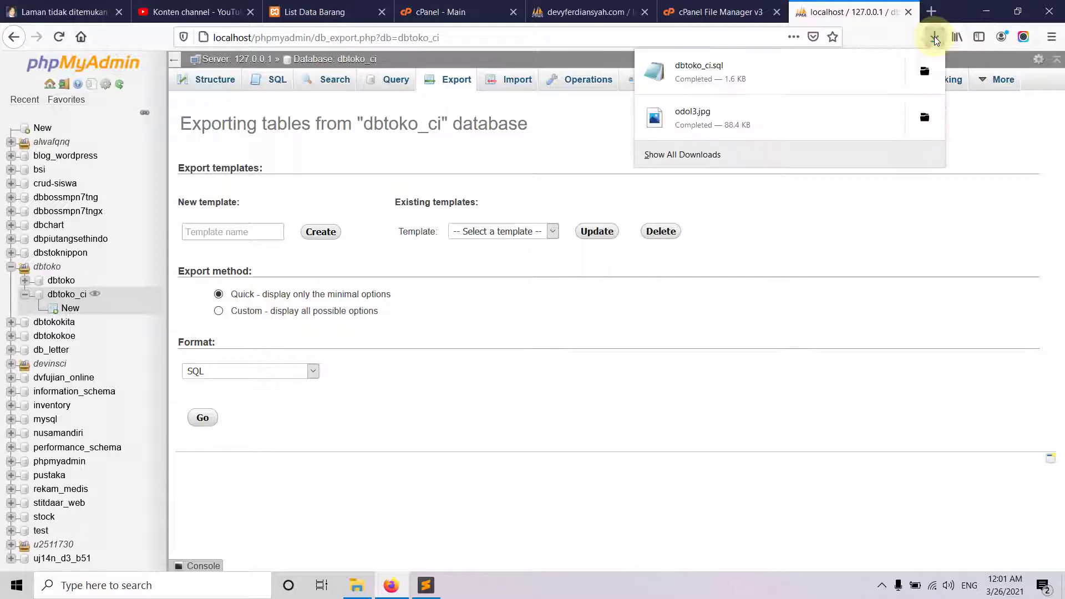
{"action": "left_click", "coordinate": [925, 73]}
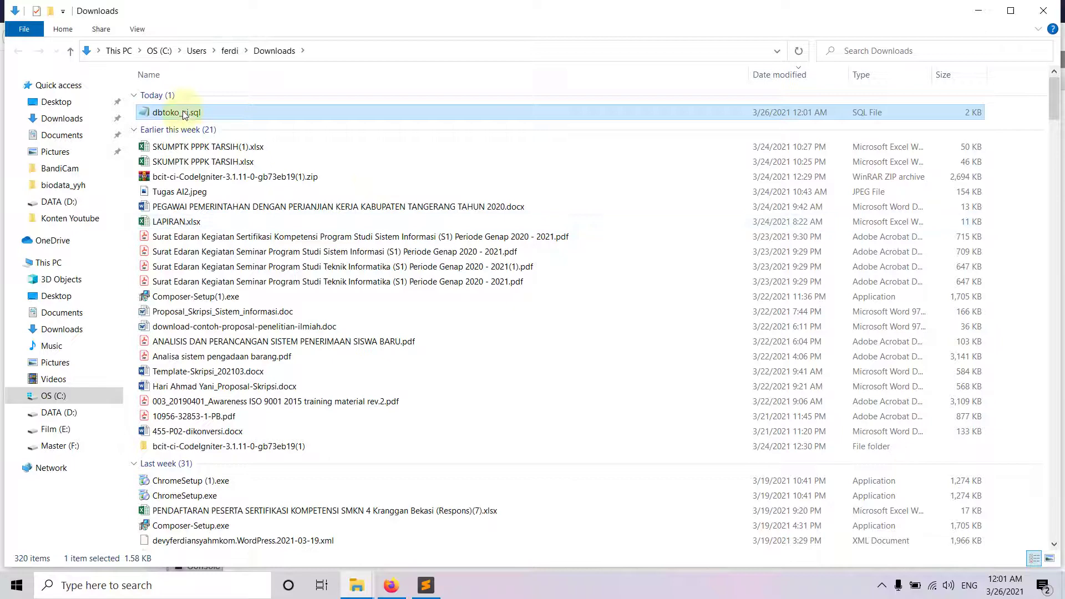
- Move dbtoko_ci.sql from Downloads into D:\xampp\htdocs\crud-barang-ci
{"action": "right_click", "coordinate": [183, 111]}
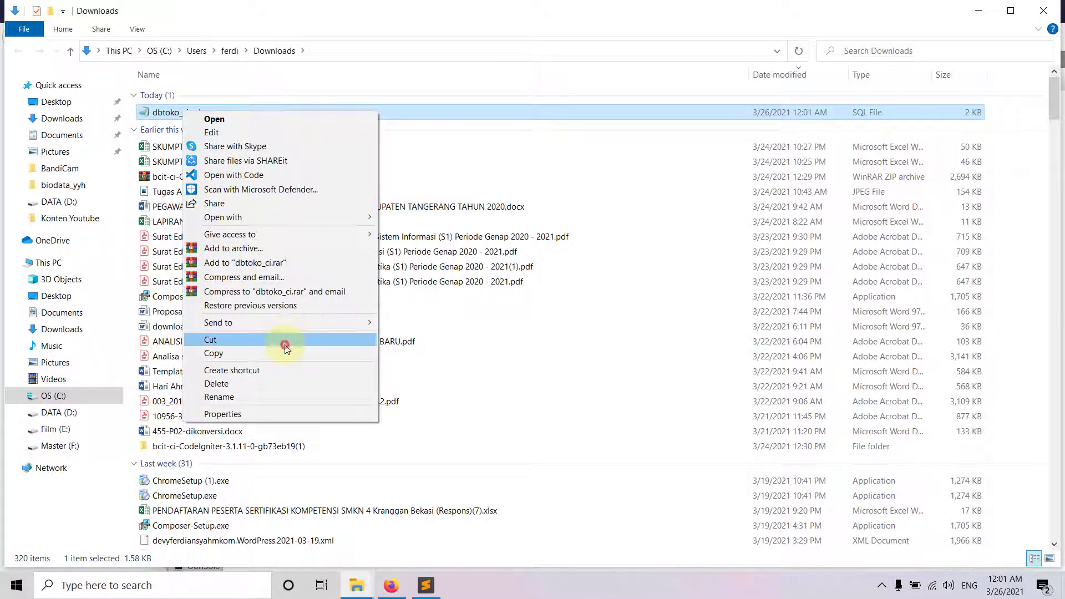
{"action": "left_click", "coordinate": [283, 343]}
{"action": "left_click", "coordinate": [69, 410]}
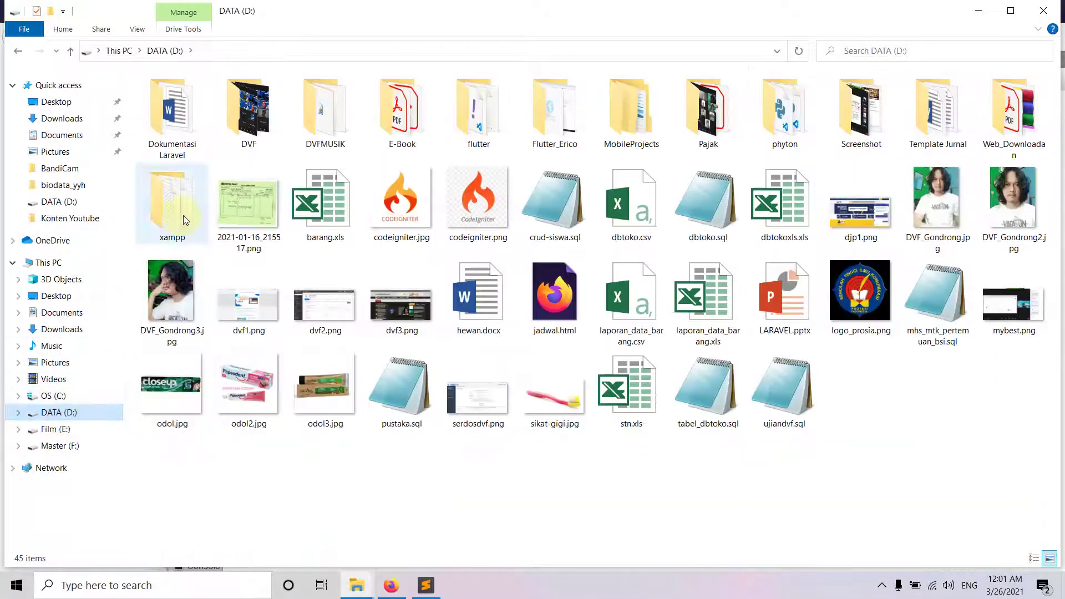
{"action": "double_click", "coordinate": [185, 225]}
{"action": "double_click", "coordinate": [172, 172]}
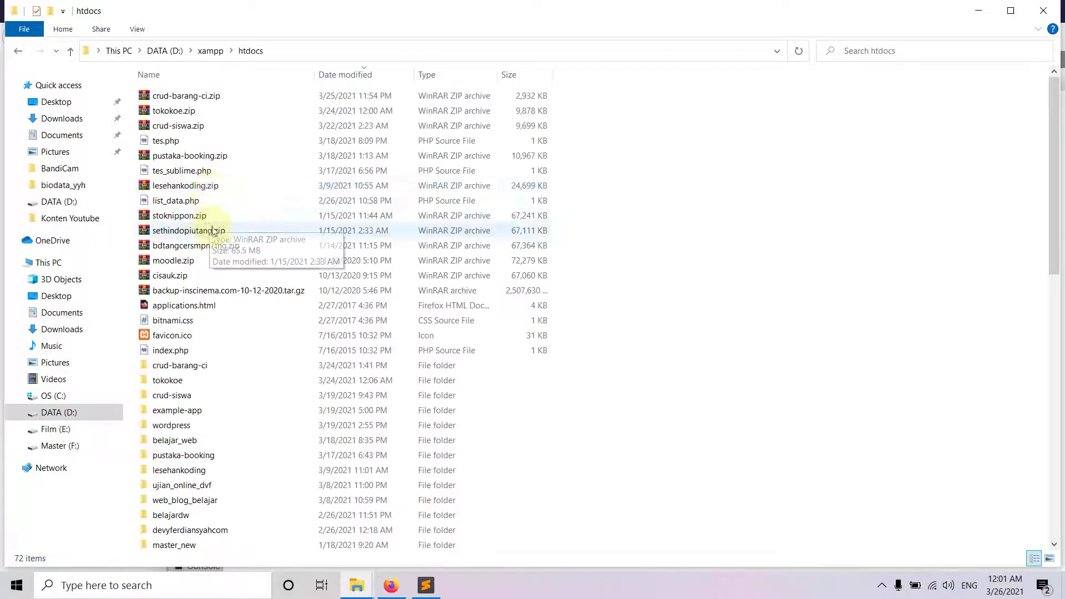
{"action": "double_click", "coordinate": [187, 365]}
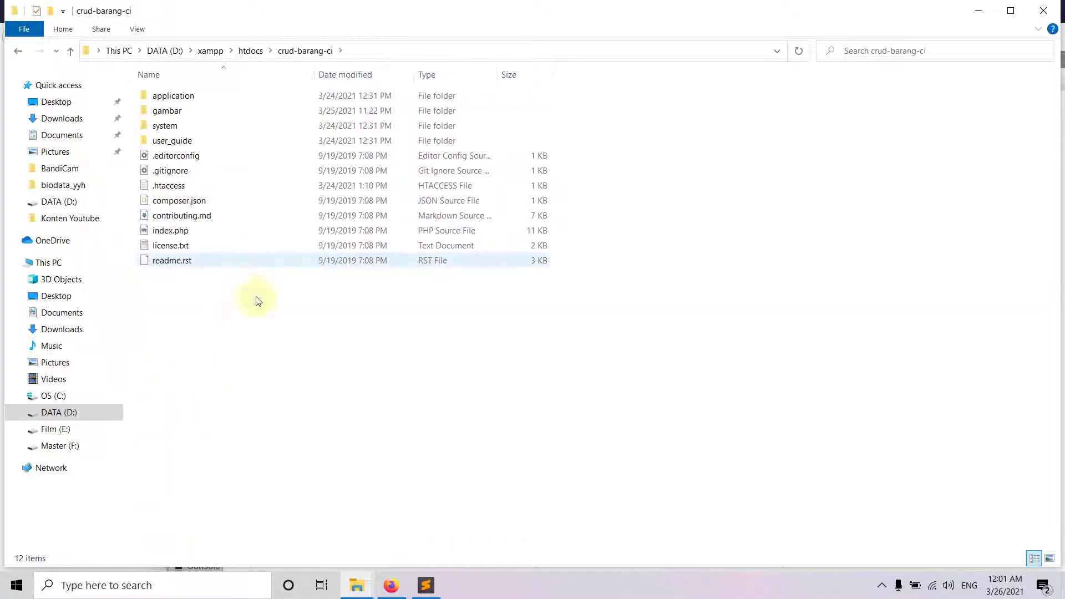
{"action": "right_click", "coordinate": [271, 411]}
{"action": "left_click", "coordinate": [314, 309]}
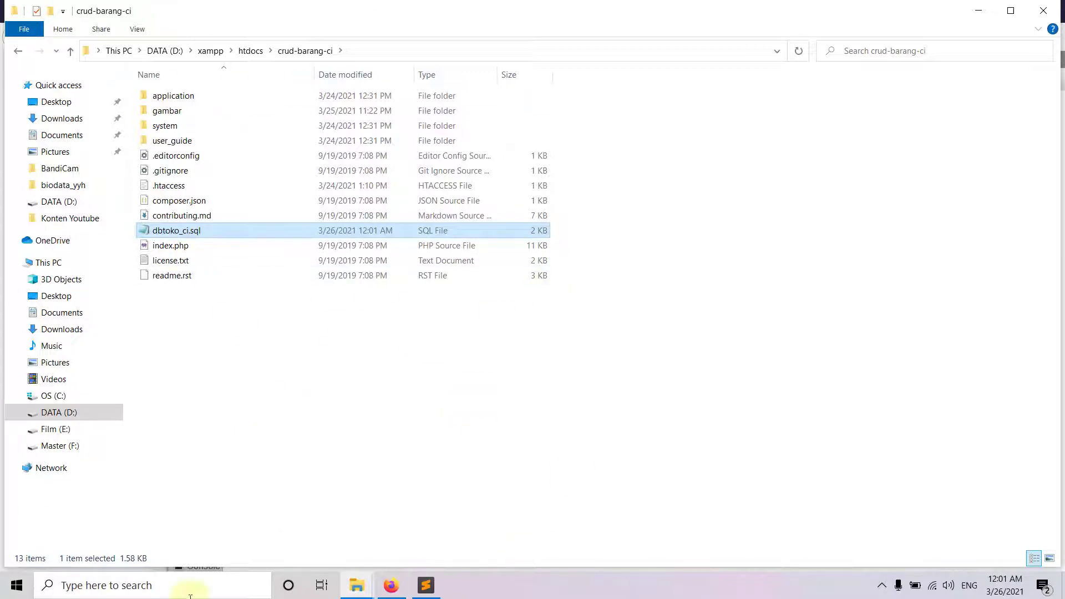
{"action": "left_click", "coordinate": [391, 586]}
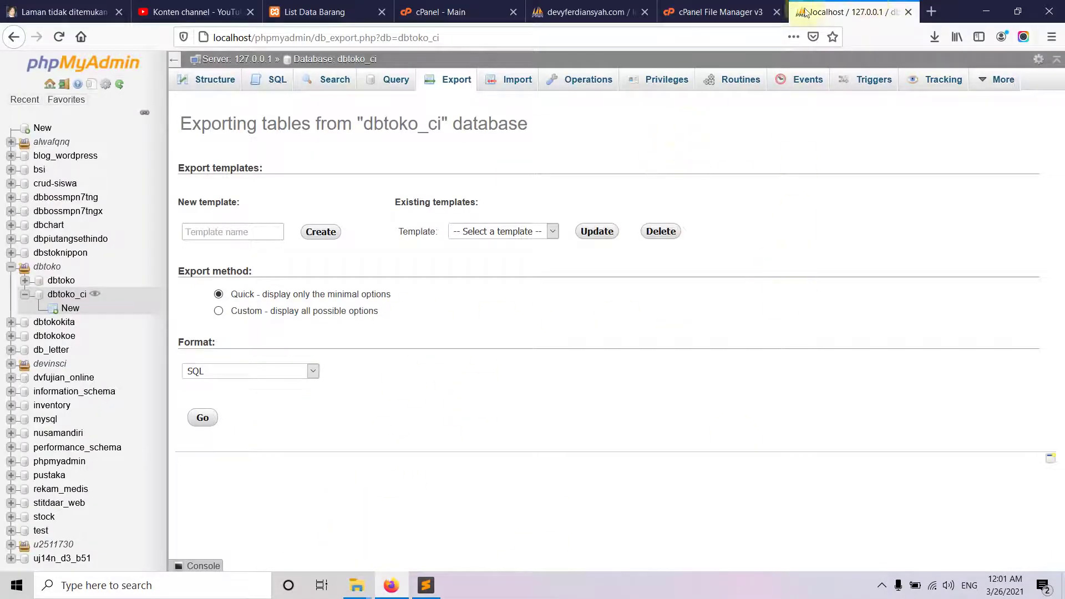
- Close the local tab and choose crud-barang-ci\dbtoko_ci.sql to import into the hosted dbtoko_ci
{"action": "left_click", "coordinate": [908, 11]}
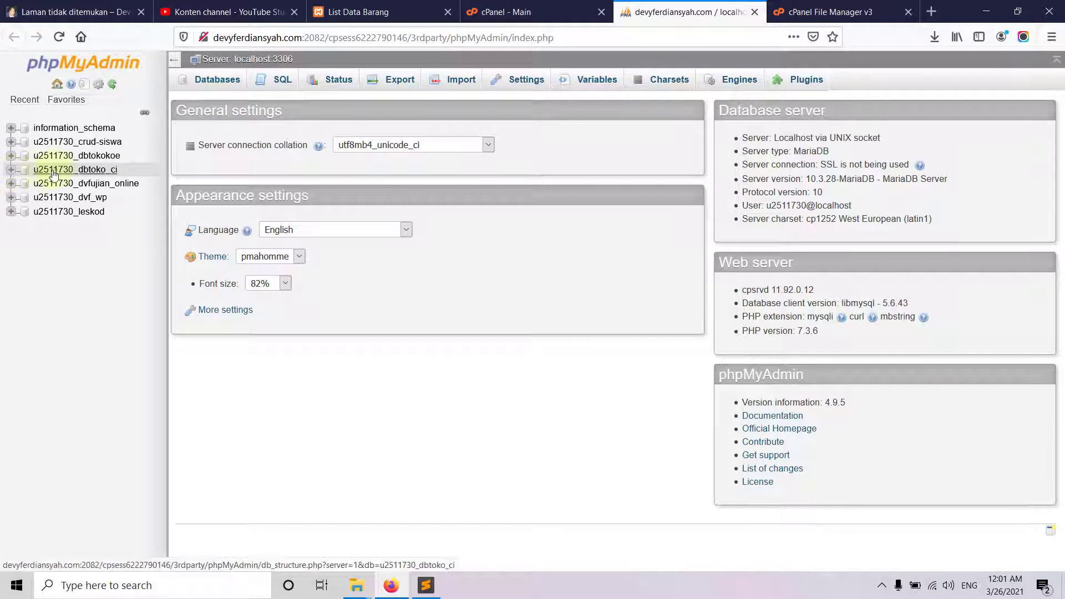
{"action": "left_click", "coordinate": [109, 172]}
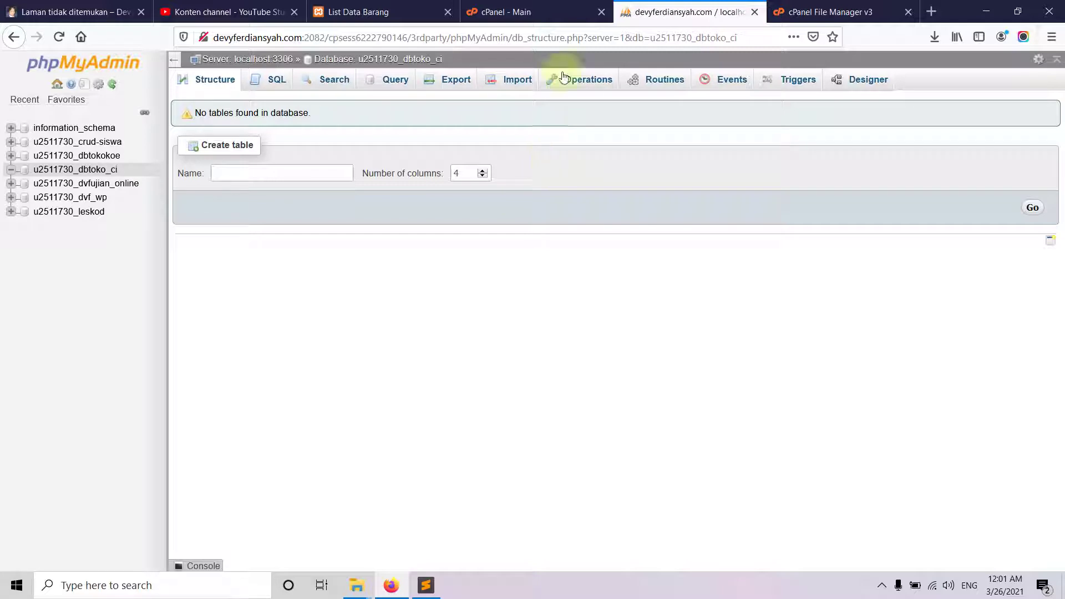
{"action": "left_click", "coordinate": [518, 81]}
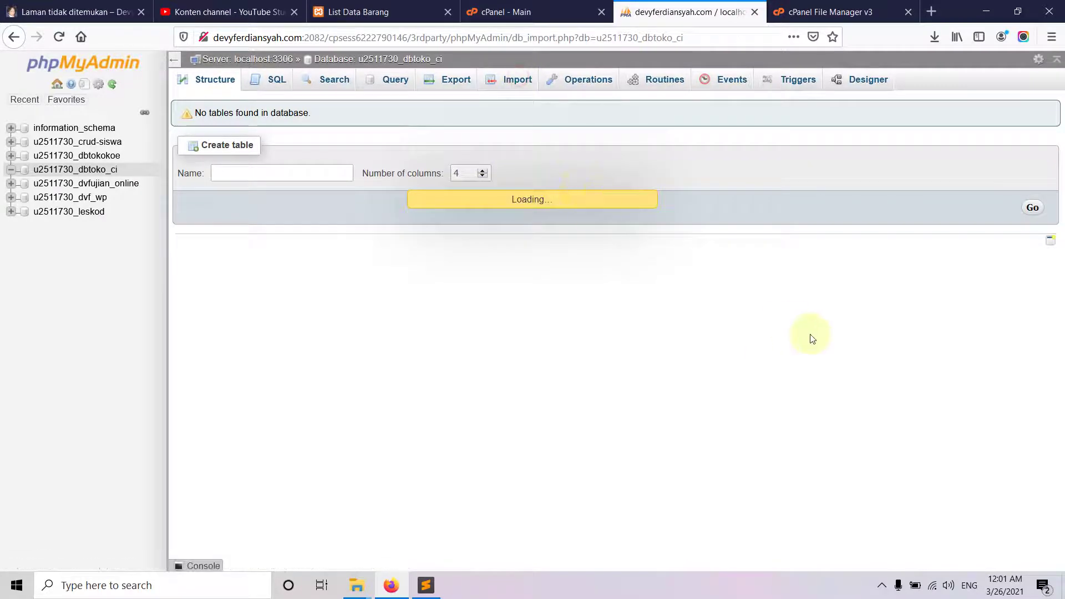
{"action": "left_click", "coordinate": [307, 221]}
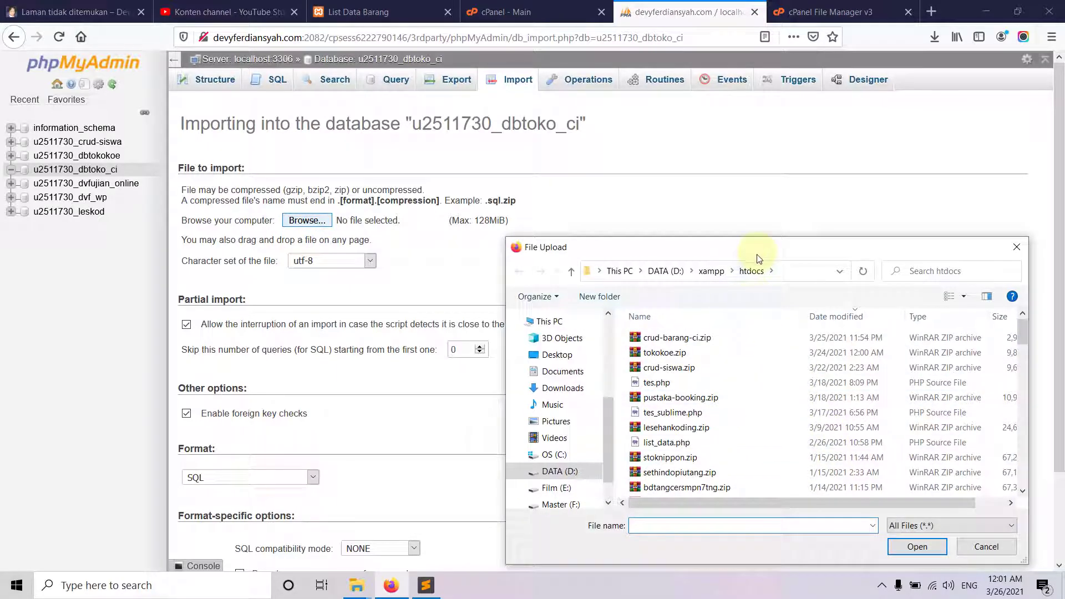
{"action": "left_click_drag", "start_coordinate": [760, 248], "coordinate": [771, 159]}
{"action": "scroll", "coordinate": [739, 285], "scroll_direction": "down", "scroll_amount": 8}
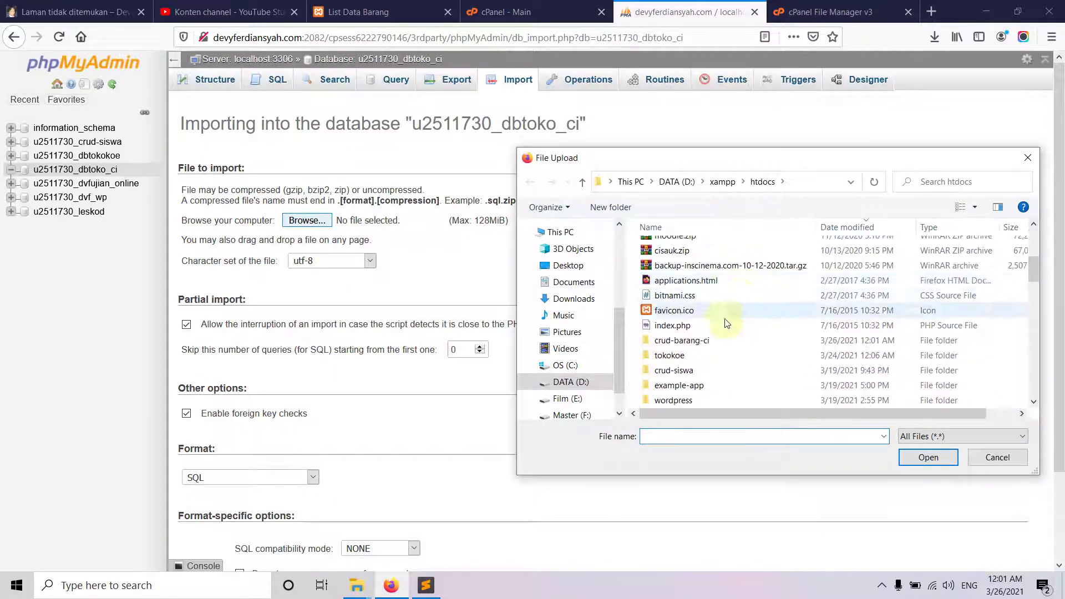
{"action": "double_click", "coordinate": [713, 341]}
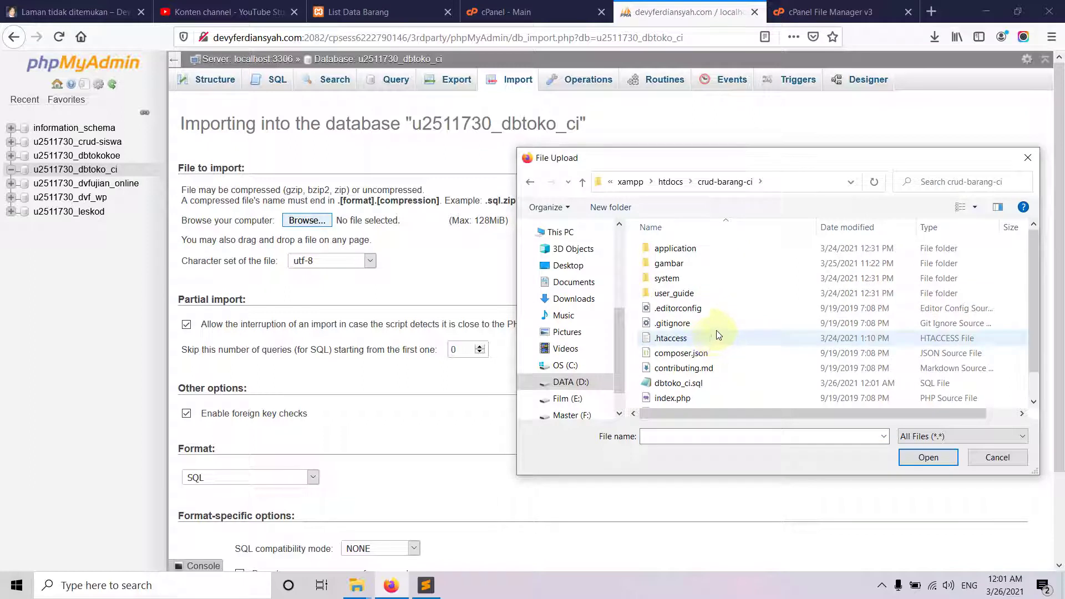
{"action": "scroll", "coordinate": [715, 336], "scroll_direction": "down", "scroll_amount": 1}
{"action": "double_click", "coordinate": [682, 354]}
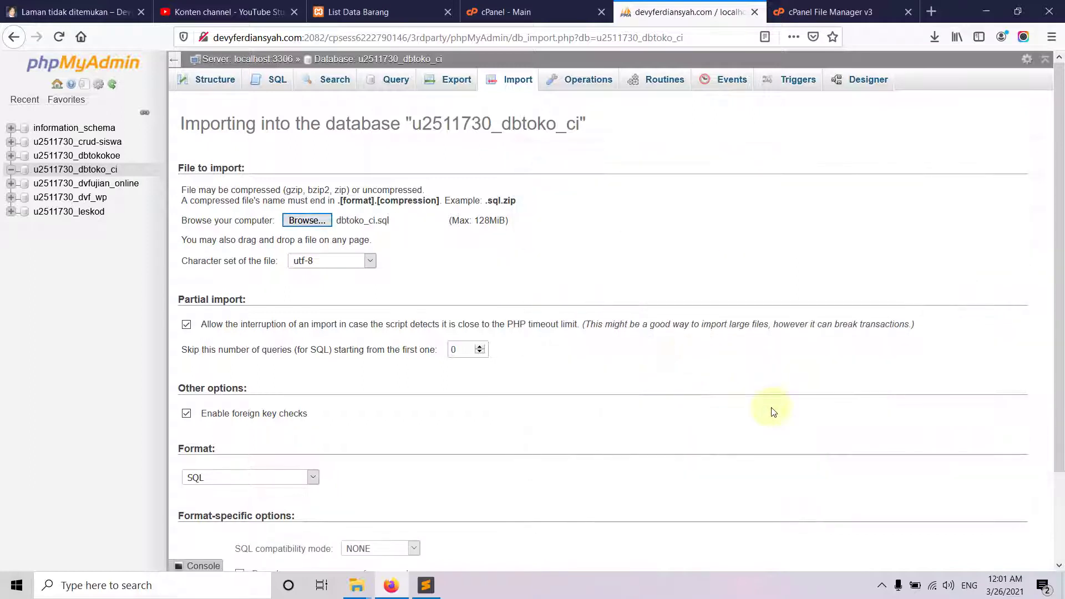
- Run the import and browse the barang table's Odol row
{"action": "scroll", "coordinate": [422, 355], "scroll_direction": "down", "scroll_amount": 3}
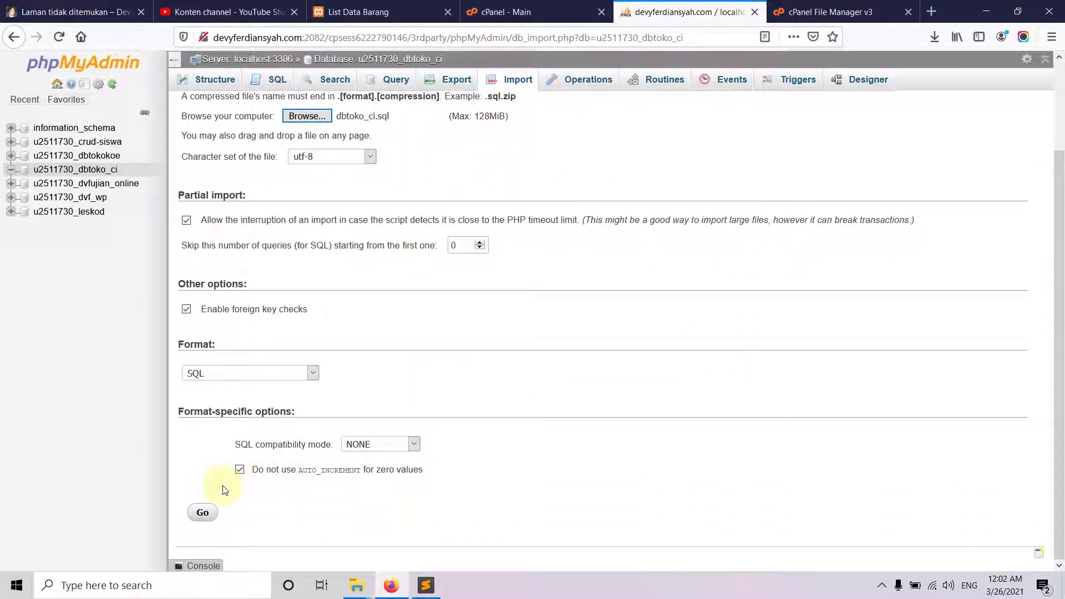
{"action": "left_click", "coordinate": [202, 511]}
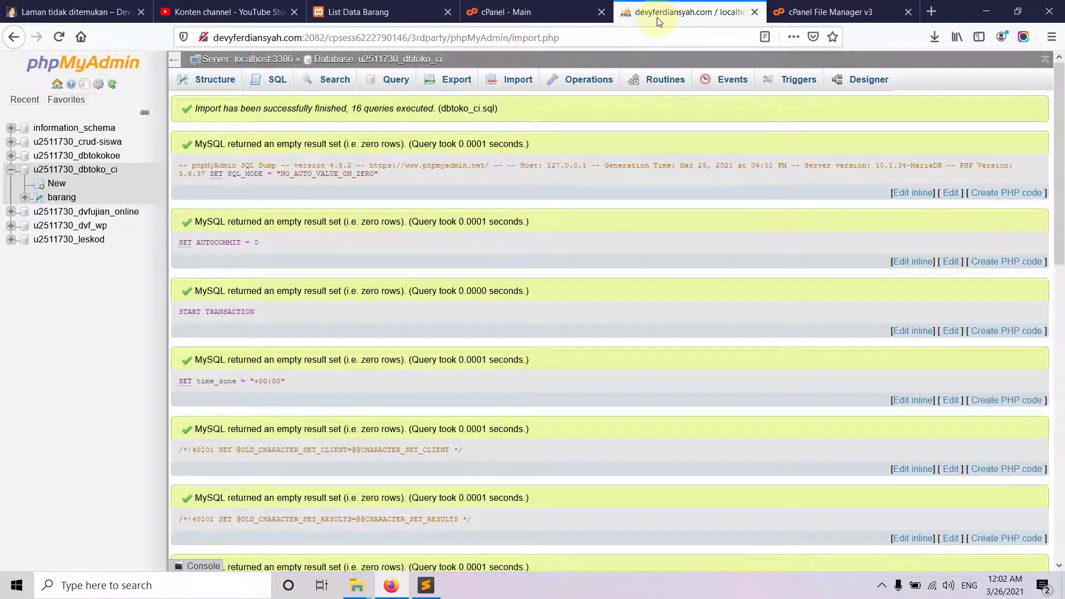
{"action": "left_click", "coordinate": [61, 197]}
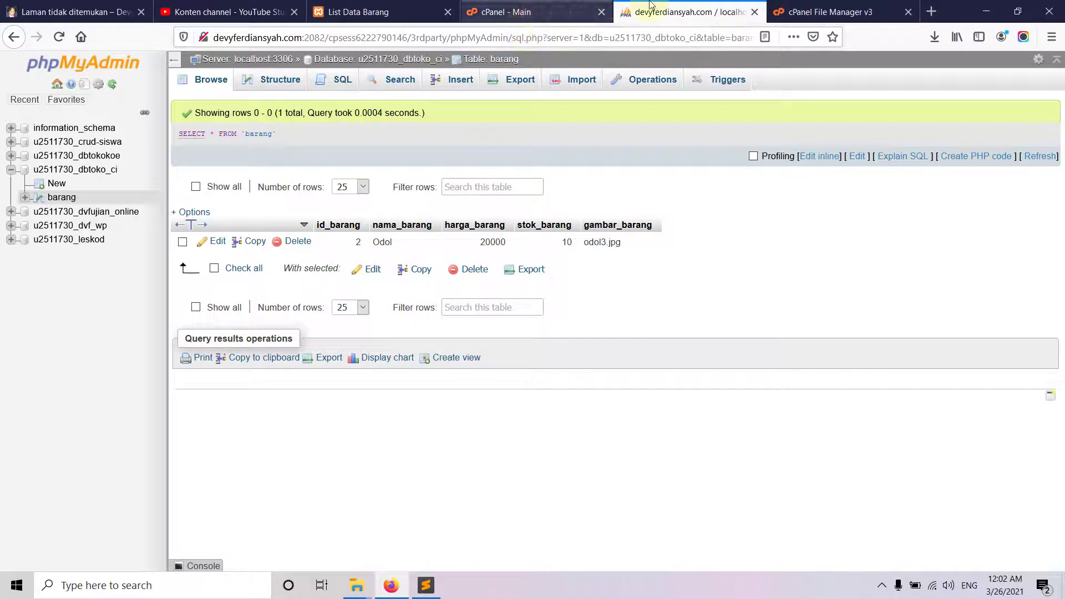
{"action": "left_click", "coordinate": [78, 8]}
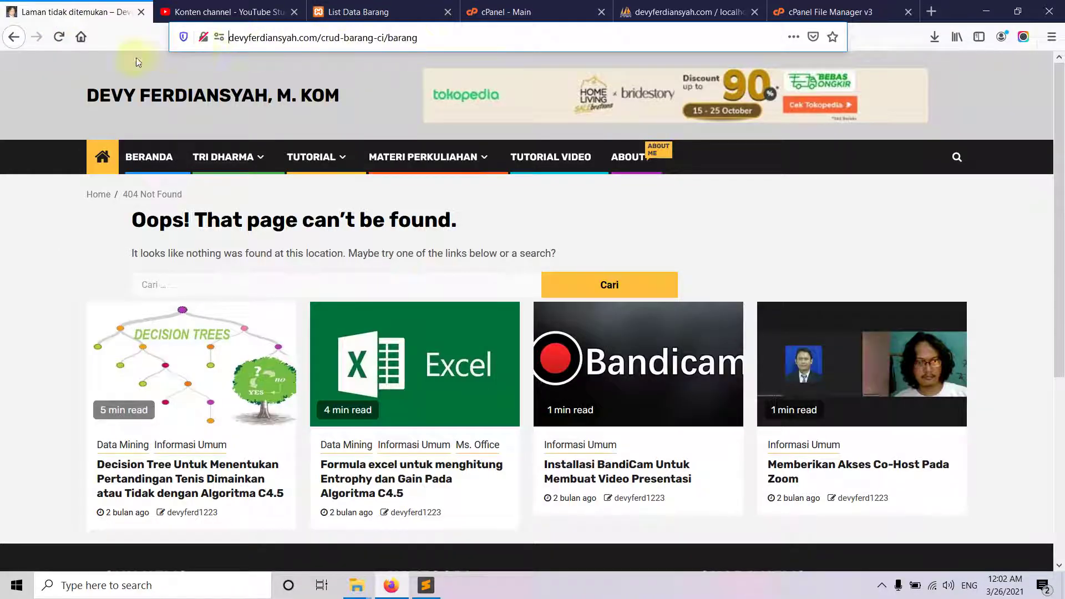
- Reload the live crud-barang-ci page and select the missing Barang_model name in its error
{"action": "left_click", "coordinate": [59, 37]}
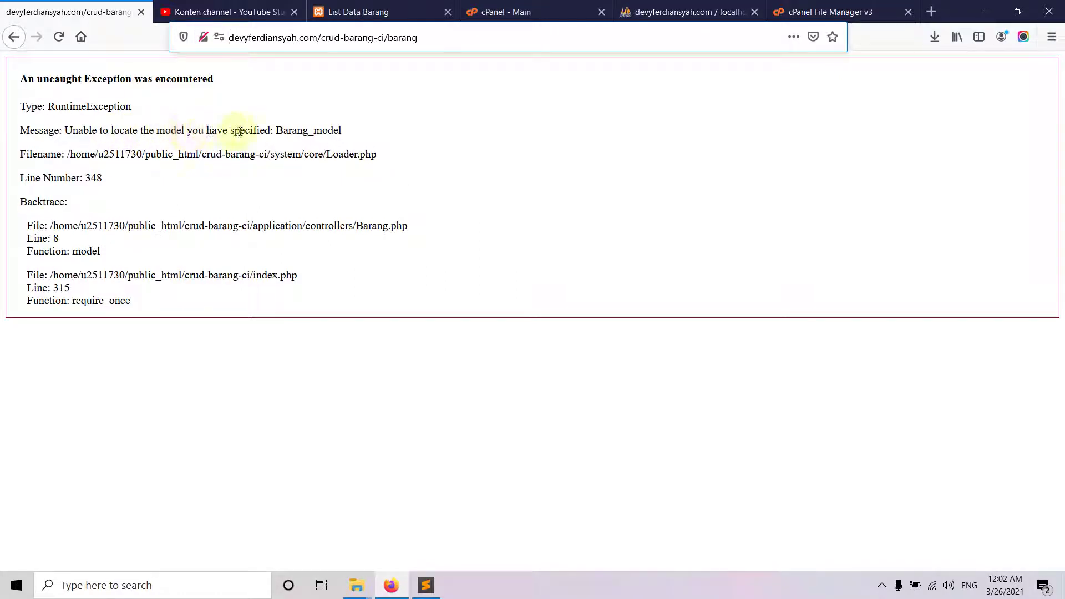
{"action": "double_click", "coordinate": [294, 128]}
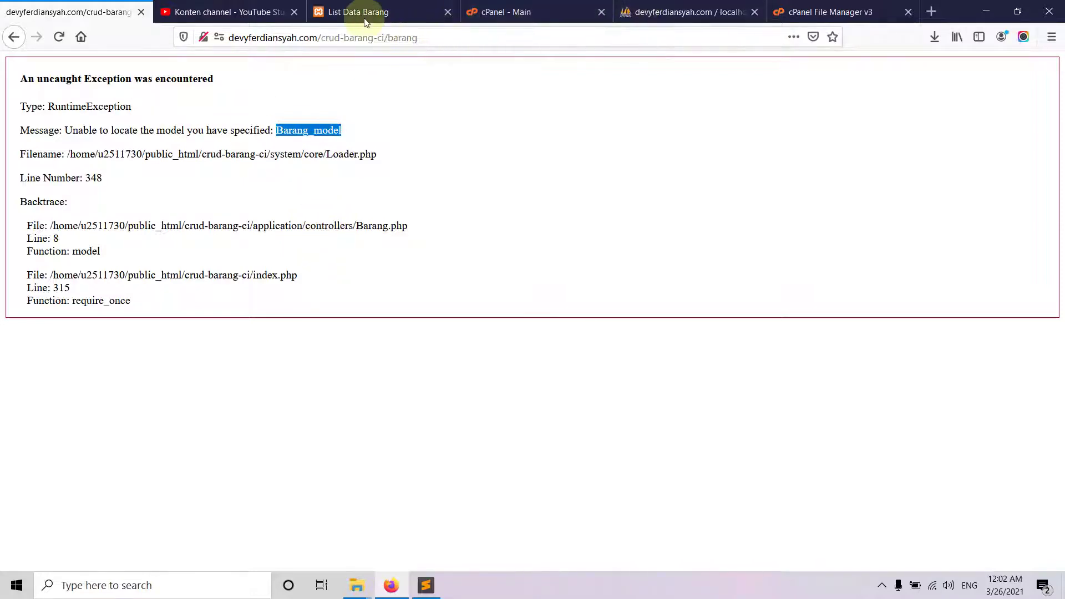
{"action": "left_click", "coordinate": [810, 11]}
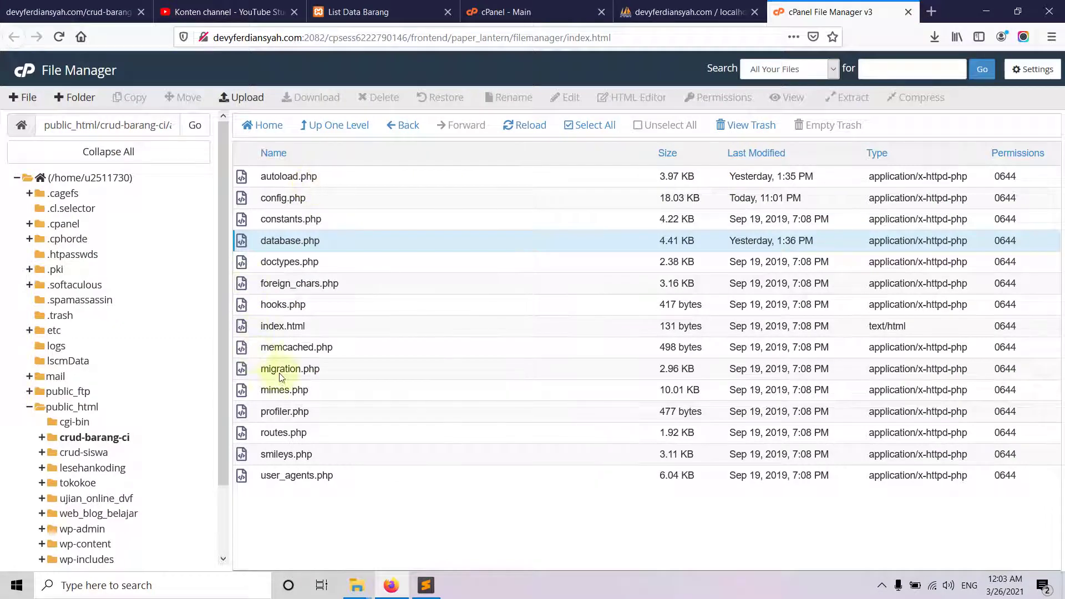
- Open the hosted application/controllers/Barang.php in the File Manager code editor
{"action": "left_click", "coordinate": [319, 126]}
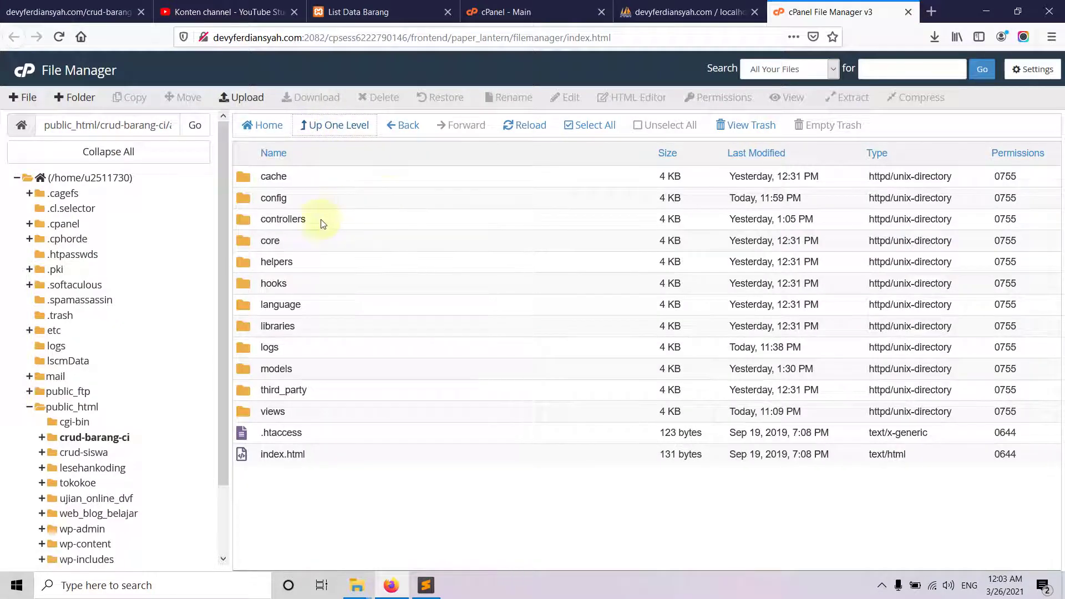
{"action": "double_click", "coordinate": [247, 222]}
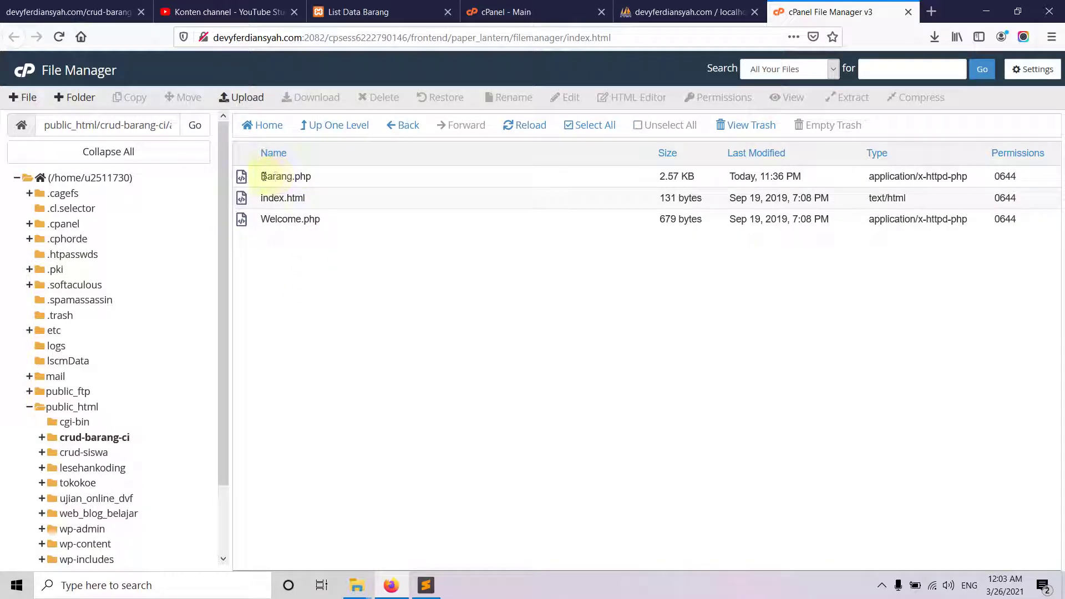
{"action": "double_click", "coordinate": [245, 178]}
{"action": "left_click", "coordinate": [649, 347]}
{"action": "right_click", "coordinate": [239, 180]}
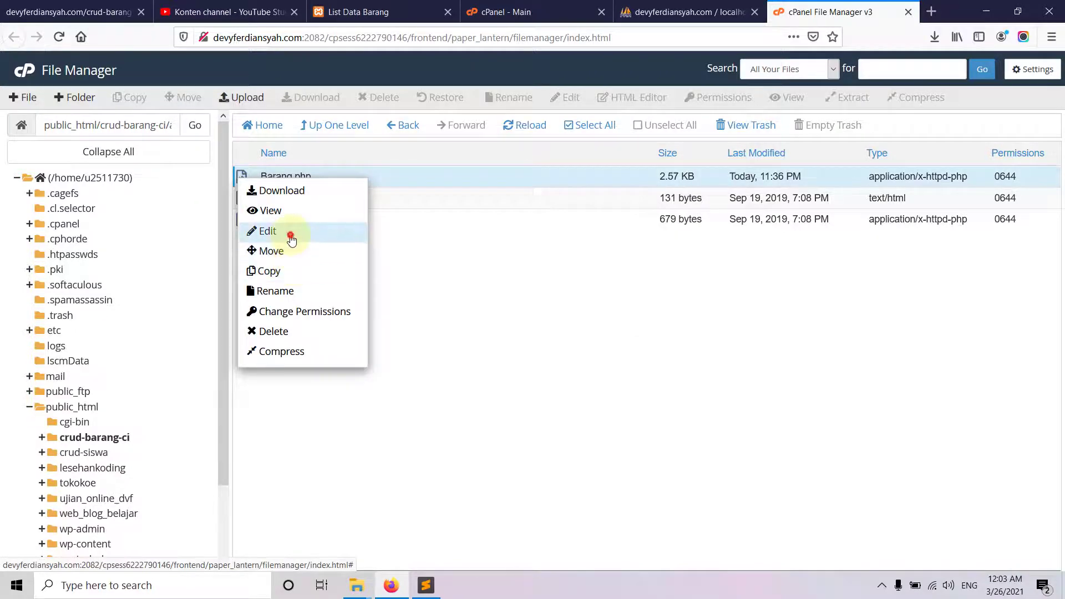
{"action": "left_click", "coordinate": [291, 233]}
{"action": "left_click", "coordinate": [659, 419]}
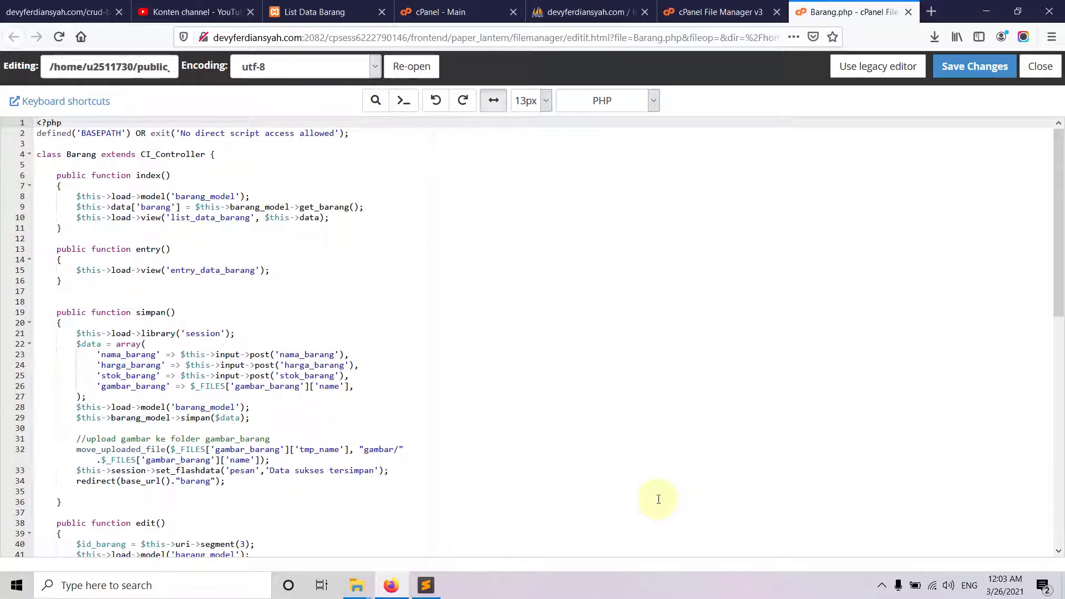
- Check the local application/models folder, then scroll through the hosted Barang.php
{"action": "key", "text": "alt+Tab"}
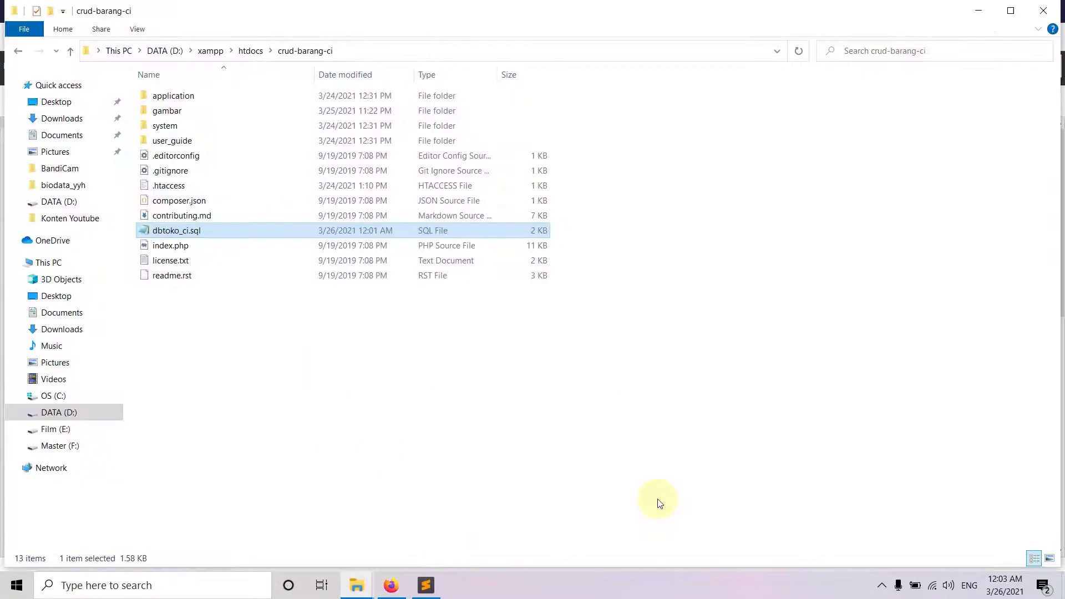
{"action": "left_click", "coordinate": [183, 99]}
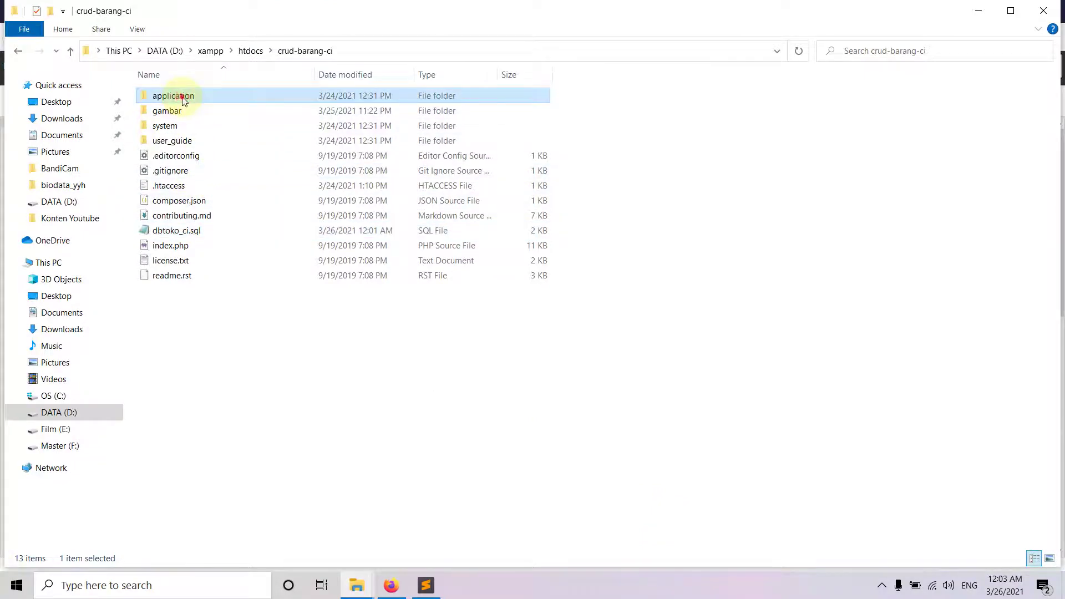
{"action": "double_click", "coordinate": [183, 98]}
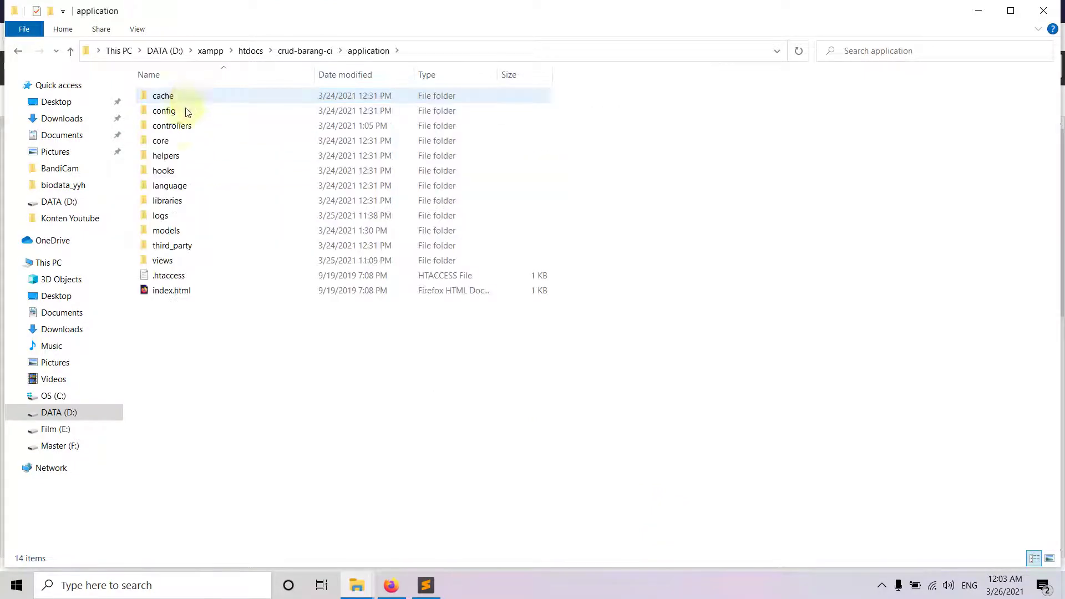
{"action": "double_click", "coordinate": [175, 232]}
{"action": "key", "text": "alt+Tab"}
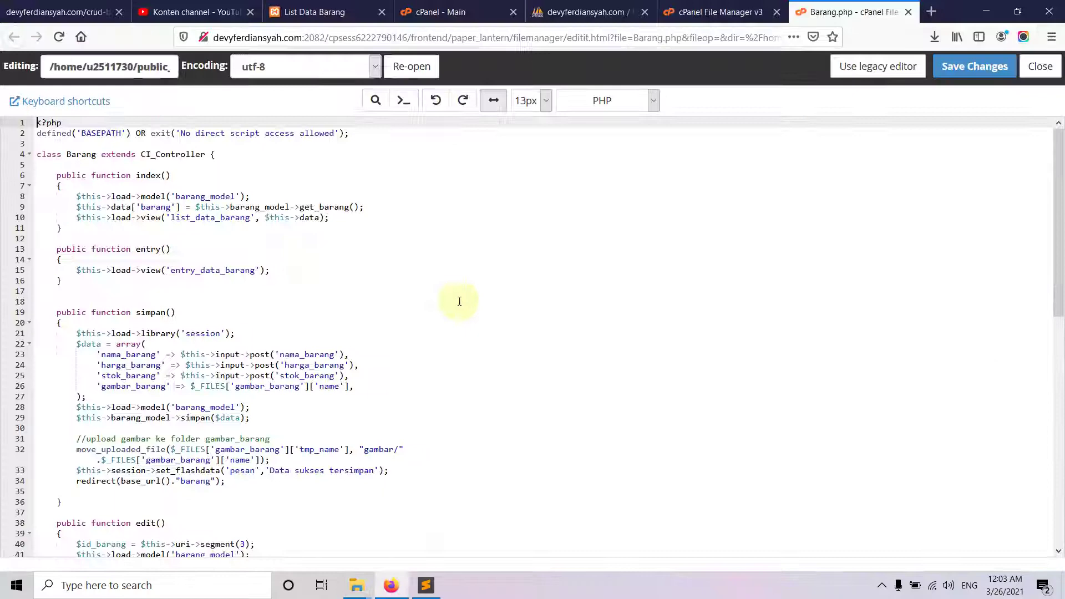
{"action": "scroll", "coordinate": [487, 348], "scroll_direction": "down", "scroll_amount": 2}
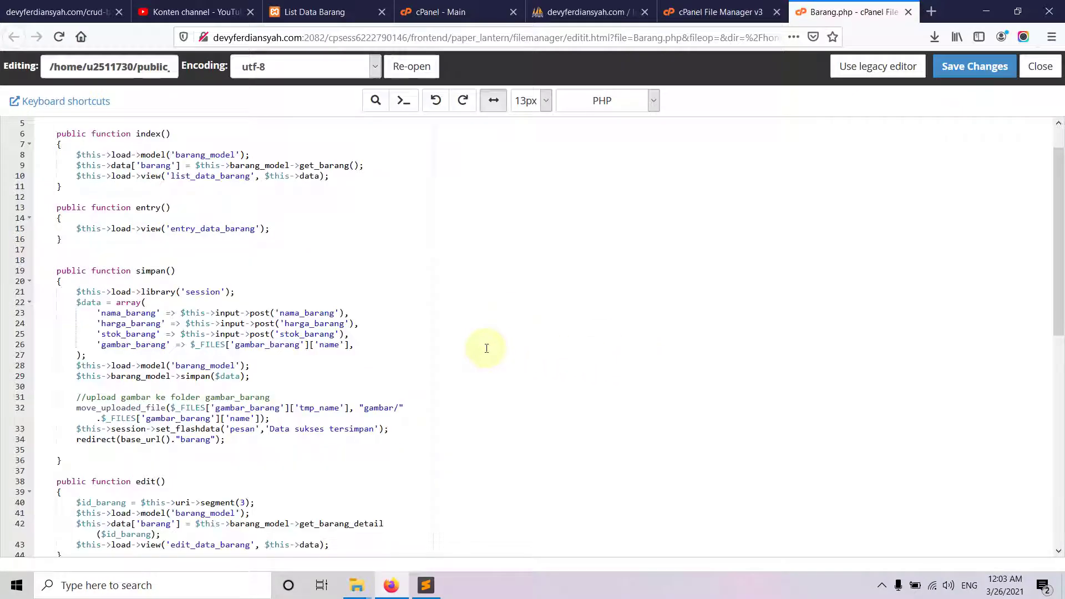
{"action": "scroll", "coordinate": [486, 348], "scroll_direction": "down", "scroll_amount": 2}
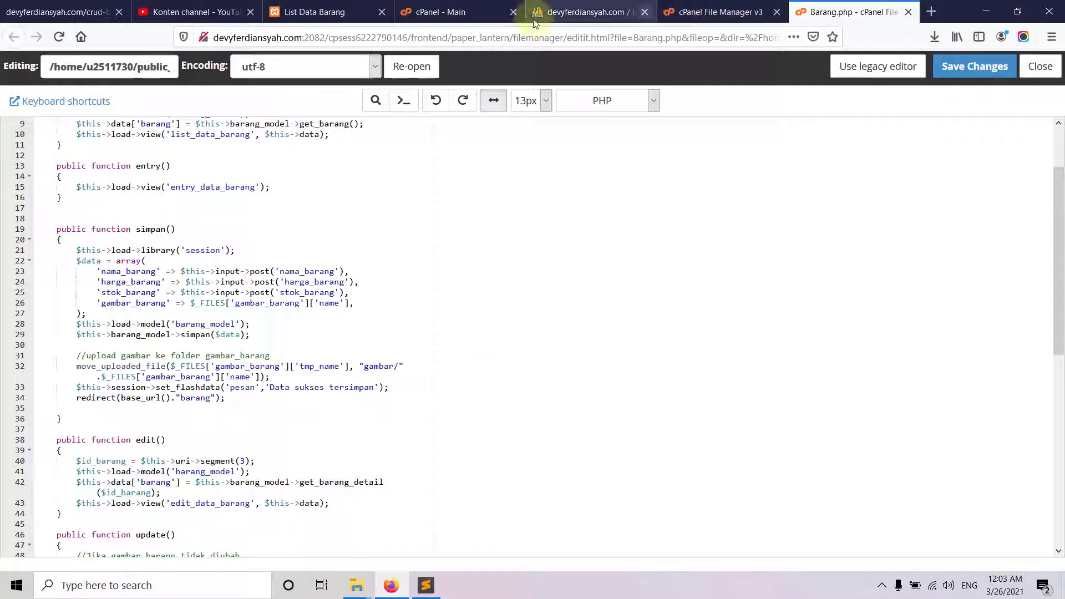
- Select line 8's load->model('barang_model') call in the local Barang controller
{"action": "left_click", "coordinate": [299, 11]}
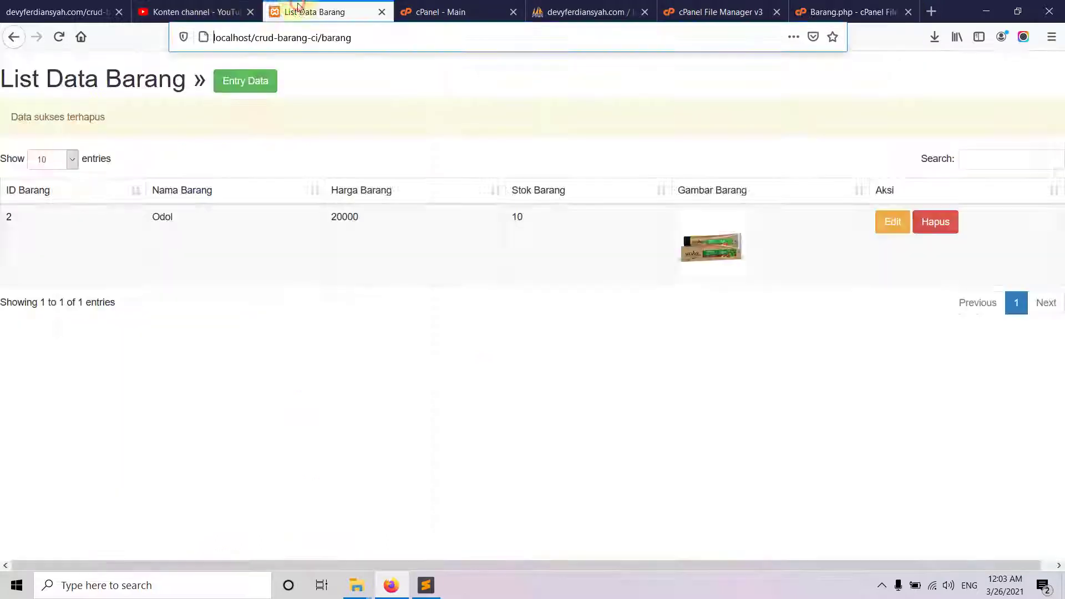
{"action": "left_click", "coordinate": [62, 6]}
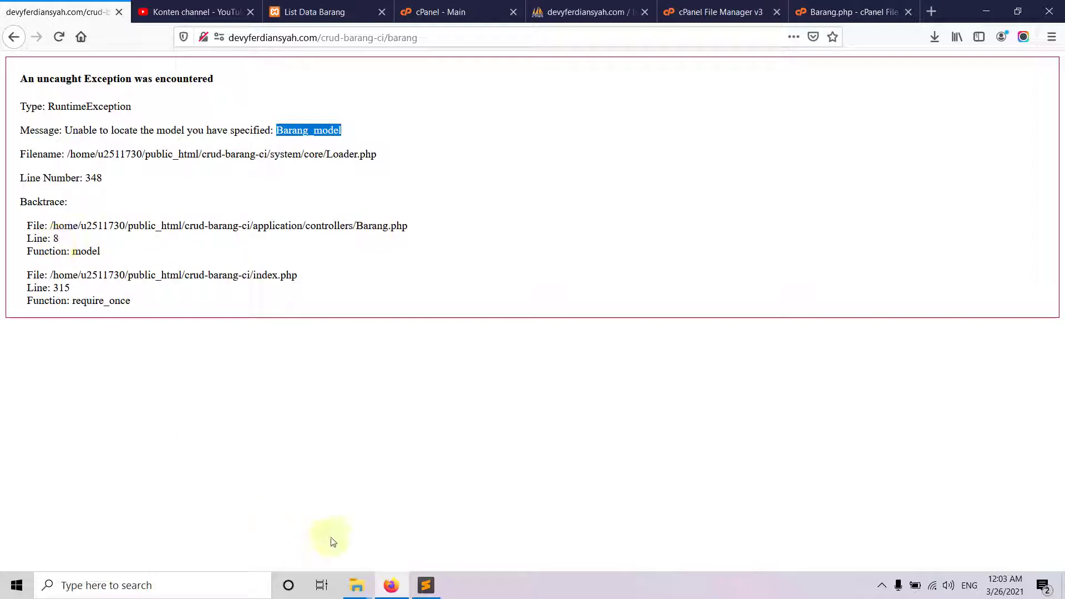
{"action": "left_click", "coordinate": [438, 595]}
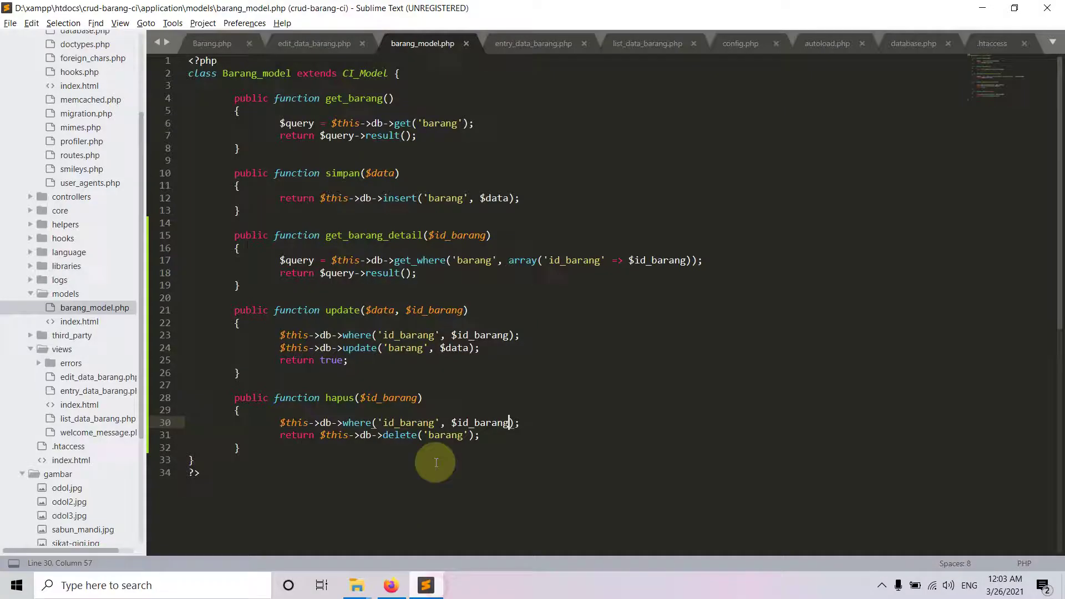
{"action": "left_click", "coordinate": [219, 43]}
{"action": "scroll", "coordinate": [239, 138], "scroll_direction": "up", "scroll_amount": 15}
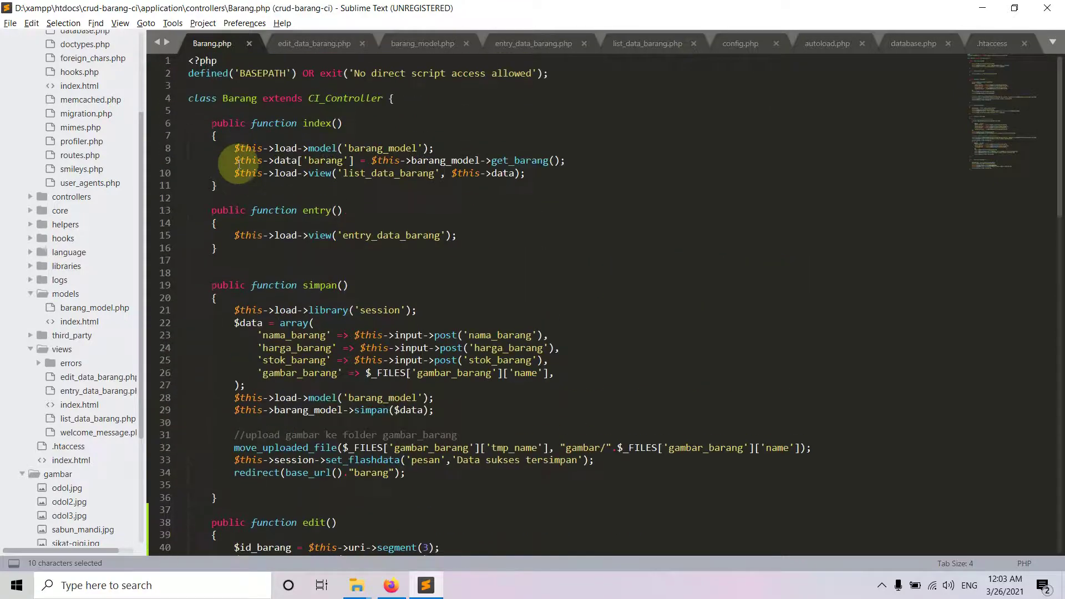
{"action": "left_click", "coordinate": [166, 147]}
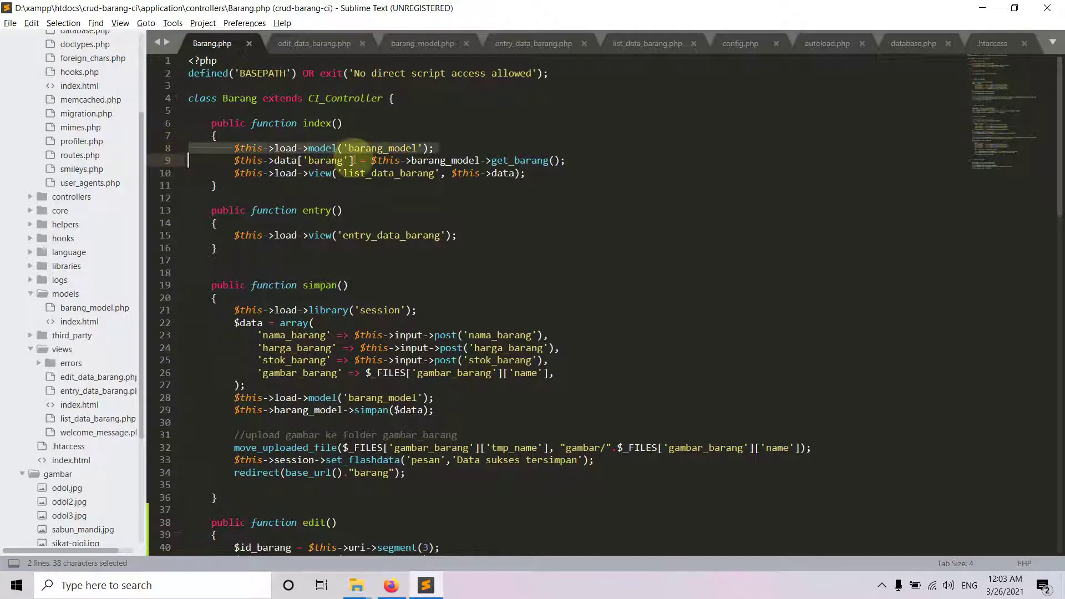
{"action": "left_click", "coordinate": [391, 585]}
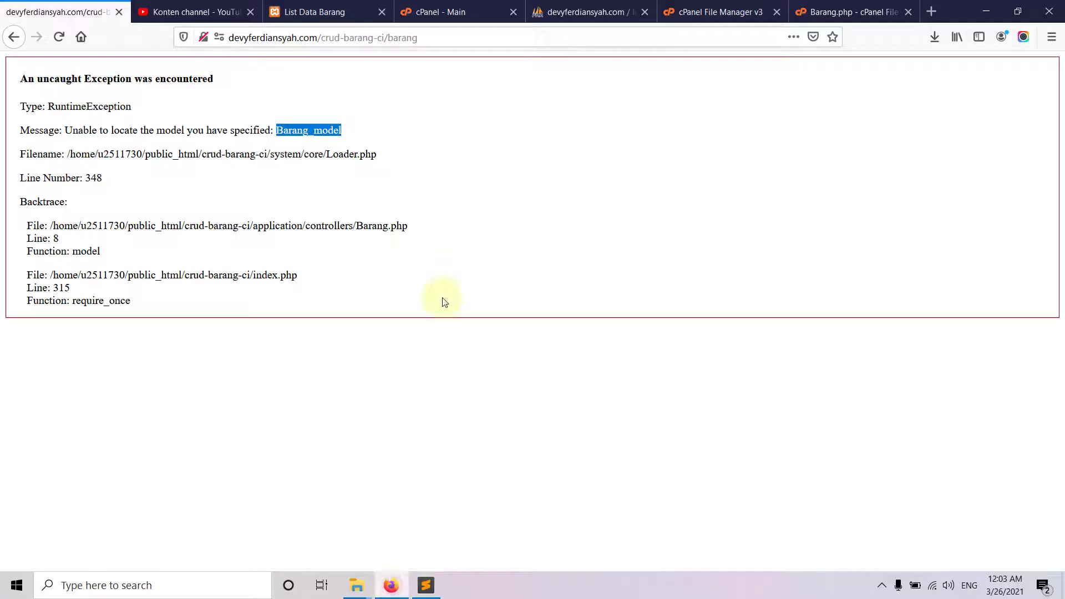
- In hosted Barang.php, test a capital B on line 8's model name, then revert it to lowercase 'barang_model'
{"action": "left_click", "coordinate": [849, 11]}
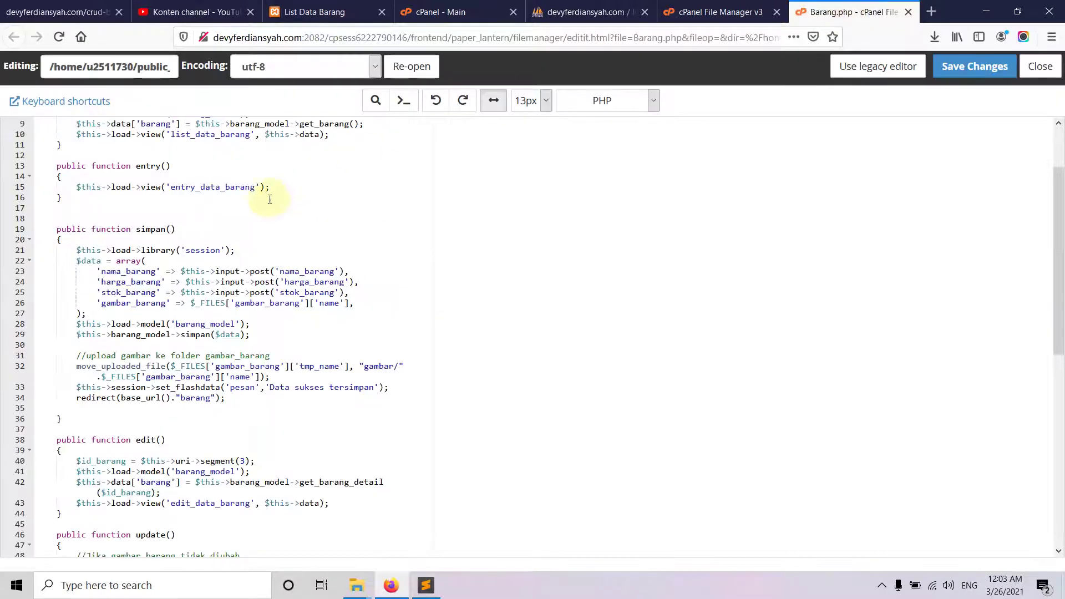
{"action": "scroll", "coordinate": [239, 197], "scroll_direction": "up", "scroll_amount": 3}
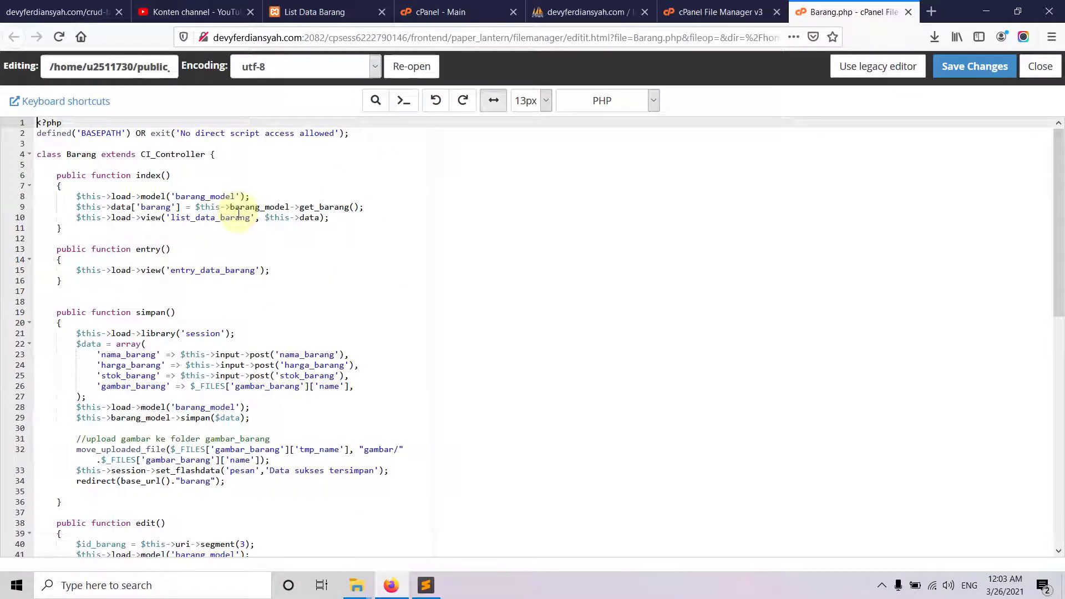
{"action": "left_click", "coordinate": [184, 197]}
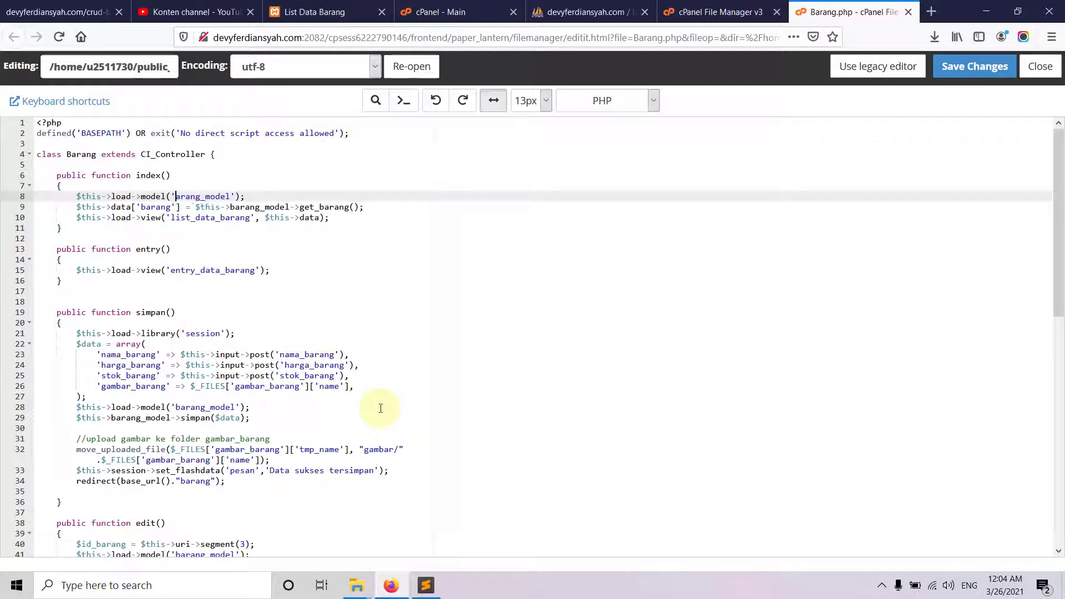
{"action": "type", "text": "B"}
{"action": "key", "text": "BackSpace"}
{"action": "type", "text": "b"}
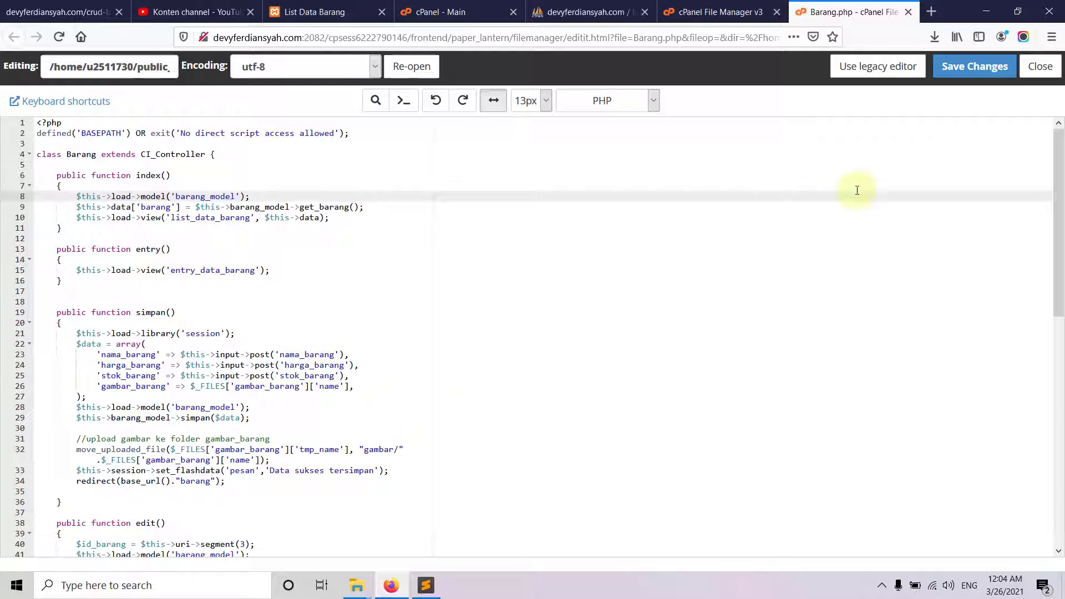
- Save the hosted Barang.php and go back up to the application folder in File Manager
{"action": "left_click", "coordinate": [975, 66]}
{"action": "left_click", "coordinate": [731, 11]}
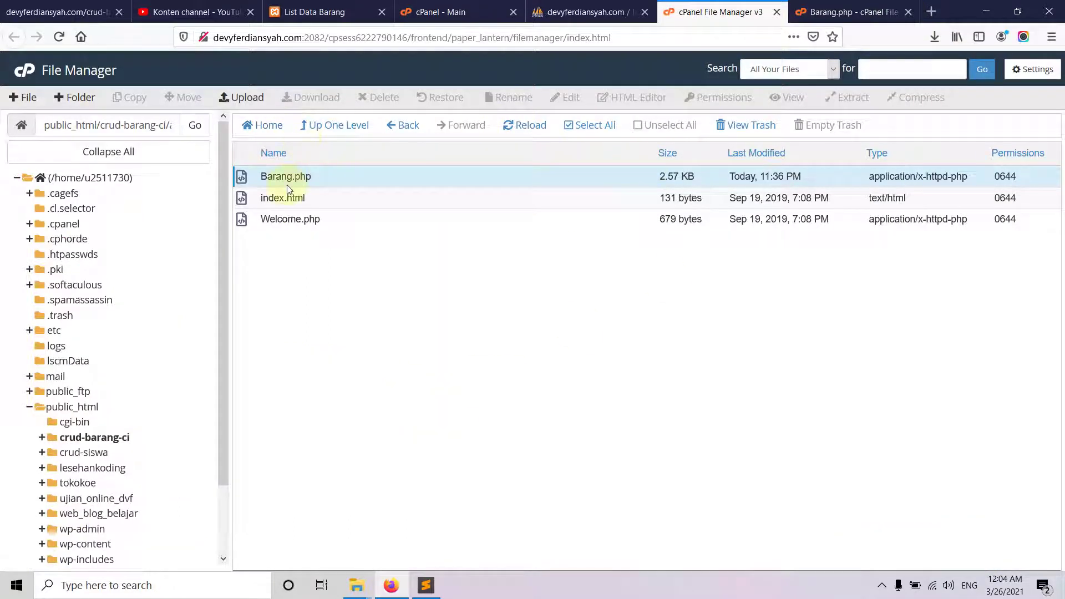
{"action": "left_click", "coordinate": [331, 124]}
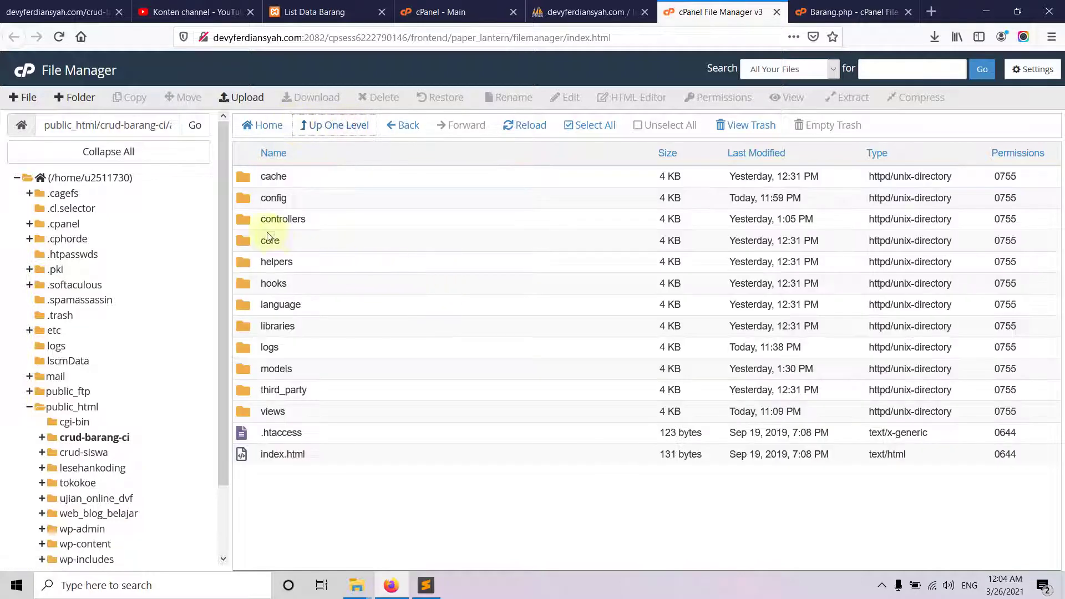
- Rename models/barang_model.php to Barang_model.php on the hosting server
{"action": "double_click", "coordinate": [252, 369]}
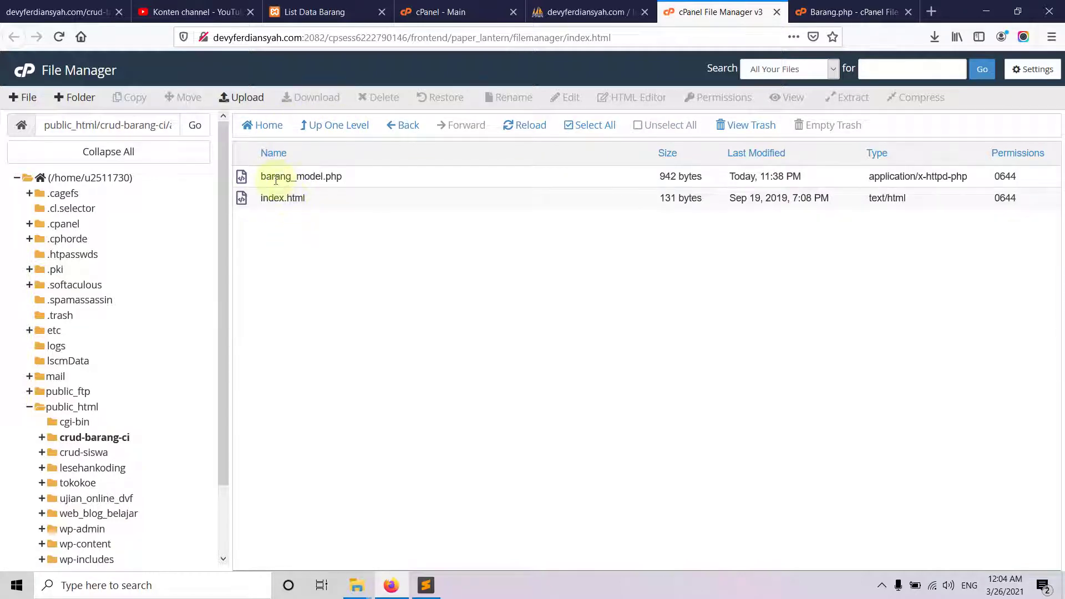
{"action": "right_click", "coordinate": [276, 179]}
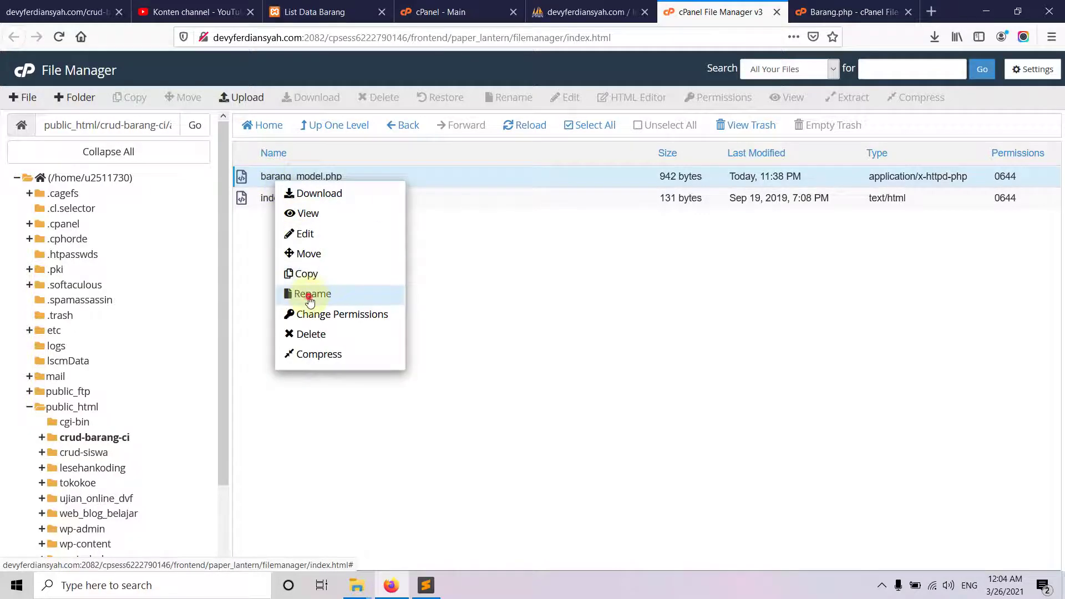
{"action": "left_click", "coordinate": [310, 295]}
{"action": "left_click_drag", "start_coordinate": [394, 324], "coordinate": [374, 329]}
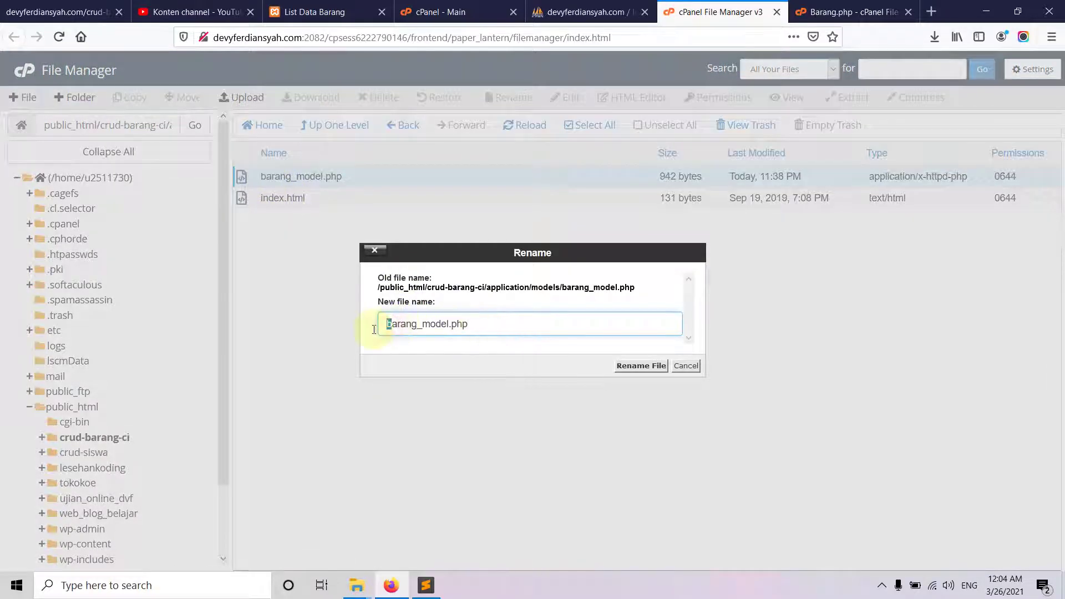
{"action": "type", "text": "B"}
{"action": "left_click", "coordinate": [629, 366]}
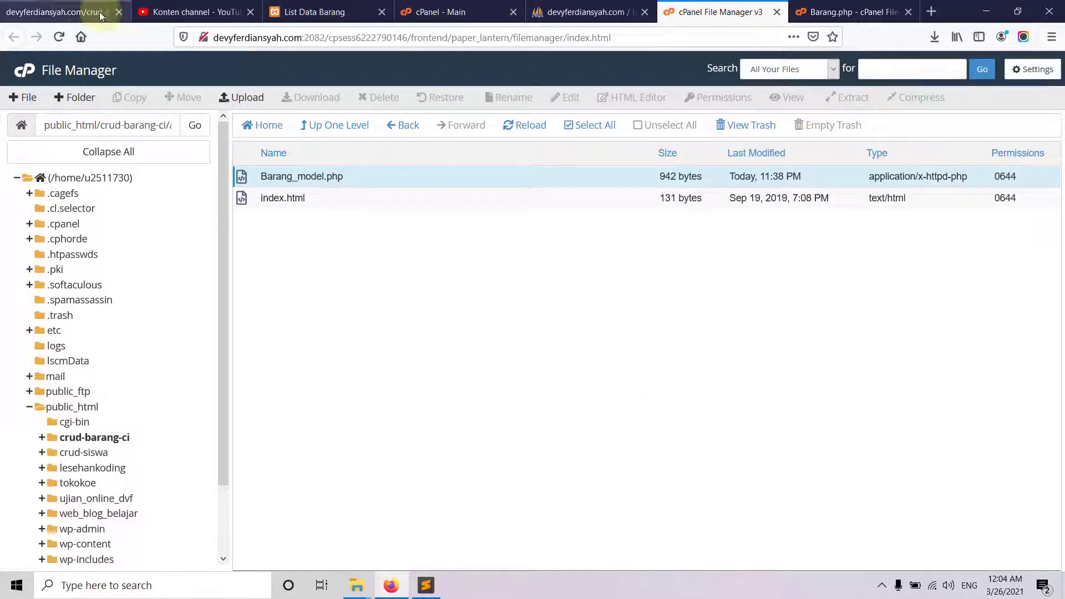
{"action": "left_click", "coordinate": [101, 16]}
- Reload the live crud-barang-ci app and open the Entry Data form
{"action": "left_click", "coordinate": [58, 37]}
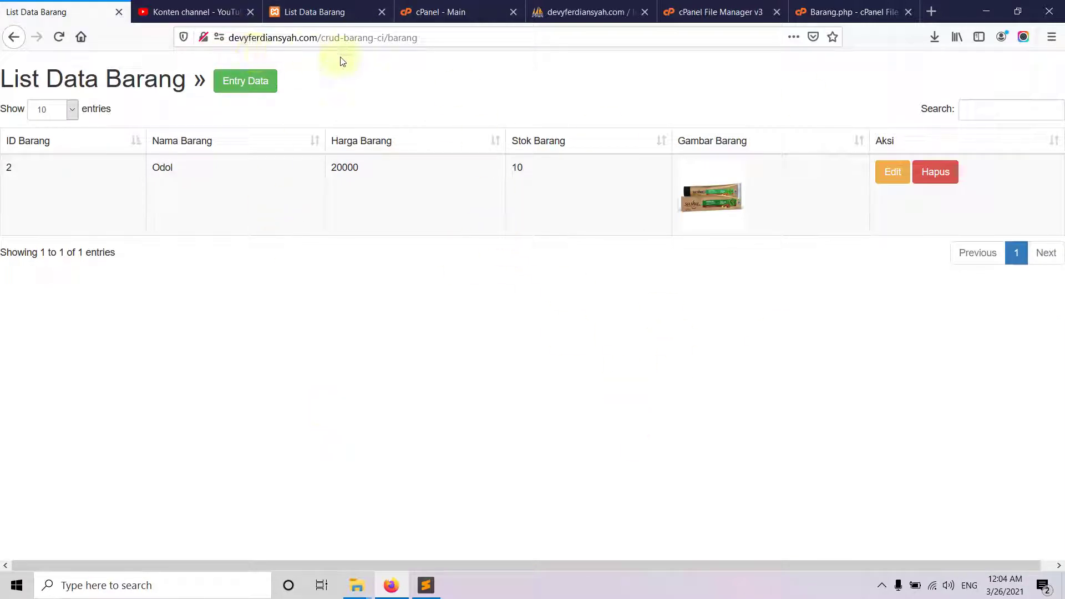
{"action": "left_click", "coordinate": [245, 82]}
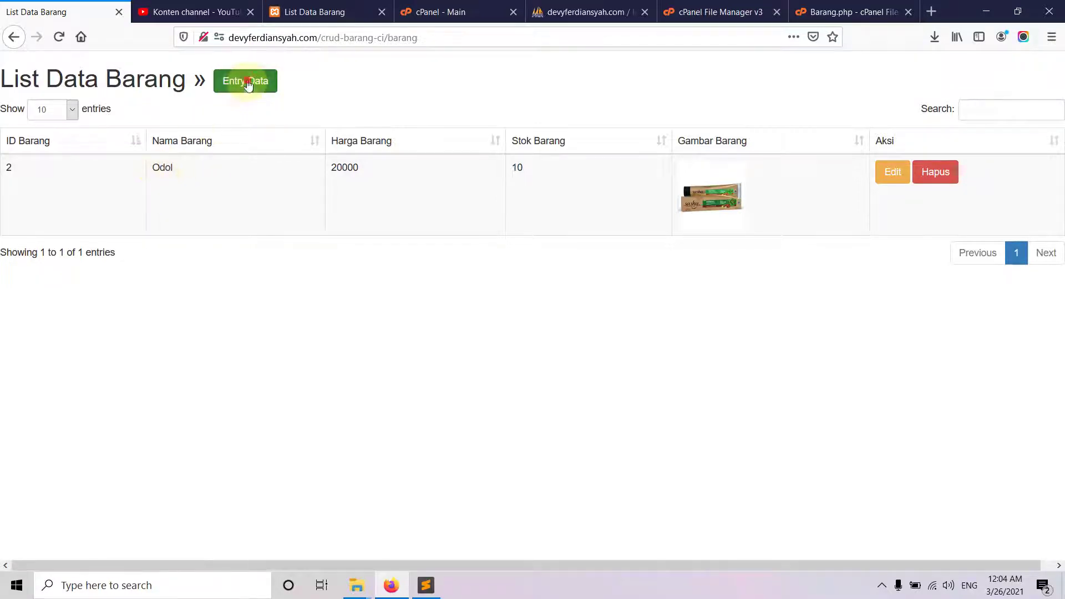
{"action": "double_click", "coordinate": [267, 38]}
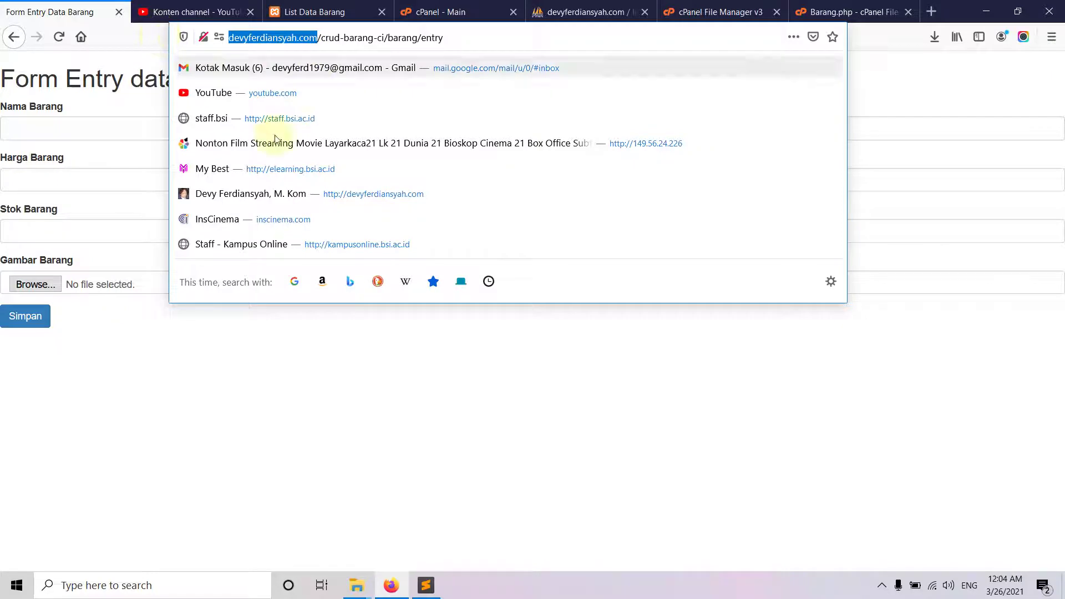
{"action": "left_click", "coordinate": [228, 398]}
- Fill in the new item as Sikat Gigi with price 20000 and stock 11
{"action": "left_click", "coordinate": [78, 130]}
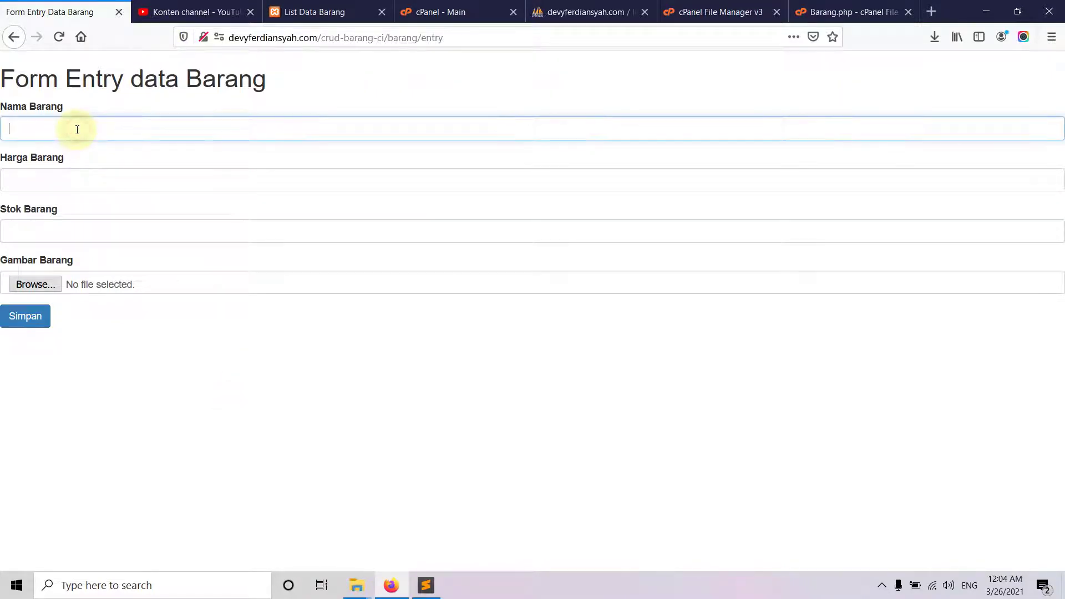
{"action": "left_click", "coordinate": [77, 130]}
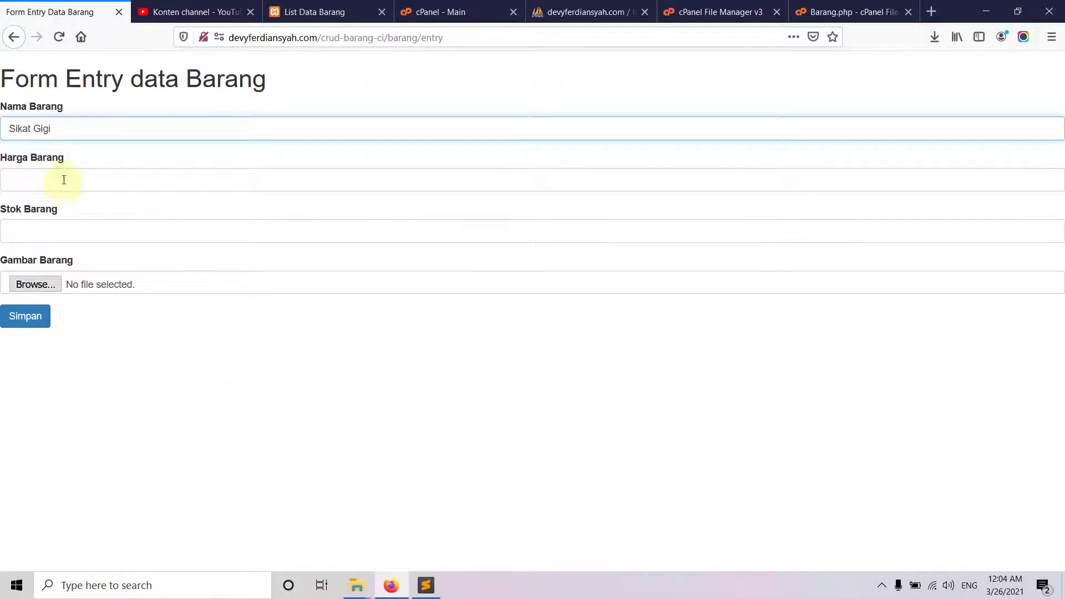
{"action": "left_click", "coordinate": [63, 179]}
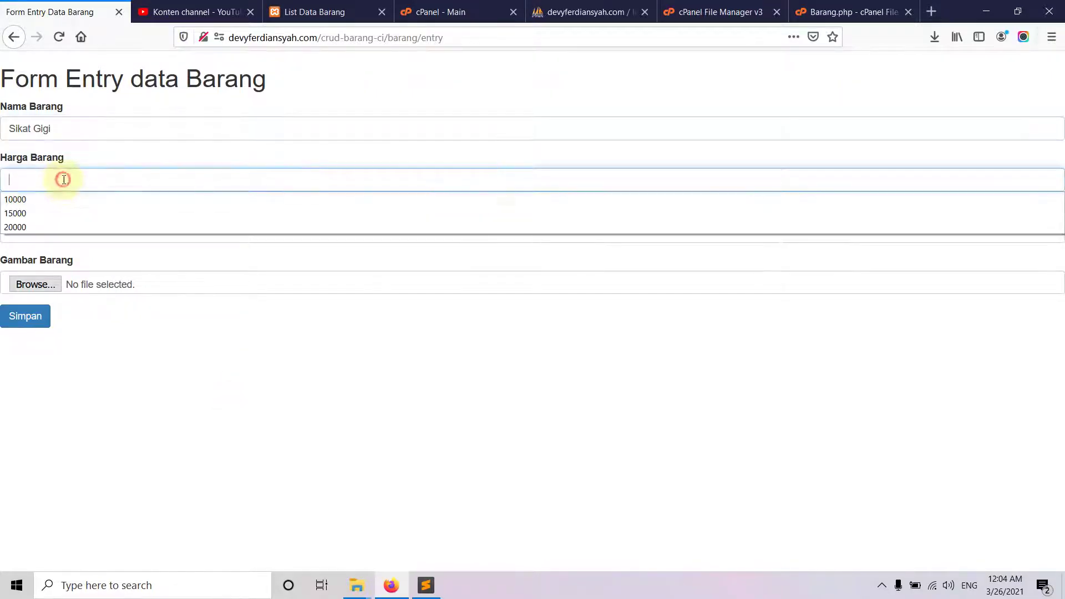
{"action": "left_click", "coordinate": [49, 227]}
{"action": "left_click", "coordinate": [47, 228]}
{"action": "left_click", "coordinate": [35, 279]}
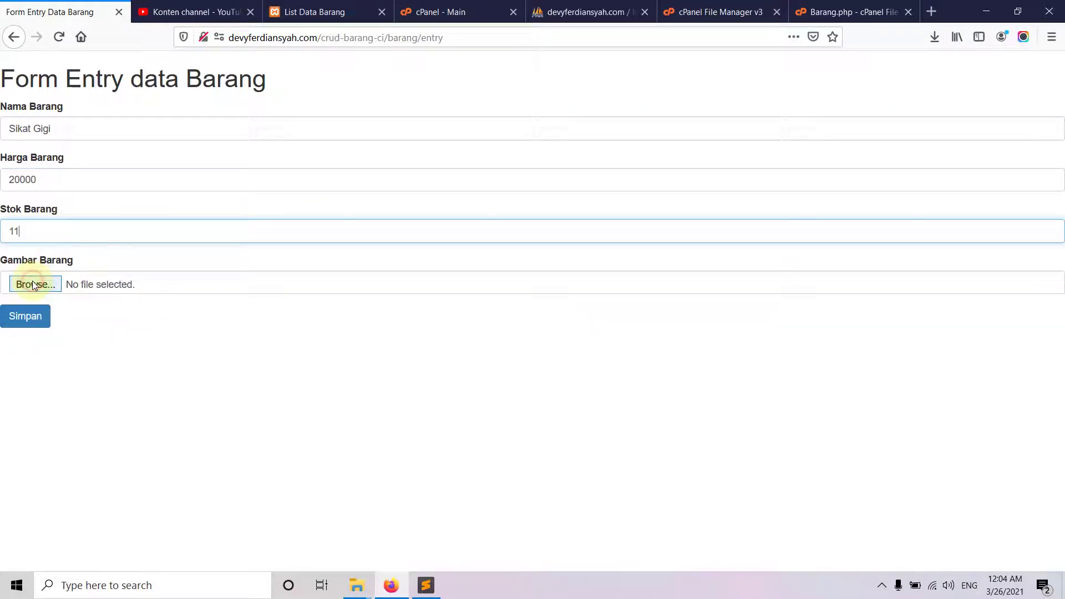
- Attach sikat-gigi.jpg from drive D as the picture and save the Sikat Gigi item
{"action": "left_click", "coordinate": [33, 284]}
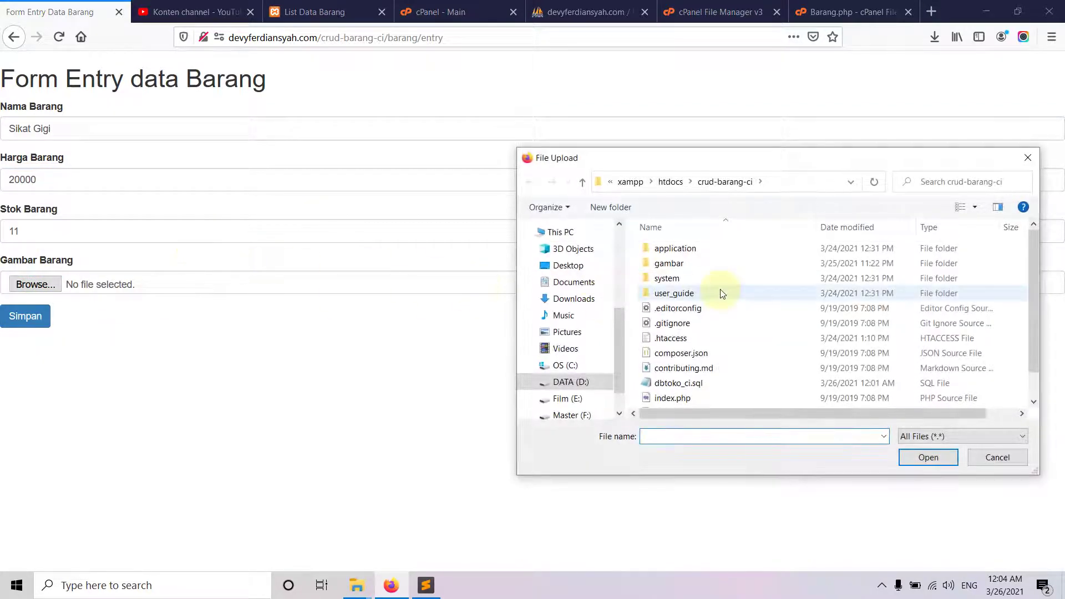
{"action": "left_click", "coordinate": [560, 381]}
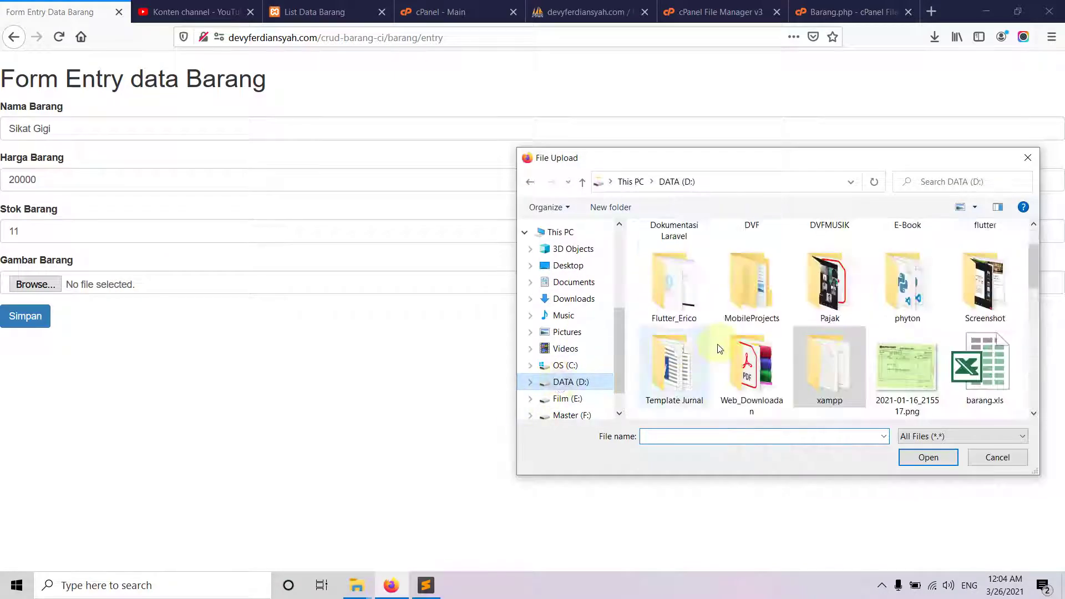
{"action": "scroll", "coordinate": [731, 345], "scroll_direction": "down", "scroll_amount": 5}
{"action": "scroll", "coordinate": [732, 349], "scroll_direction": "down", "scroll_amount": 5}
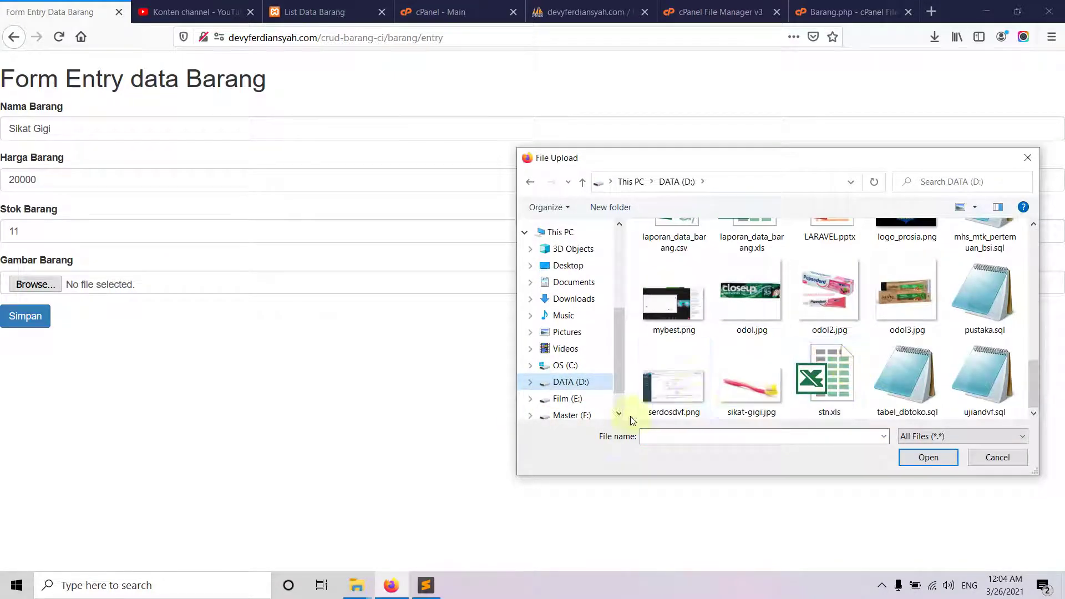
{"action": "double_click", "coordinate": [750, 403]}
{"action": "left_click", "coordinate": [28, 320]}
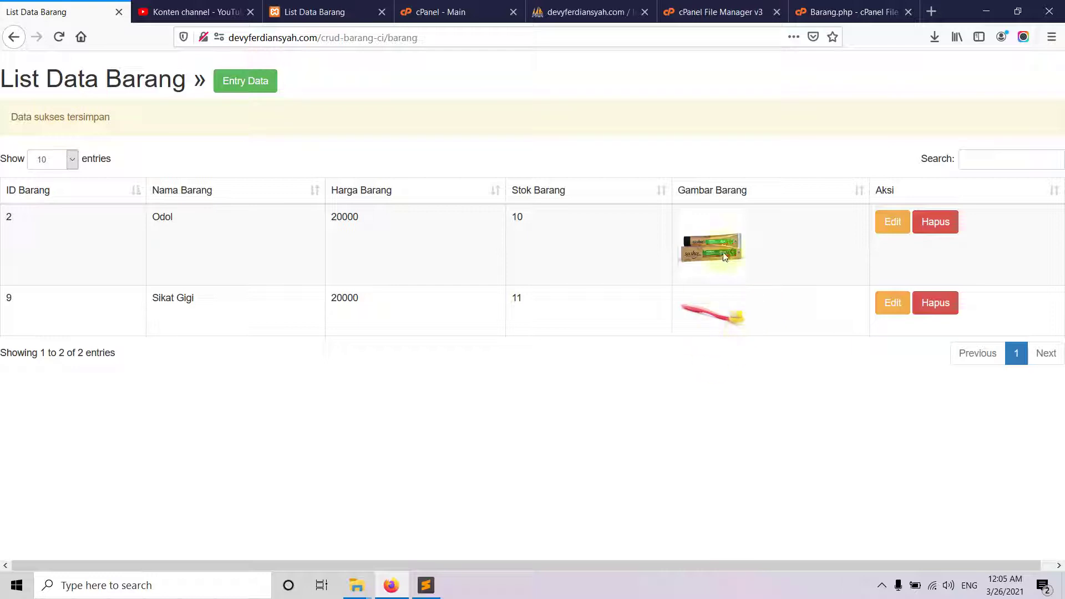
- Start another new item named Sabun Cair with price 25000 and stock 9
{"action": "left_click", "coordinate": [265, 92]}
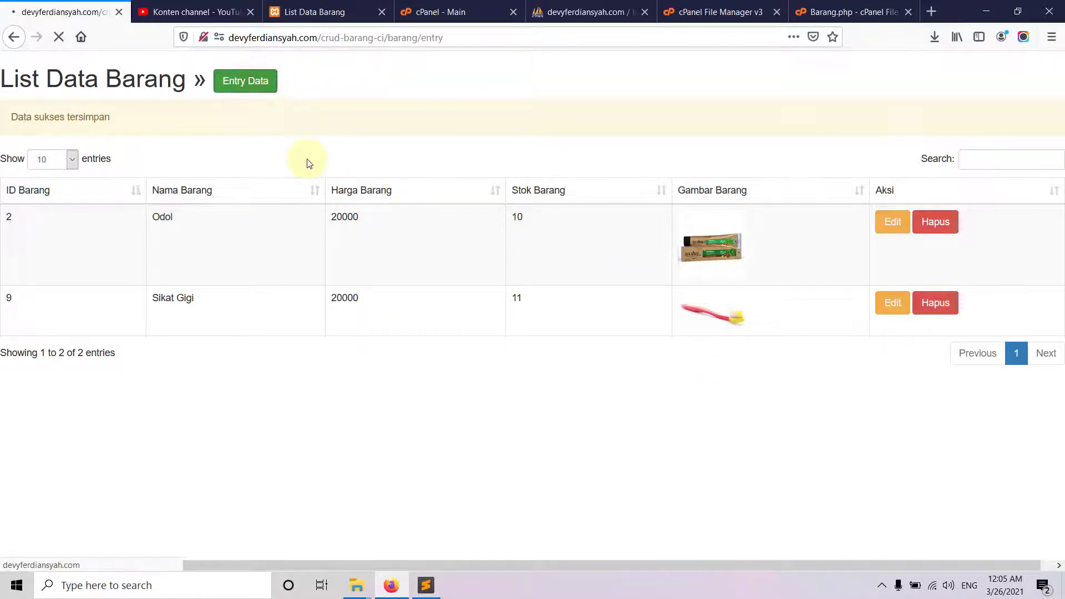
{"action": "left_click", "coordinate": [77, 132]}
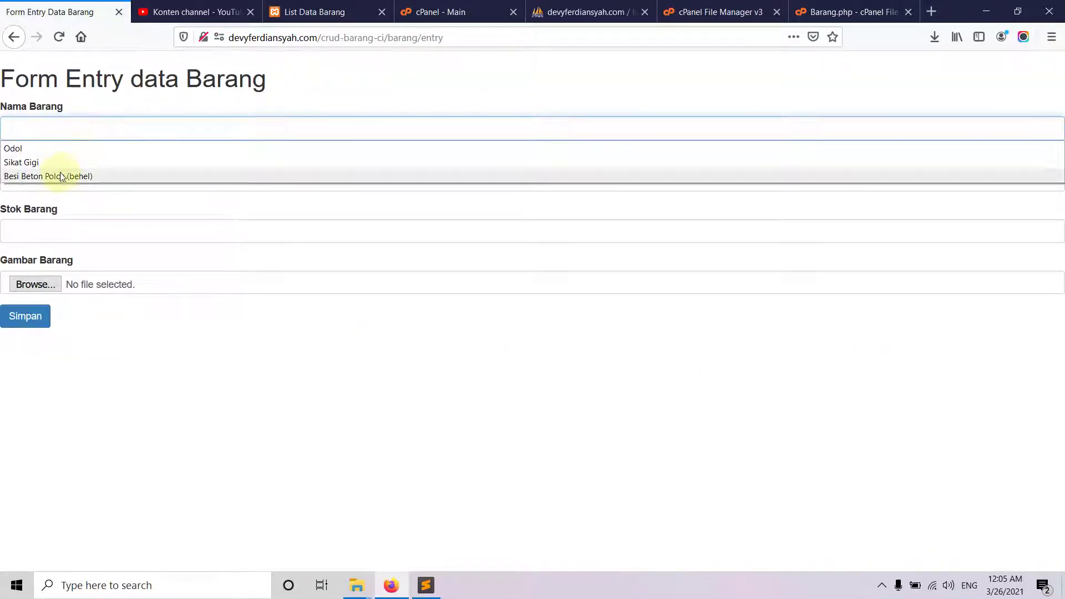
{"action": "type", "text": "Sabun Cair"}
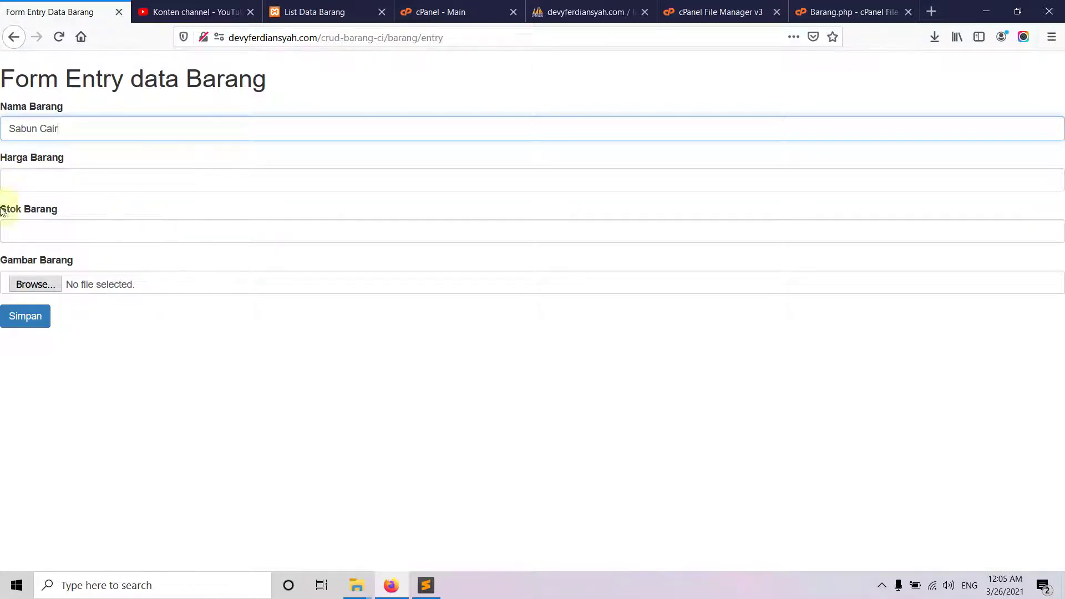
{"action": "left_click", "coordinate": [42, 181]}
{"action": "type", "text": "25000"}
{"action": "left_click", "coordinate": [53, 236]}
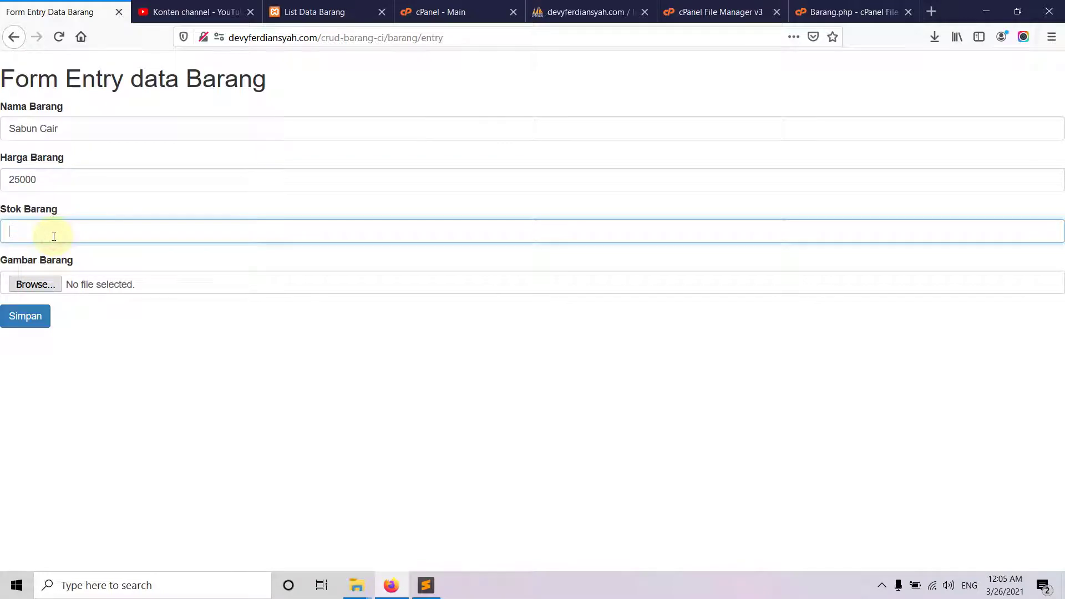
{"action": "type", "text": "9"}
- Search the image file picker on drive D for a suitable item picture
{"action": "left_click", "coordinate": [39, 284]}
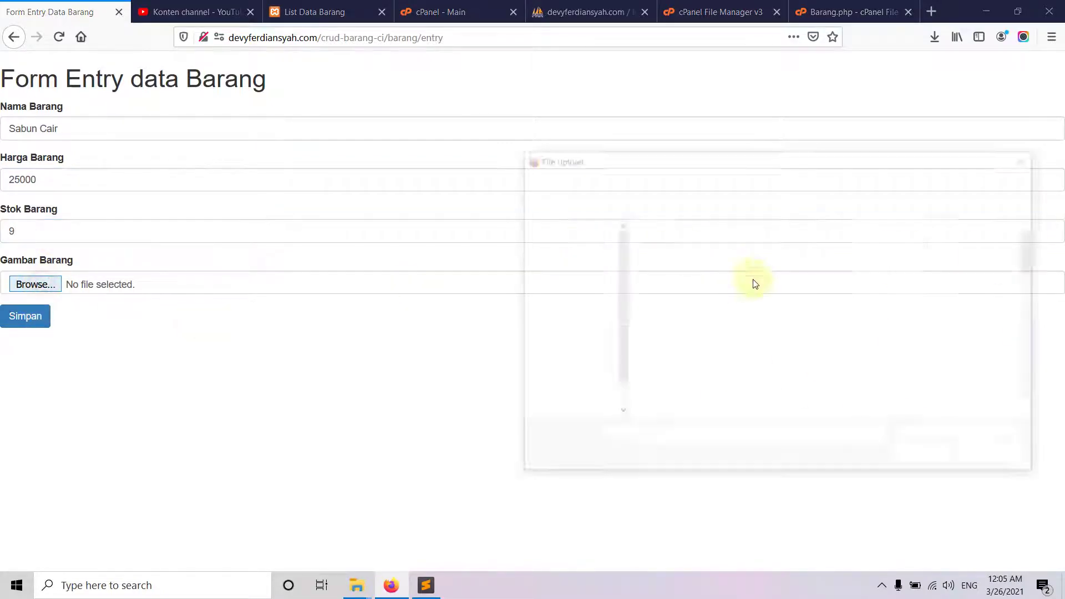
{"action": "scroll", "coordinate": [832, 341], "scroll_direction": "down", "scroll_amount": 10}
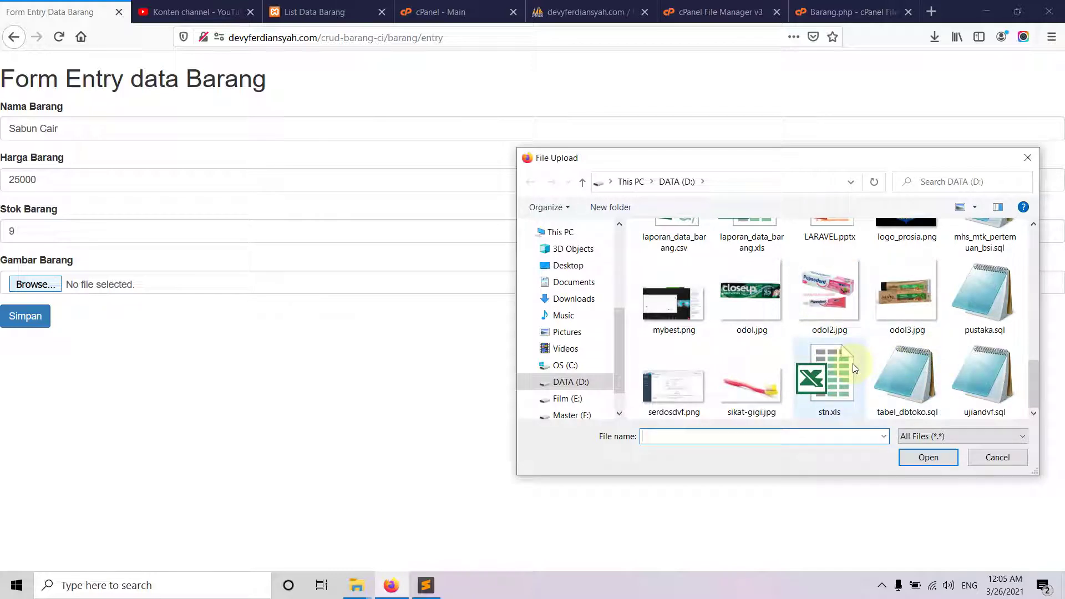
{"action": "scroll", "coordinate": [855, 355], "scroll_direction": "up", "scroll_amount": 1}
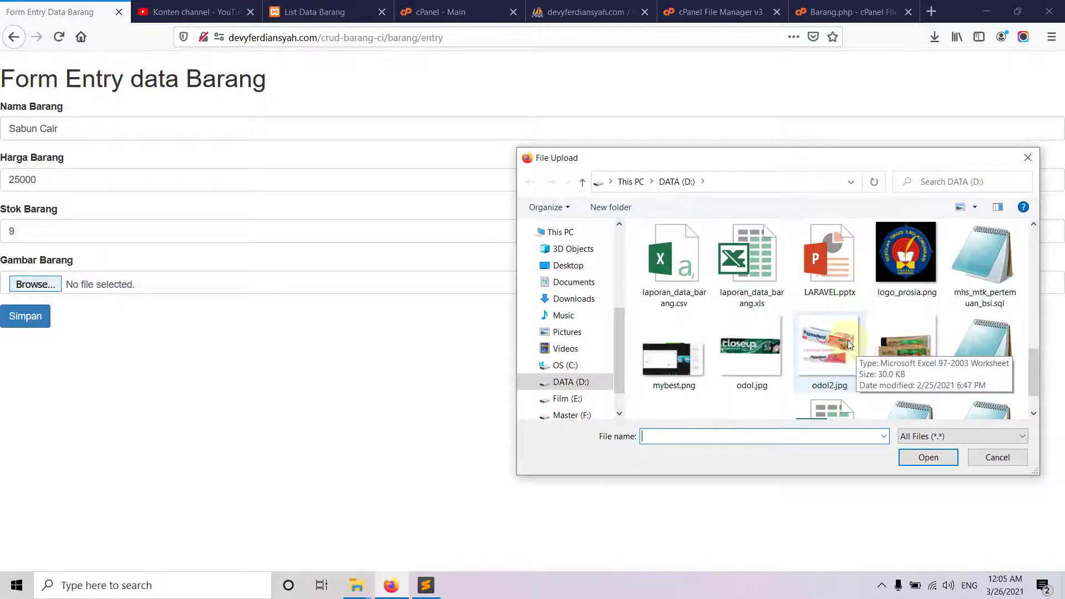
{"action": "scroll", "coordinate": [931, 344], "scroll_direction": "up", "scroll_amount": 4}
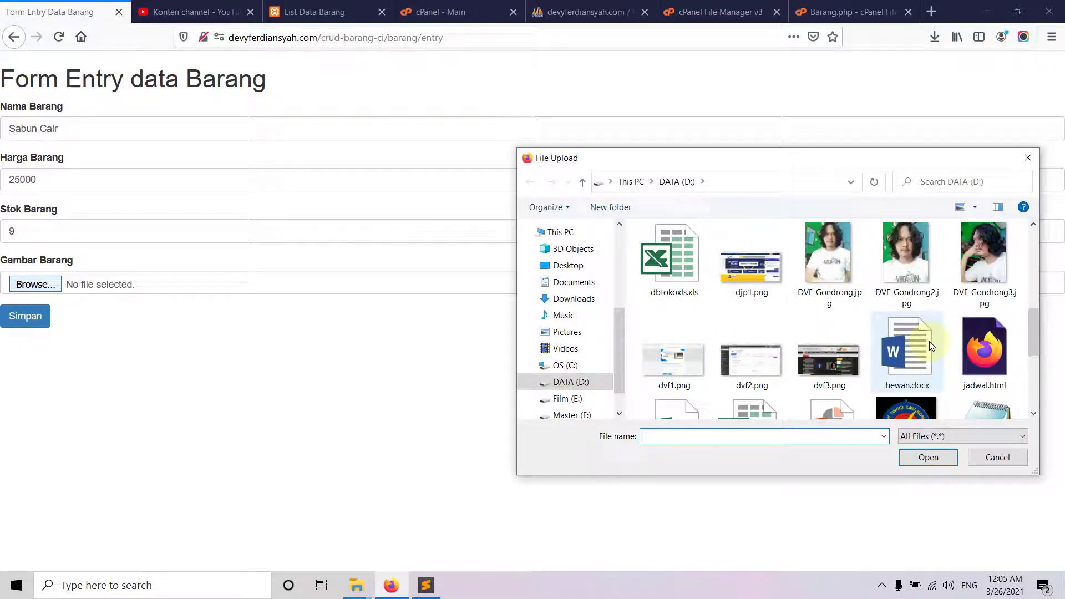
{"action": "scroll", "coordinate": [930, 343], "scroll_direction": "down", "scroll_amount": 3}
{"action": "scroll", "coordinate": [932, 339], "scroll_direction": "up", "scroll_amount": 2}
{"action": "scroll", "coordinate": [936, 336], "scroll_direction": "down", "scroll_amount": 4}
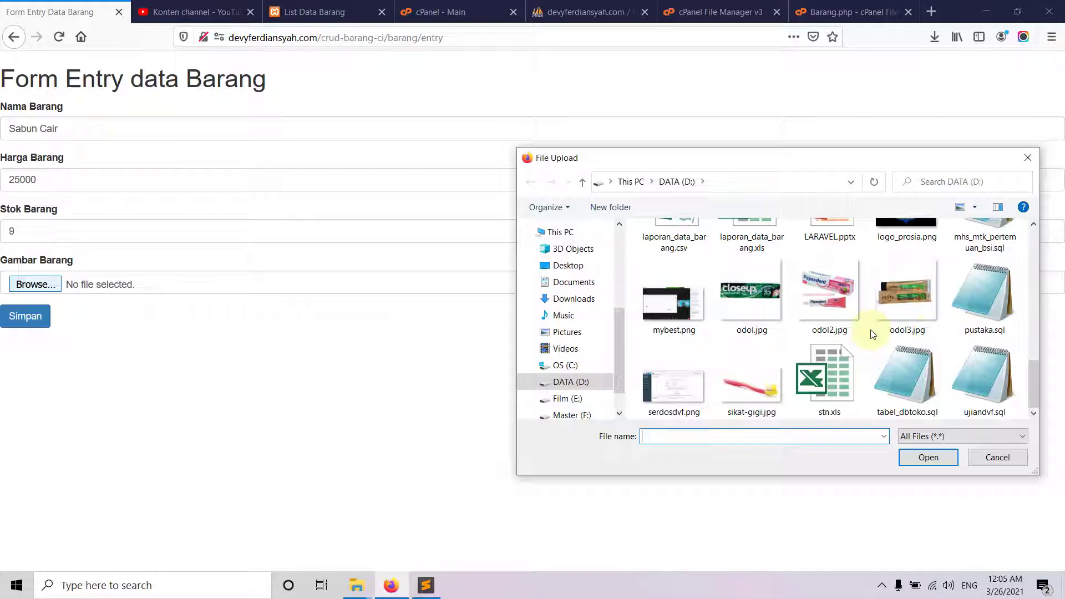
{"action": "scroll", "coordinate": [873, 334], "scroll_direction": "up", "scroll_amount": 1}
{"action": "scroll", "coordinate": [875, 338], "scroll_direction": "down", "scroll_amount": 1}
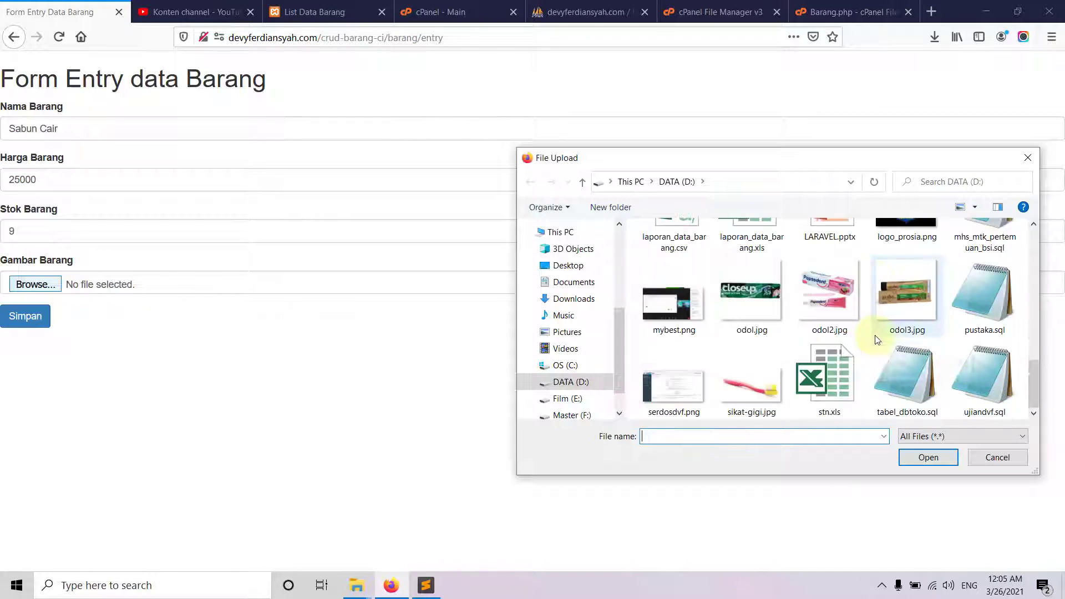
{"action": "left_click", "coordinate": [901, 436]}
{"action": "left_click", "coordinate": [918, 439]}
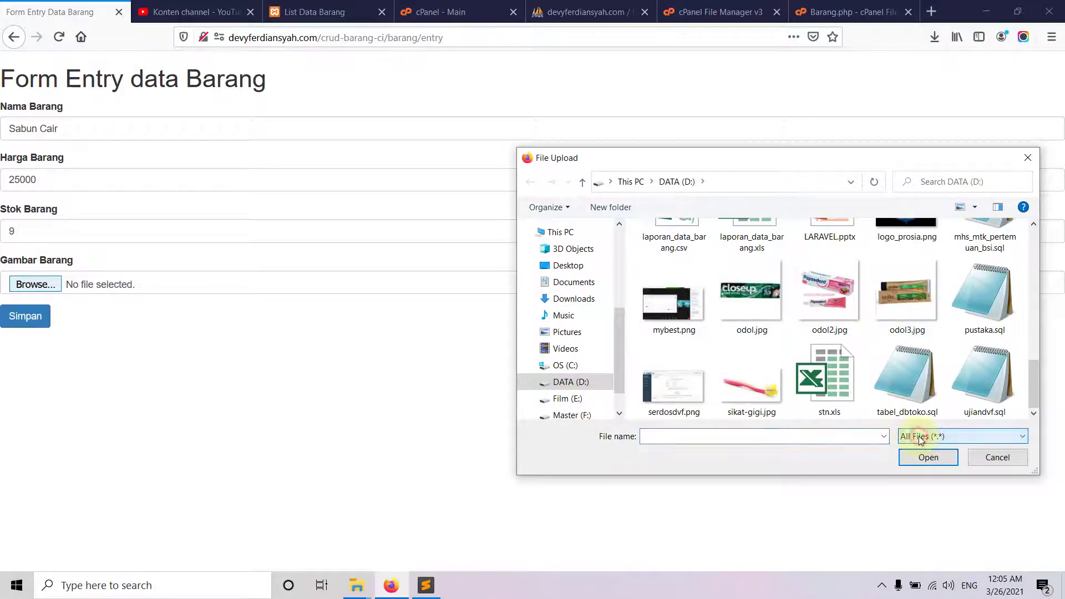
{"action": "left_click_drag", "start_coordinate": [1036, 404], "coordinate": [1056, 249]}
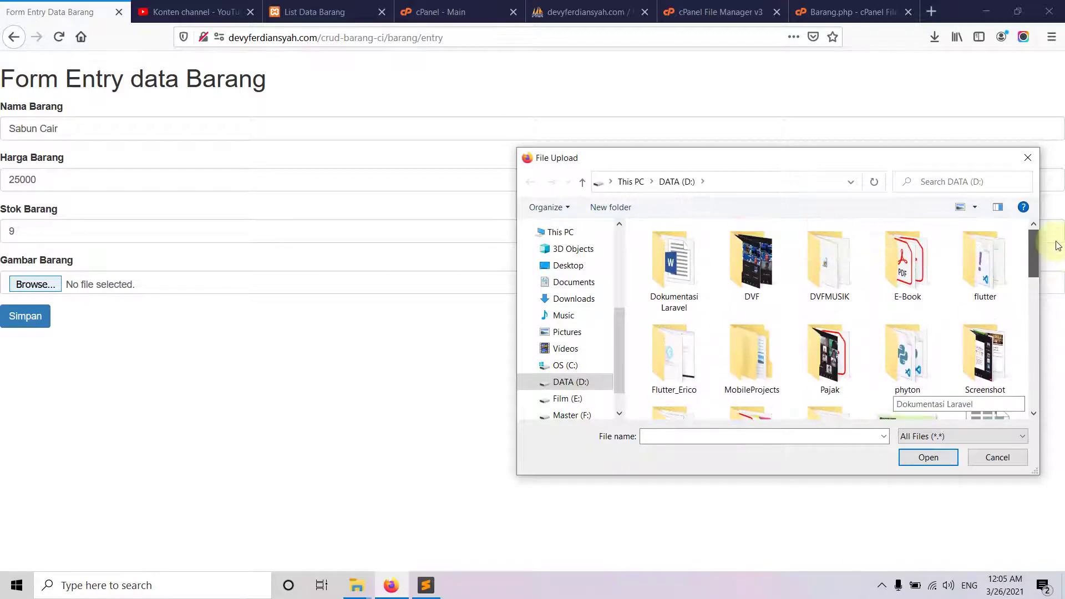
{"action": "scroll", "coordinate": [907, 268], "scroll_direction": "down", "scroll_amount": 5}
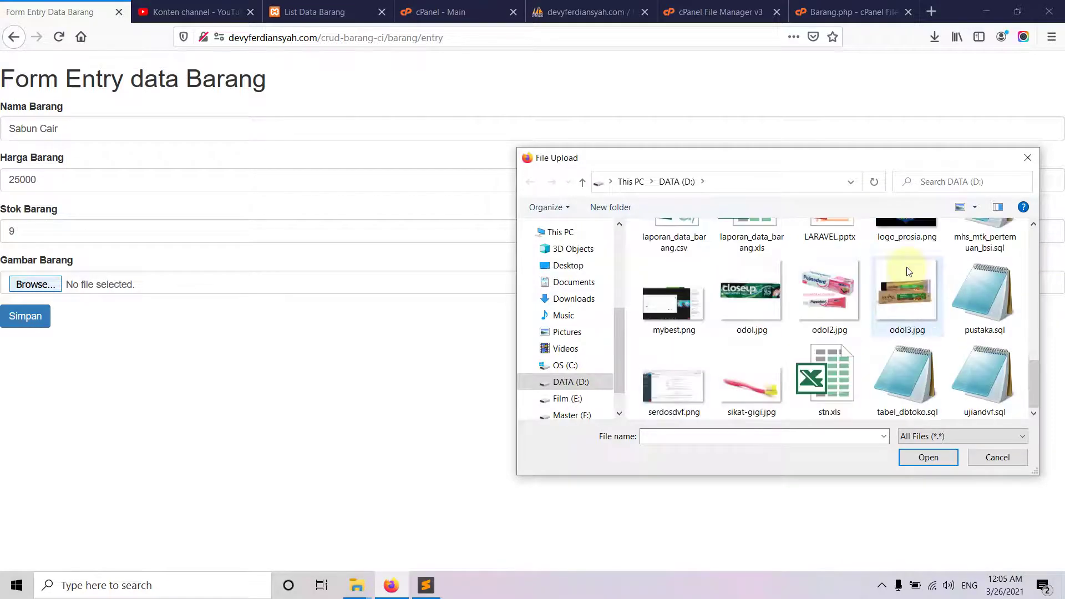
{"action": "left_click", "coordinate": [573, 382]}
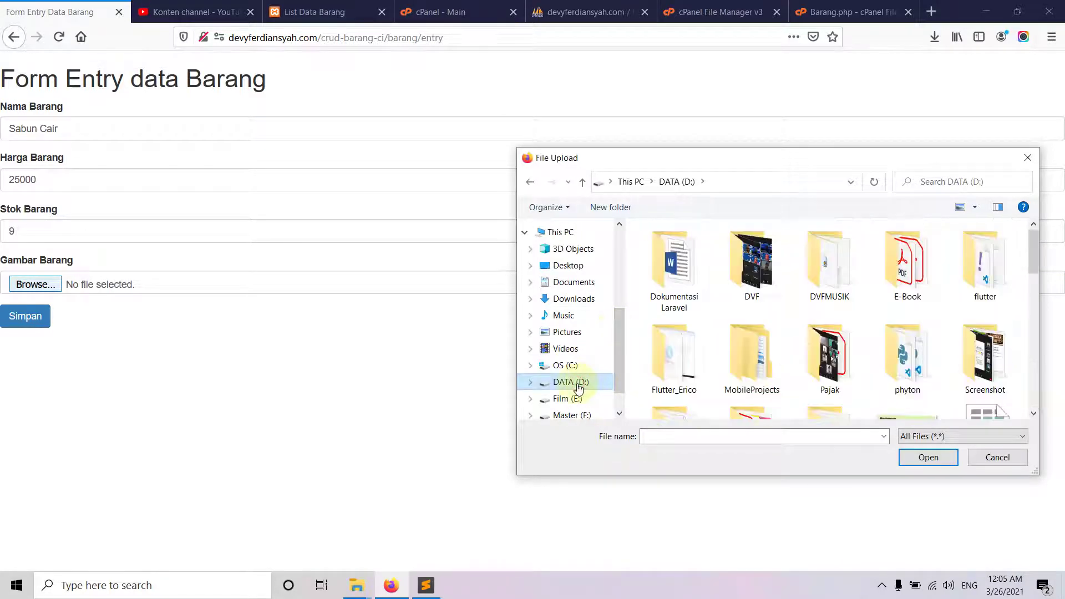
{"action": "scroll", "coordinate": [756, 320], "scroll_direction": "down", "scroll_amount": 8}
{"action": "scroll", "coordinate": [731, 306], "scroll_direction": "up", "scroll_amount": 4}
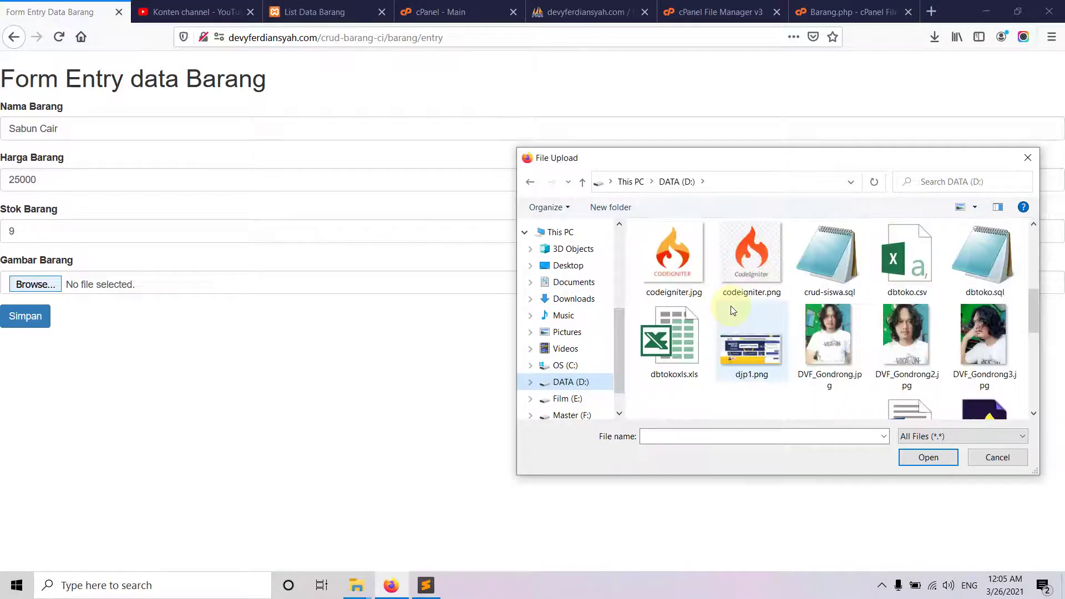
{"action": "scroll", "coordinate": [711, 335], "scroll_direction": "down", "scroll_amount": 2}
{"action": "scroll", "coordinate": [711, 336], "scroll_direction": "up", "scroll_amount": 2}
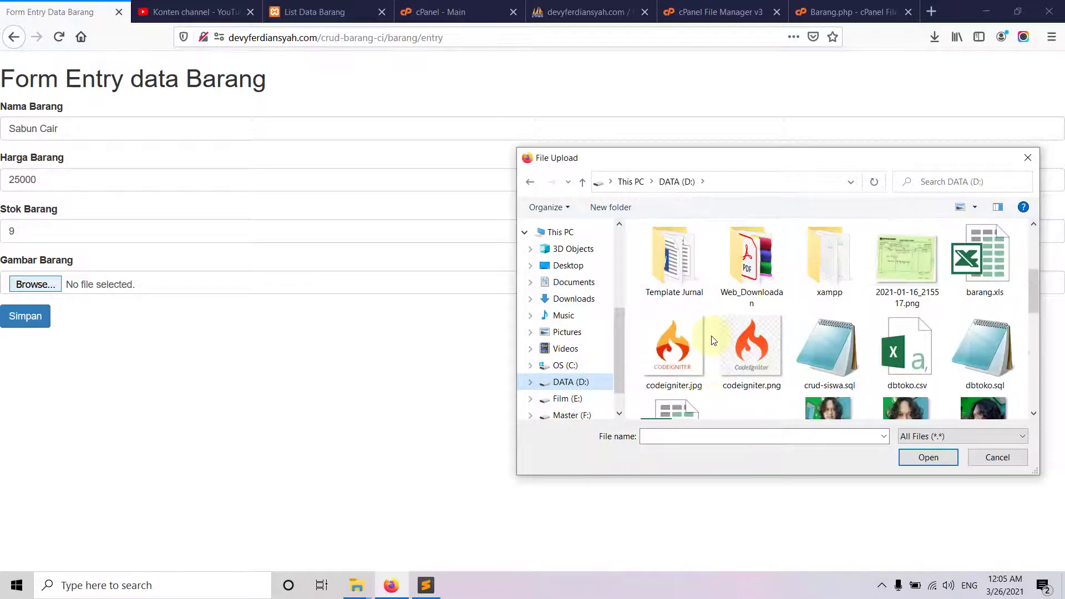
- Pick D:\xampp\htdocs\crud-barang-ci\gambar\sabun_mandi.jpg as the picture and save Sabun Cair
{"action": "double_click", "coordinate": [810, 293]}
{"action": "double_click", "coordinate": [673, 324]}
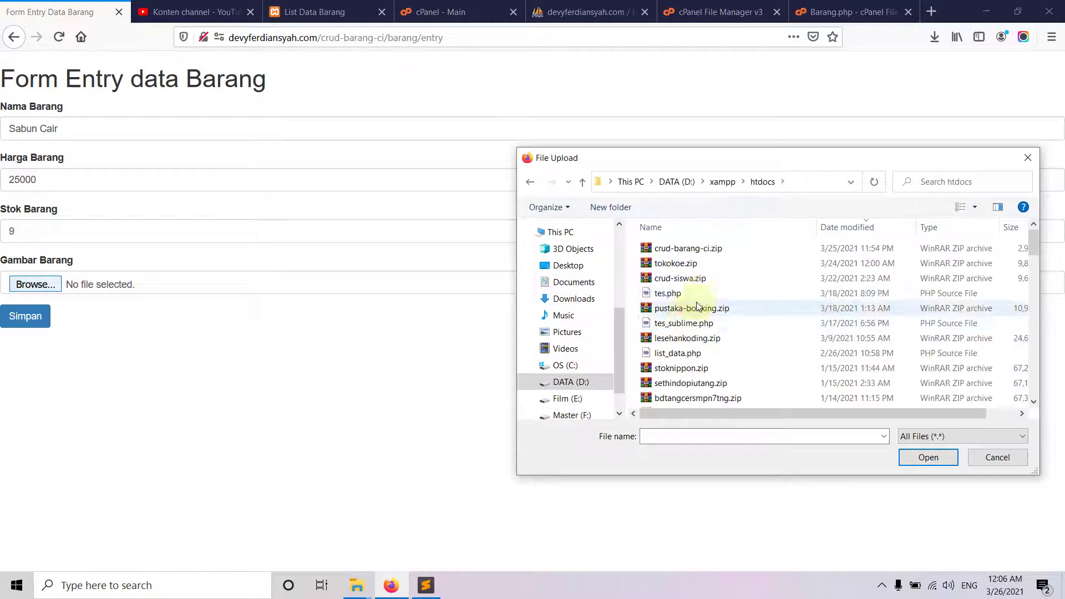
{"action": "scroll", "coordinate": [701, 309], "scroll_direction": "down", "scroll_amount": 2}
{"action": "double_click", "coordinate": [690, 341]}
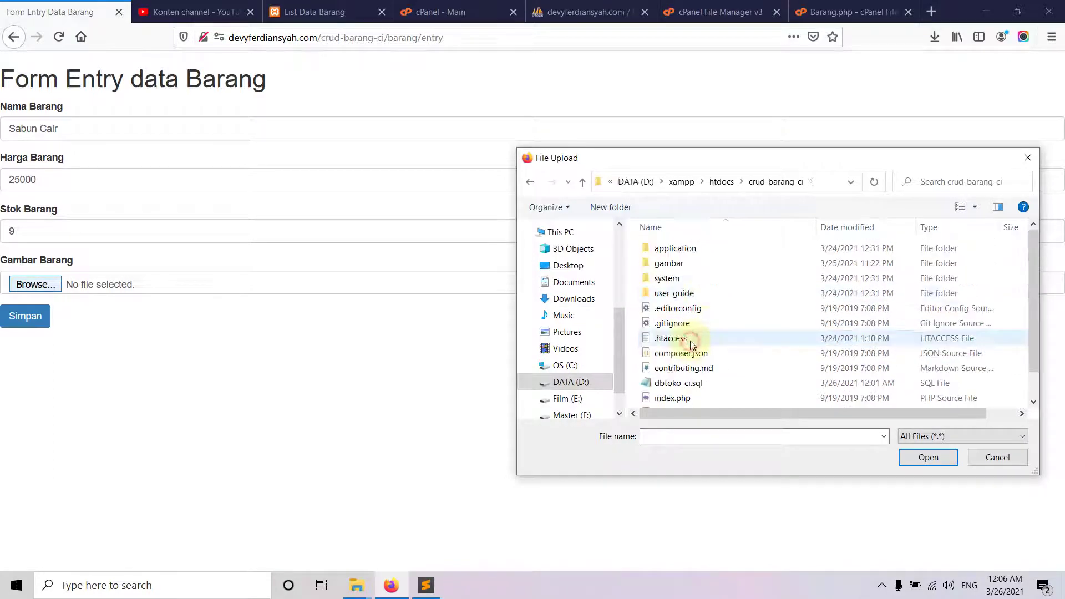
{"action": "double_click", "coordinate": [697, 271]}
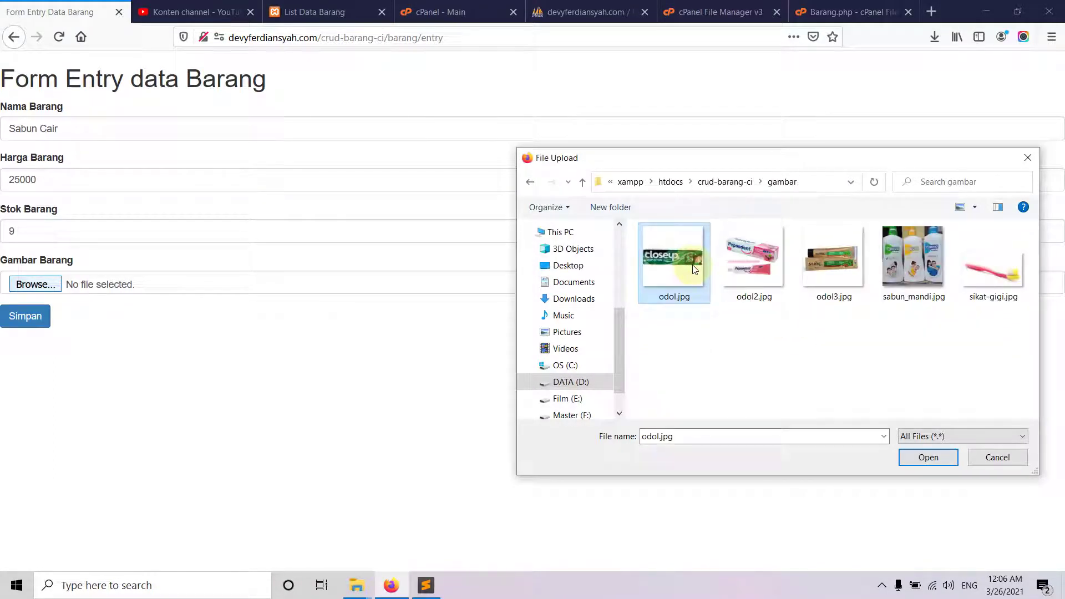
{"action": "double_click", "coordinate": [881, 269]}
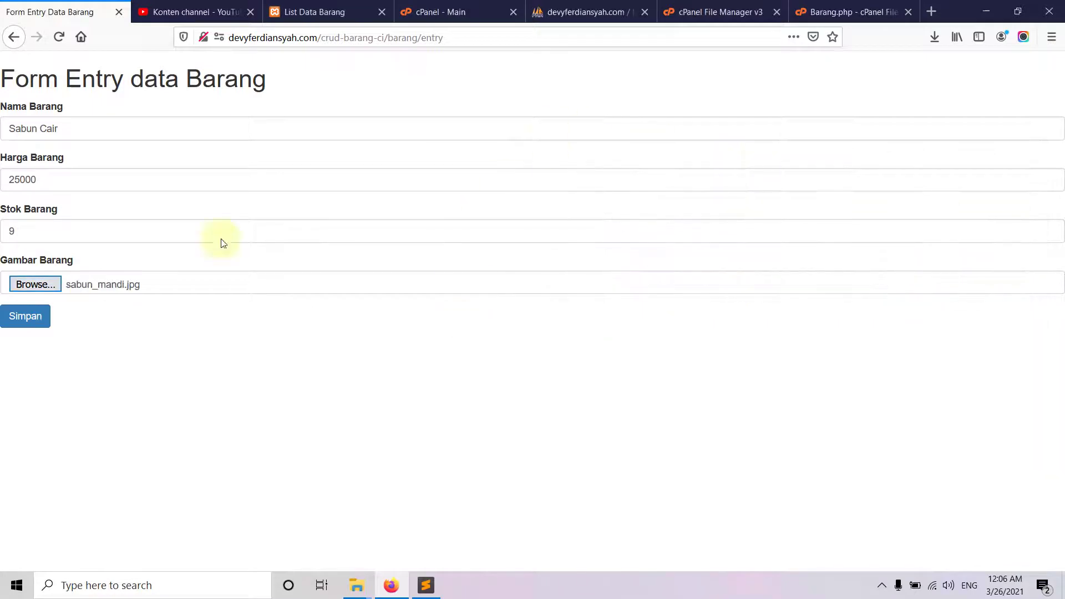
{"action": "left_click", "coordinate": [20, 316]}
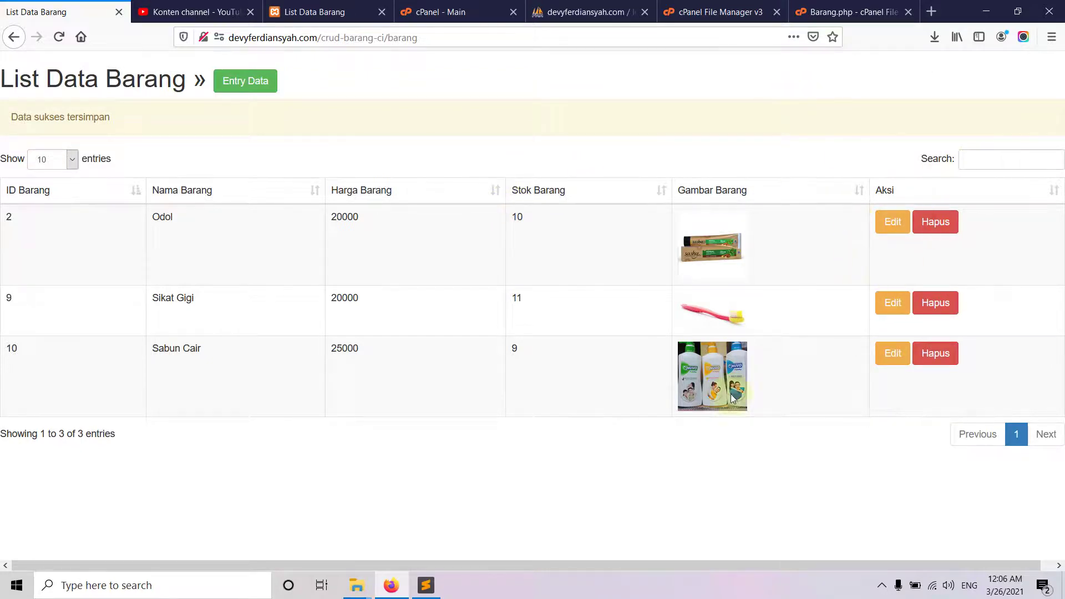
- Update Sabun Cair's stock from 9 to 13, then delete Sabun Cair and confirm
{"action": "left_click", "coordinate": [882, 358]}
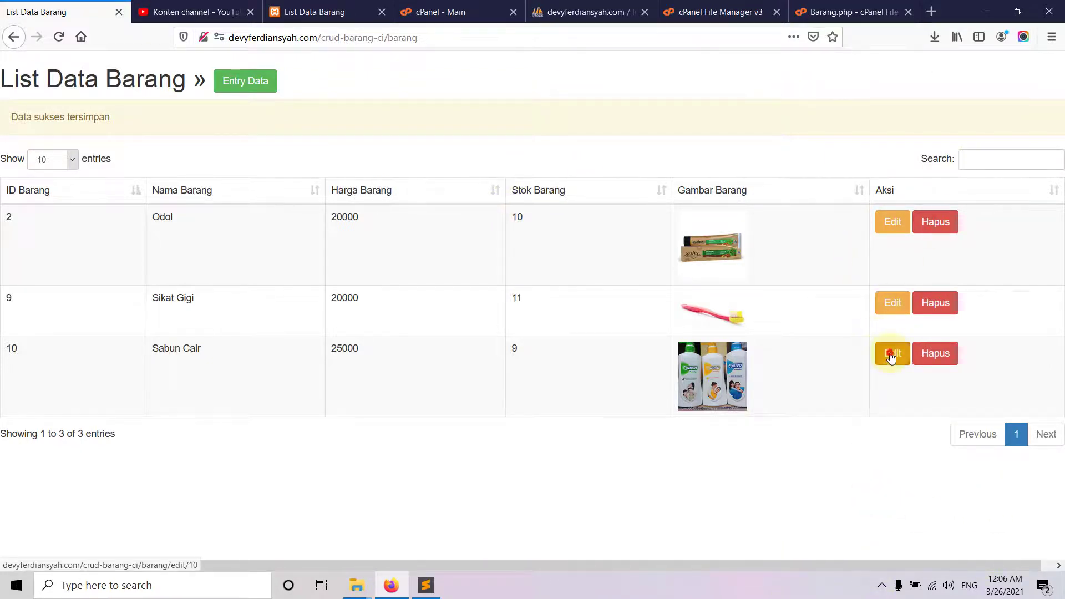
{"action": "left_click_drag", "start_coordinate": [32, 234], "coordinate": [2, 226]}
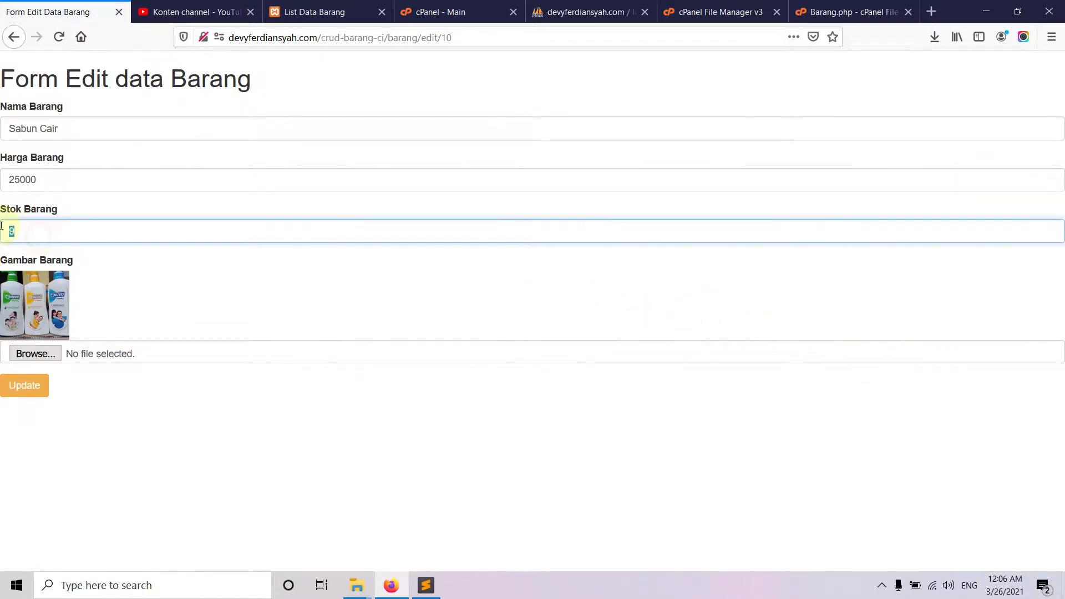
{"action": "type", "text": "13"}
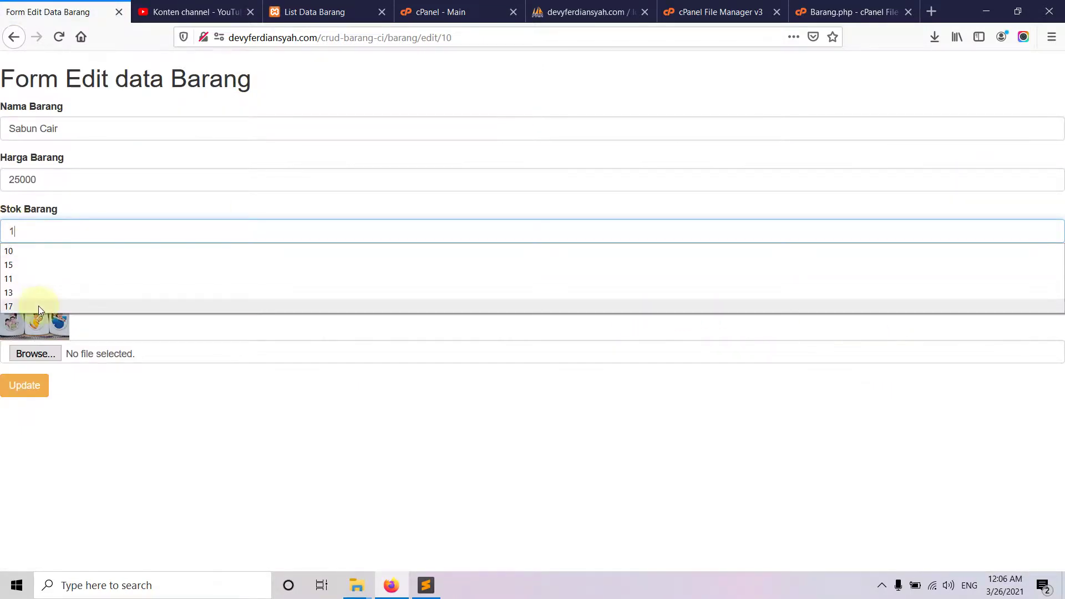
{"action": "left_click", "coordinate": [24, 385]}
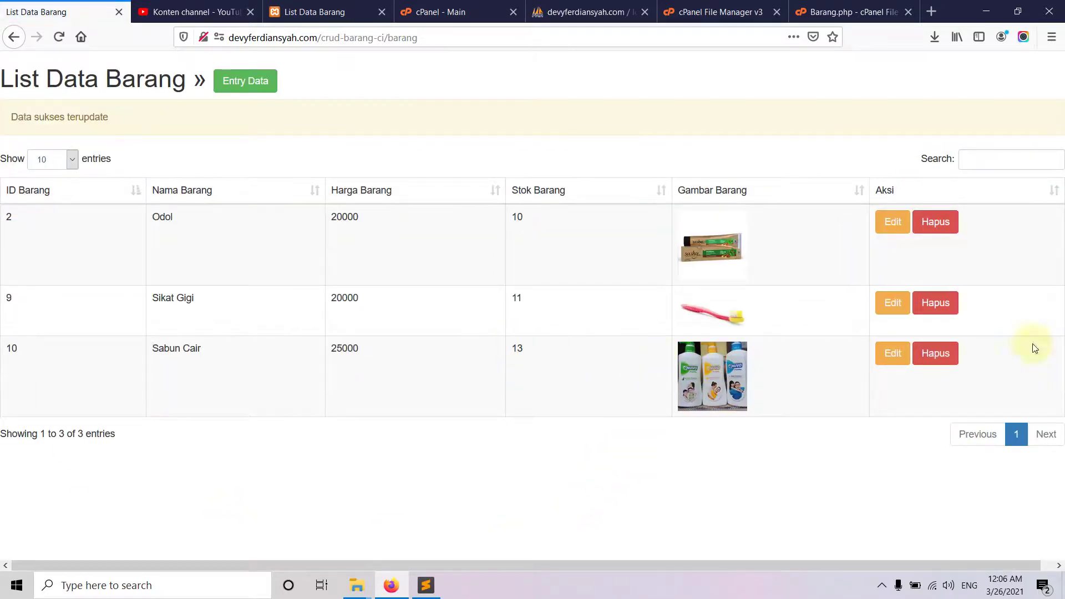
{"action": "left_click", "coordinate": [935, 353]}
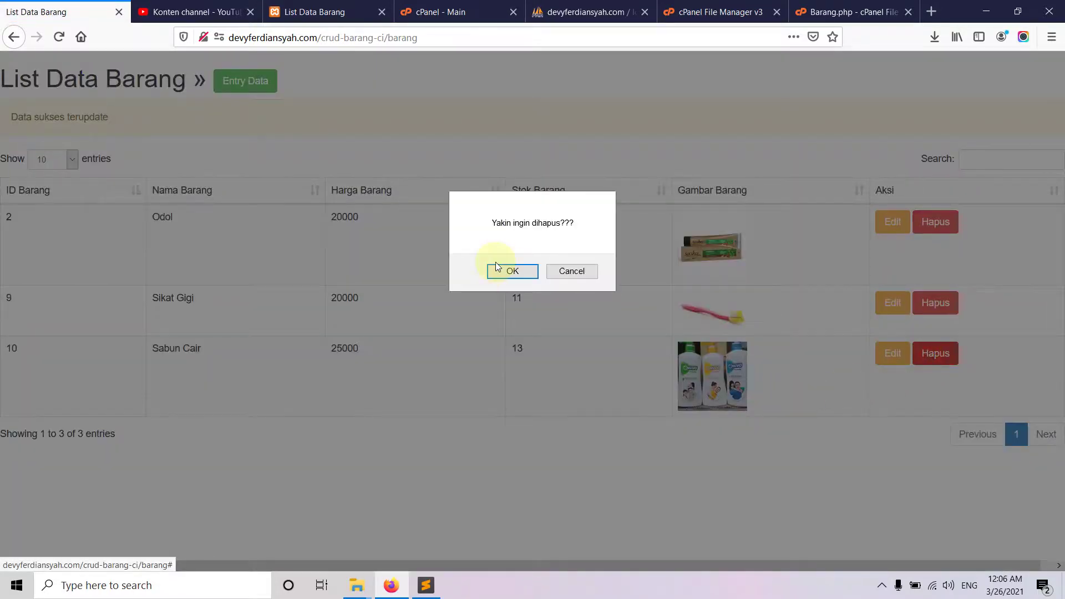
{"action": "left_click", "coordinate": [503, 273]}
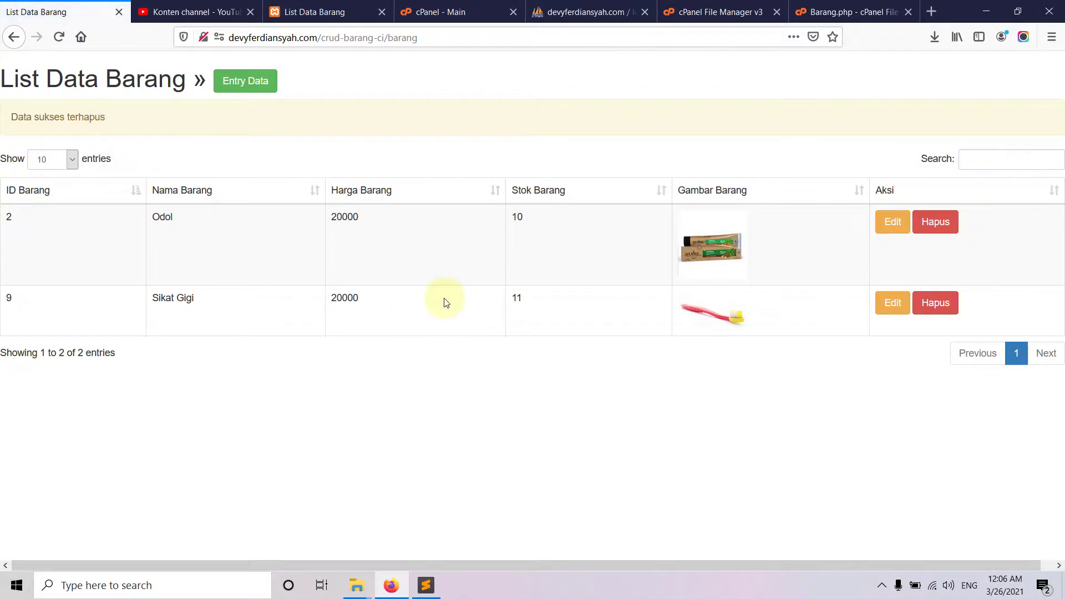